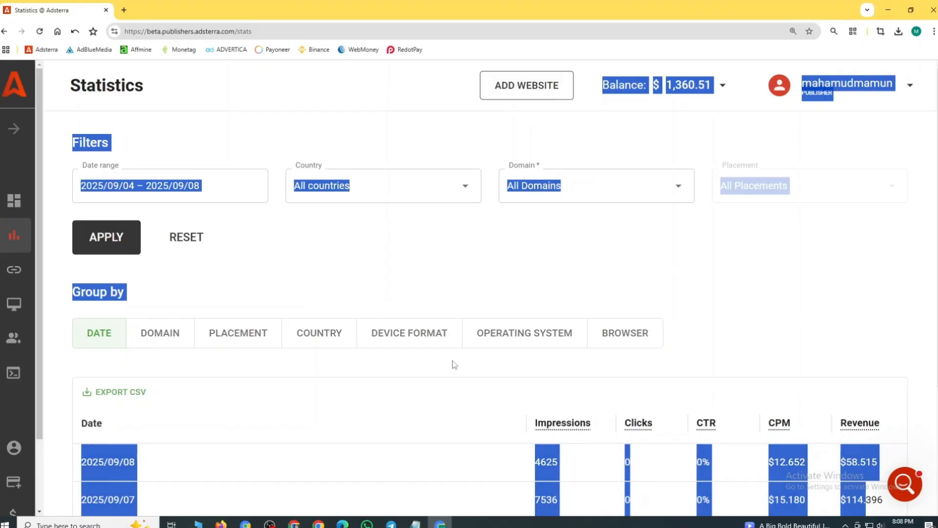
Examine the impressions, CPM and revenue for 2025/09/08 and 2025/09/07 and the account balance on the Adsterra Statistics page
click(760, 272)
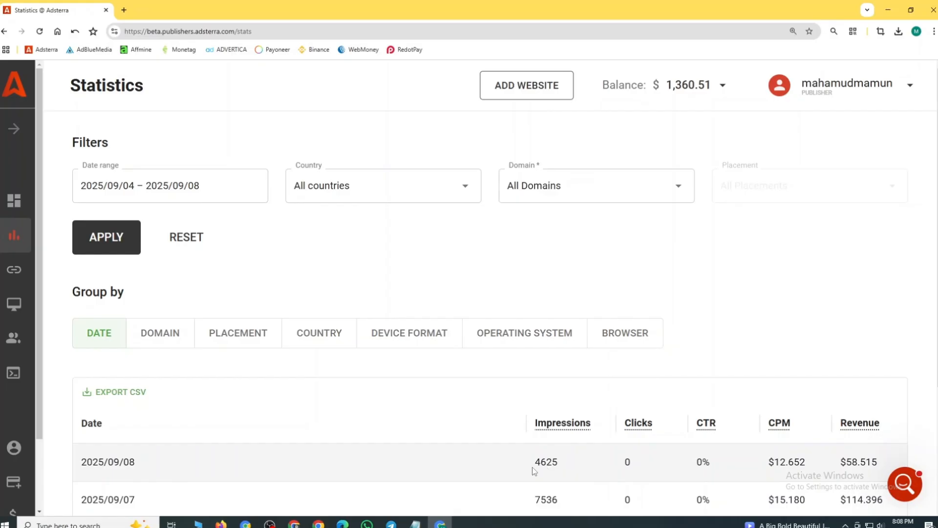
drag(532, 467, 881, 466)
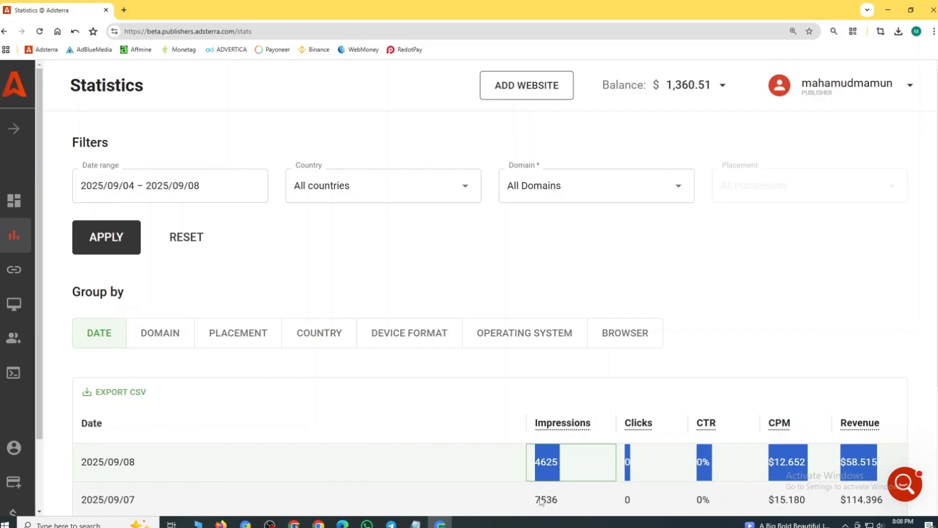
drag(532, 502, 894, 507)
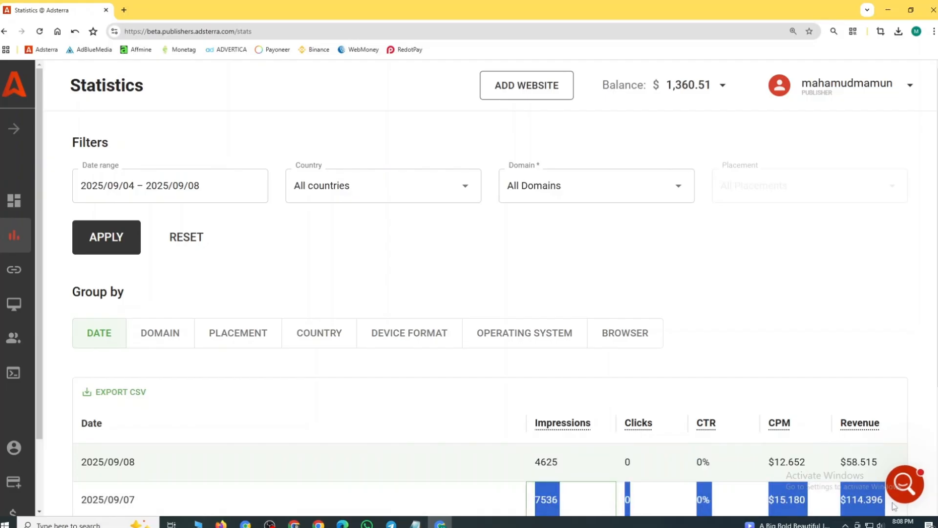
click(604, 115)
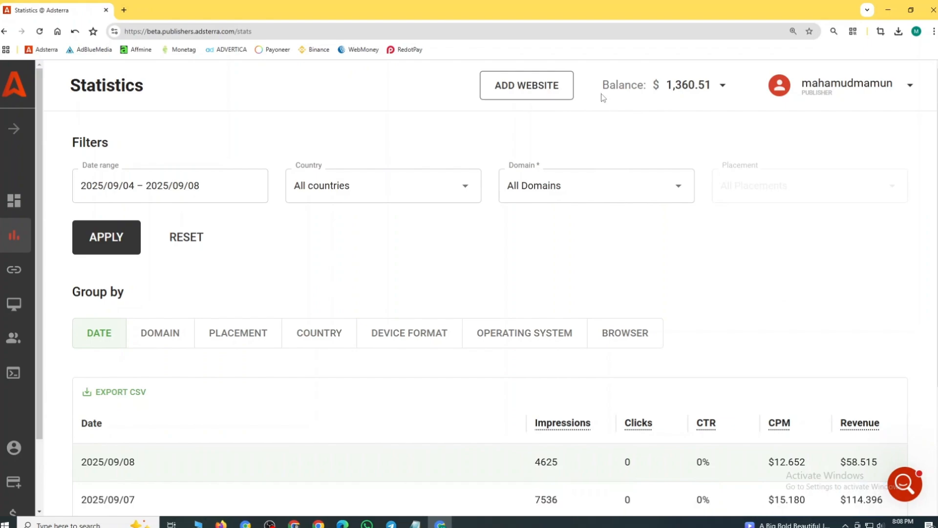
drag(603, 97, 480, 265)
click(468, 267)
drag(603, 88, 636, 314)
click(456, 239)
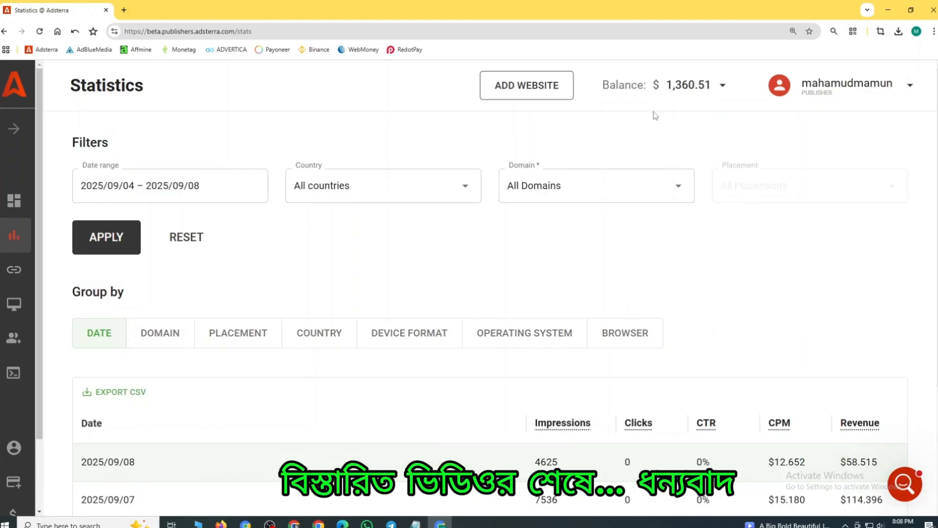
drag(659, 90, 704, 143)
click(639, 311)
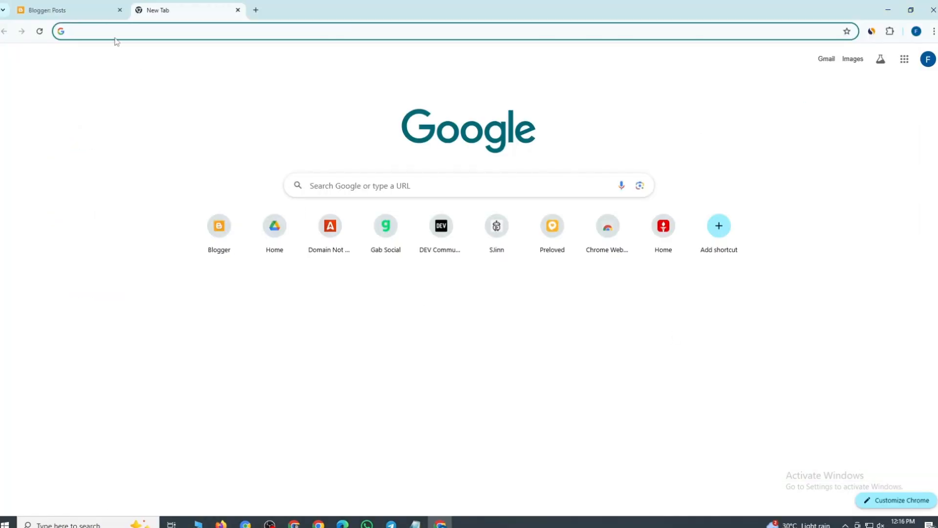
Search Google for "web store" and open the Chrome Web Store
text(W)
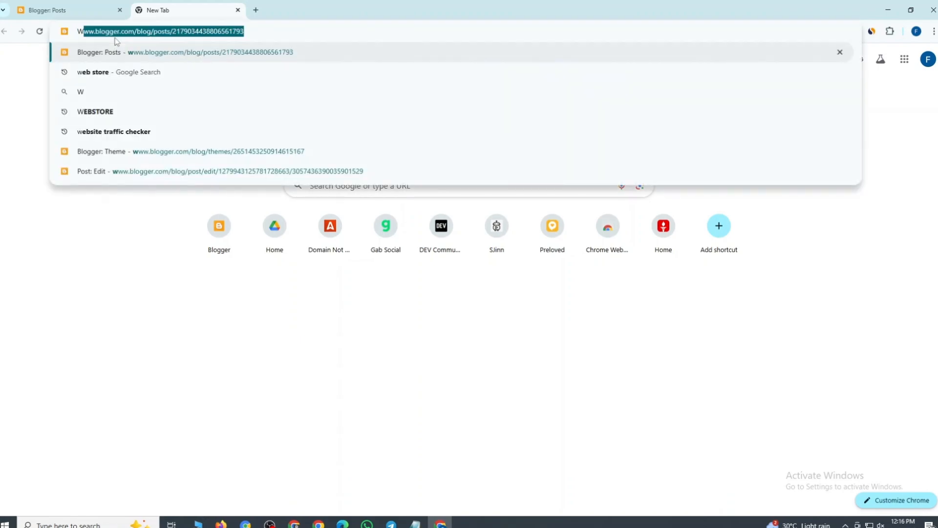
text(EB STORE)
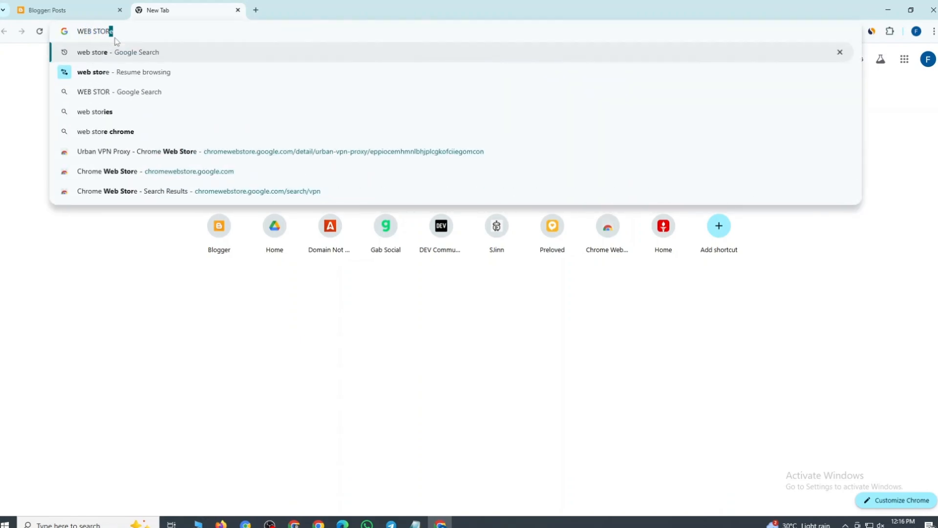
key(Return)
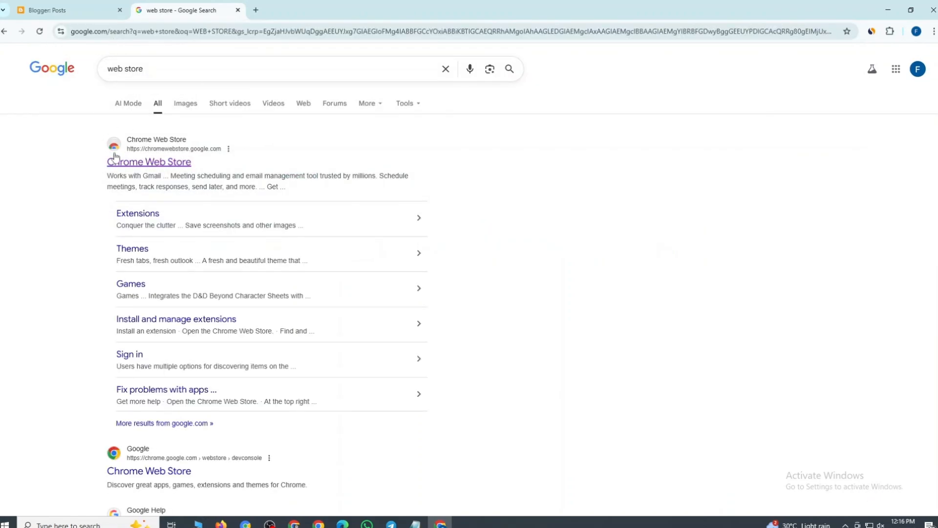
click(138, 167)
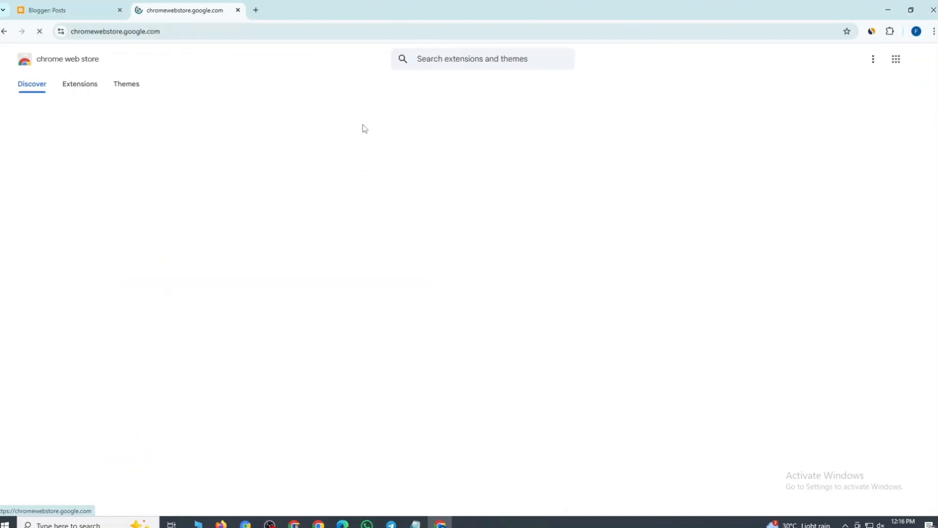
Search the Chrome Web Store for "VPN" and open the Urban VPN Proxy extension's page
click(420, 59)
text(VPN)
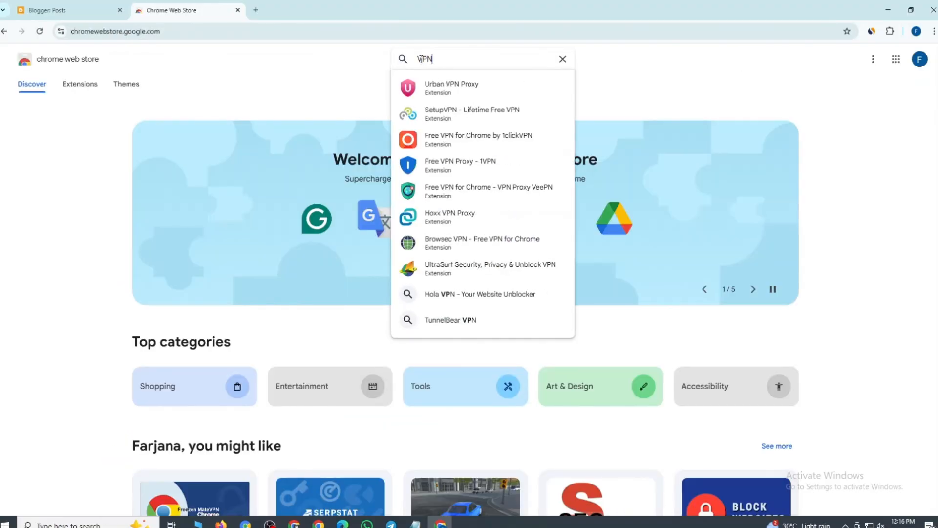
key(Return)
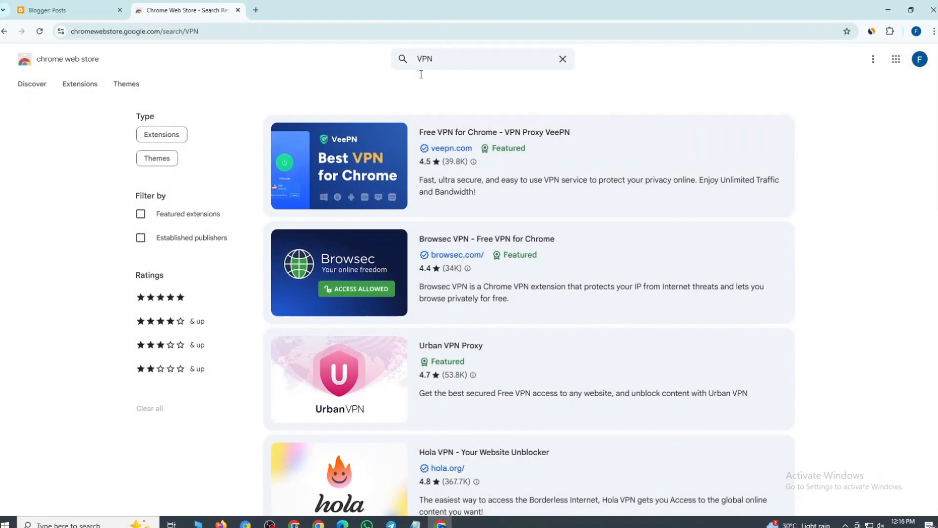
scroll(577, 347, down, 3)
scroll(488, 303, up, 2)
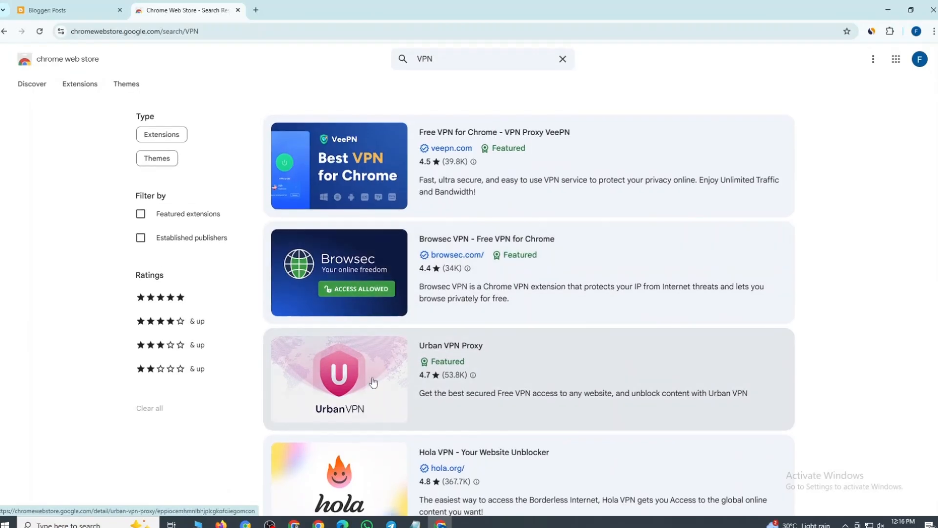
click(460, 350)
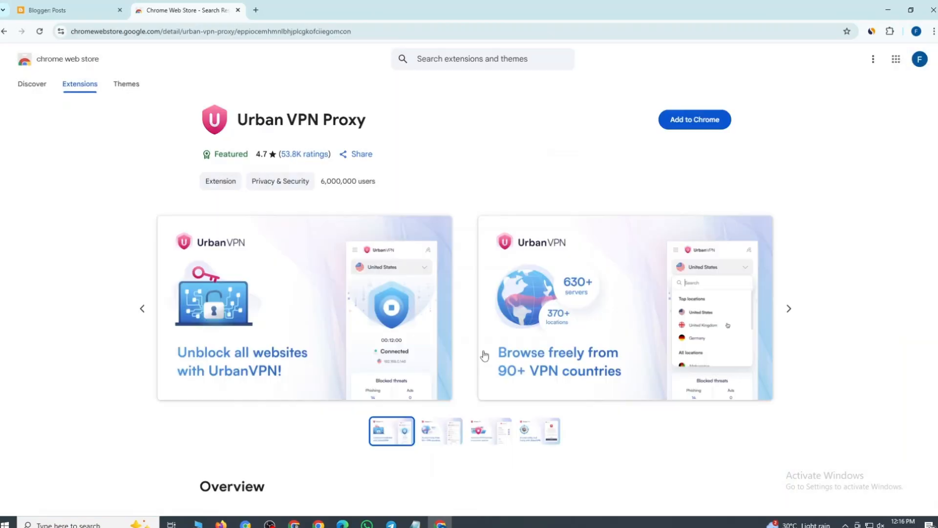
Add the Urban VPN Proxy extension to the browser and pin it for quick access
click(712, 123)
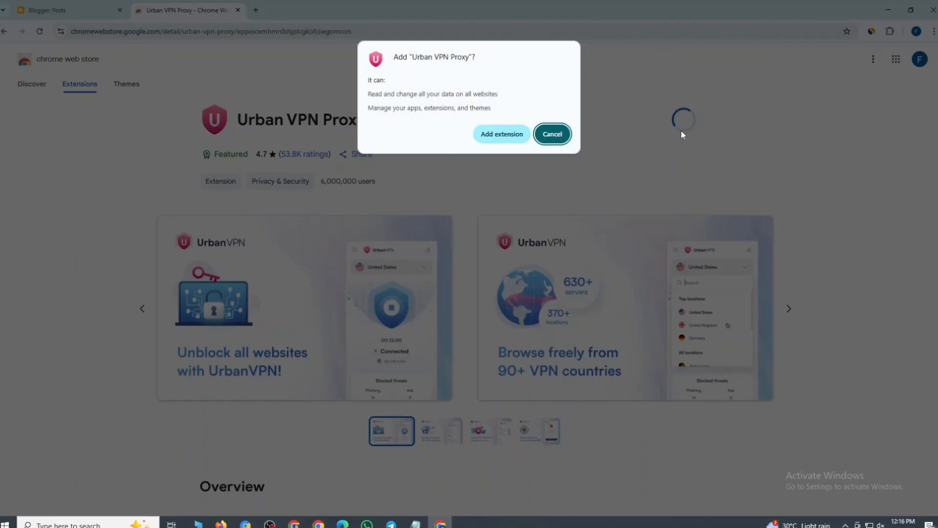
click(504, 133)
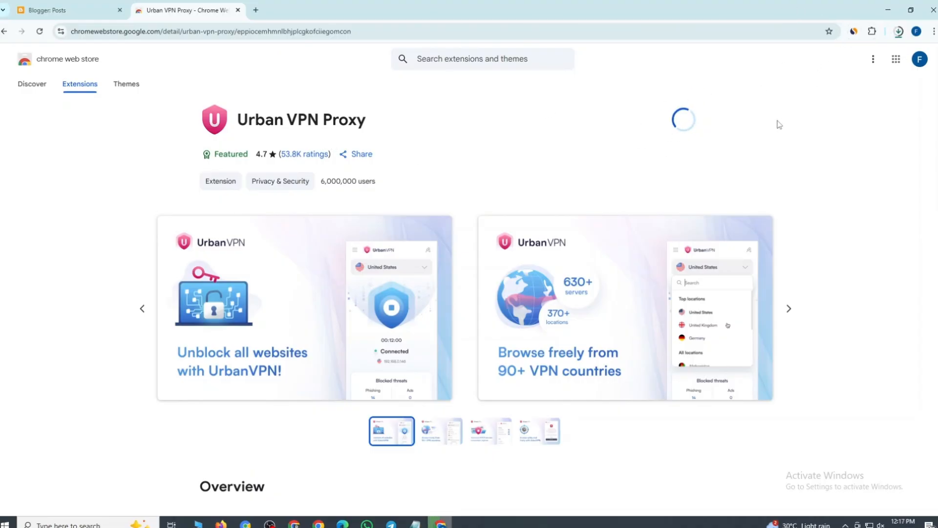
click(889, 31)
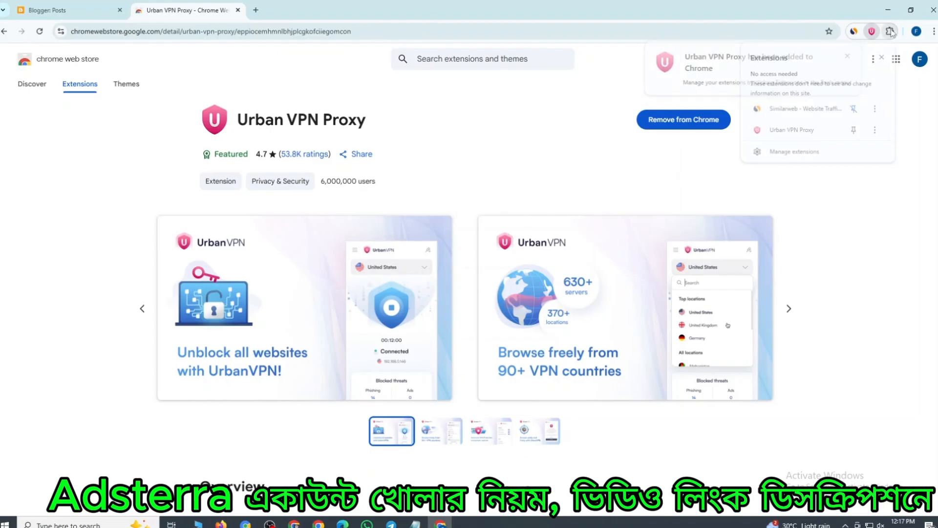
click(890, 32)
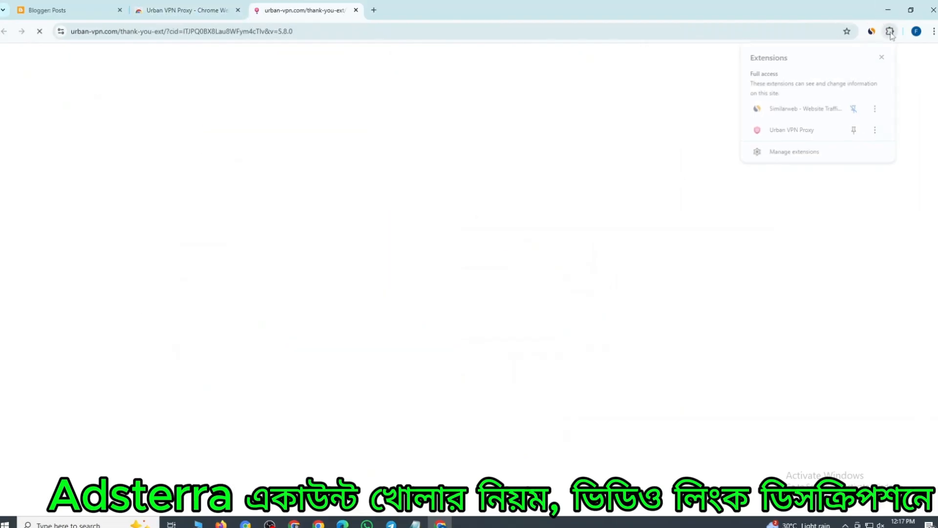
click(855, 131)
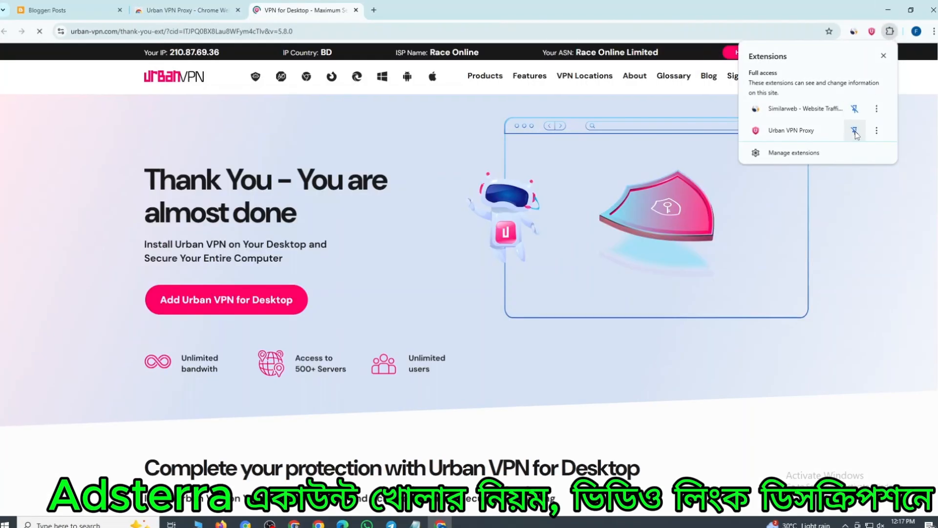
Agree to Urban VPN's data collection terms and connect the VPN to United States (USA)
click(872, 32)
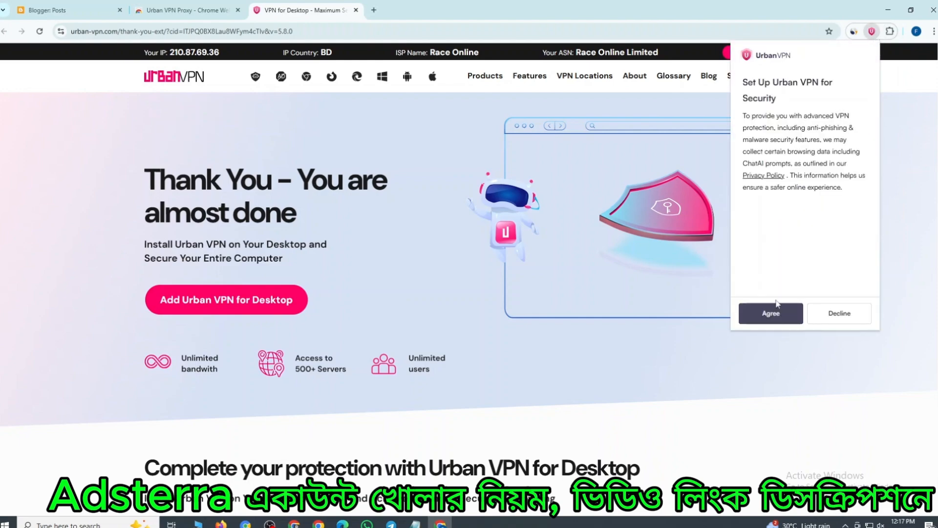
click(779, 316)
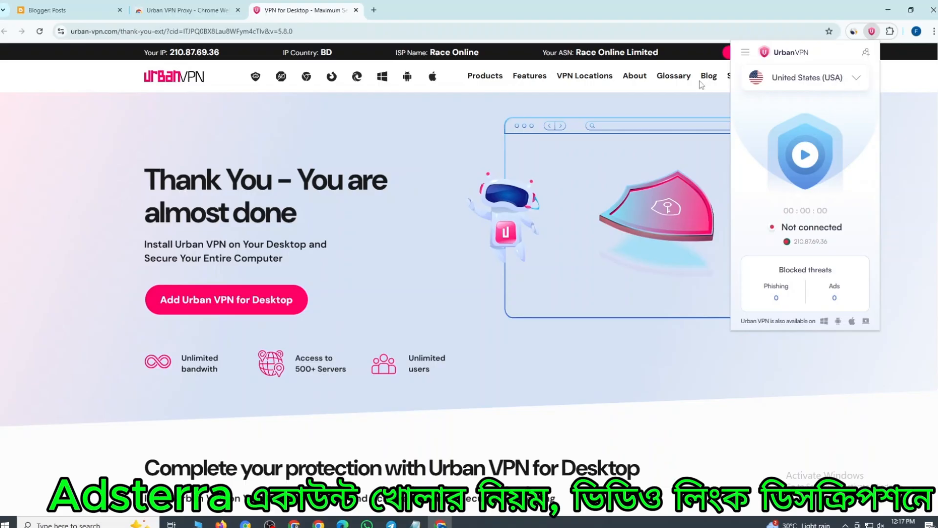
click(857, 78)
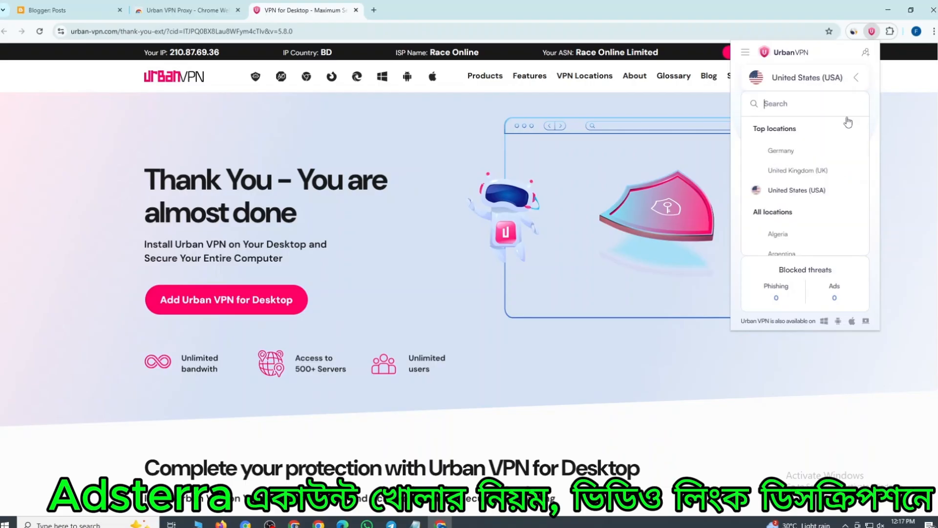
click(854, 79)
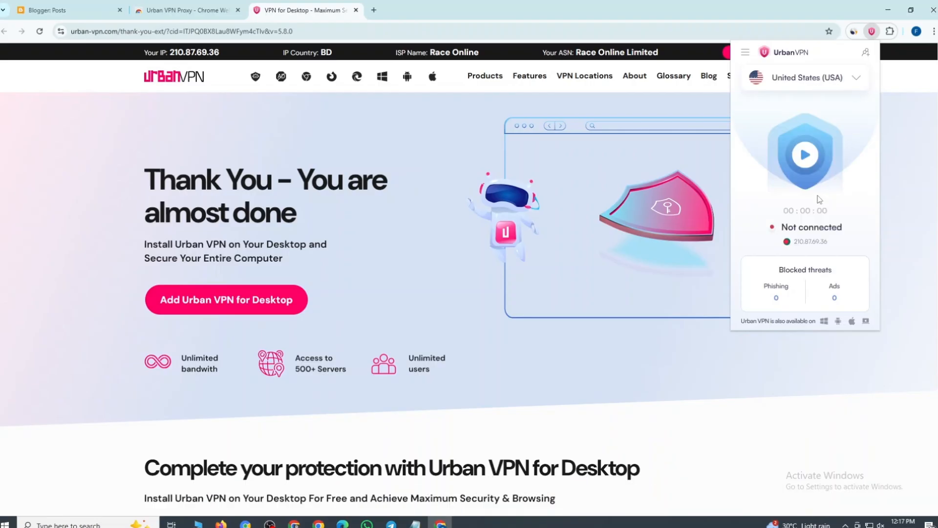
click(805, 155)
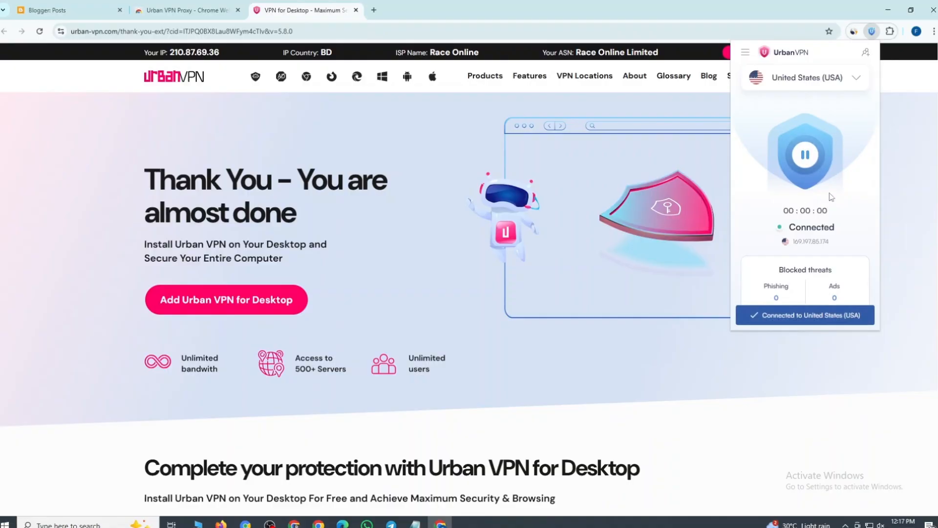
Close the Chrome Web Store and Urban VPN pages and open a new blank tab
click(238, 10)
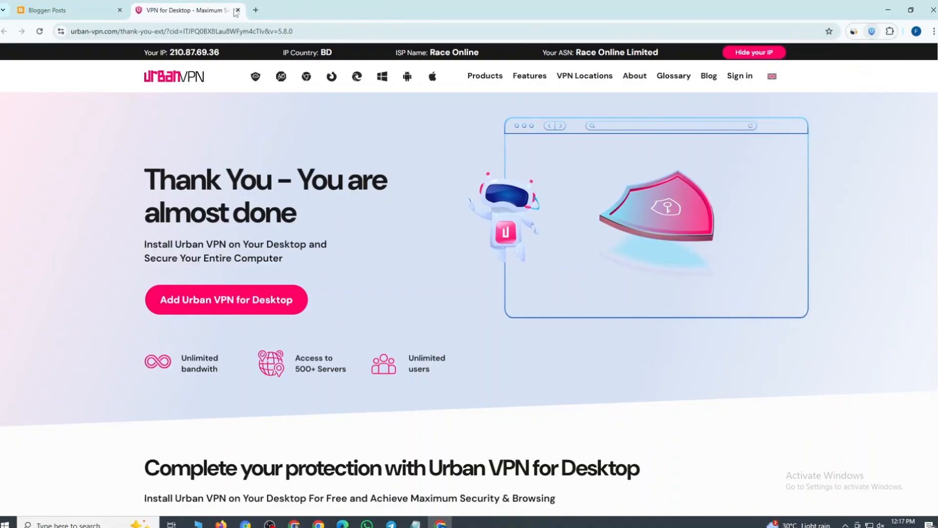
click(238, 10)
click(141, 11)
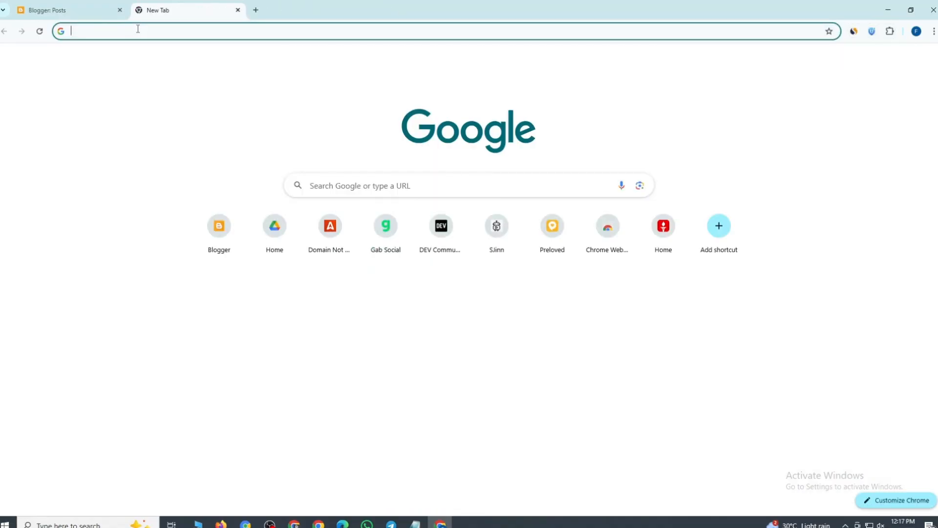
Search for "image fx", open ImageFX, and switch from it to the Whisk image generation tool
click(139, 30)
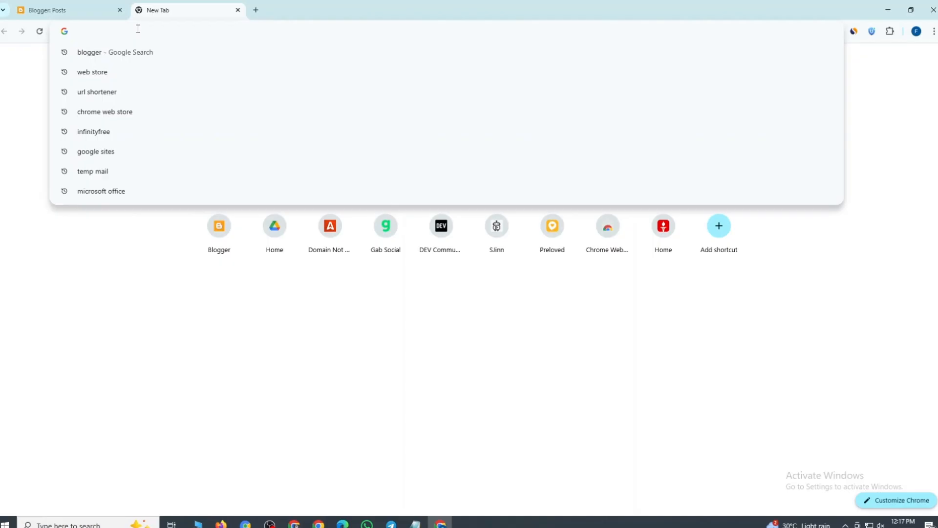
text(IMA)
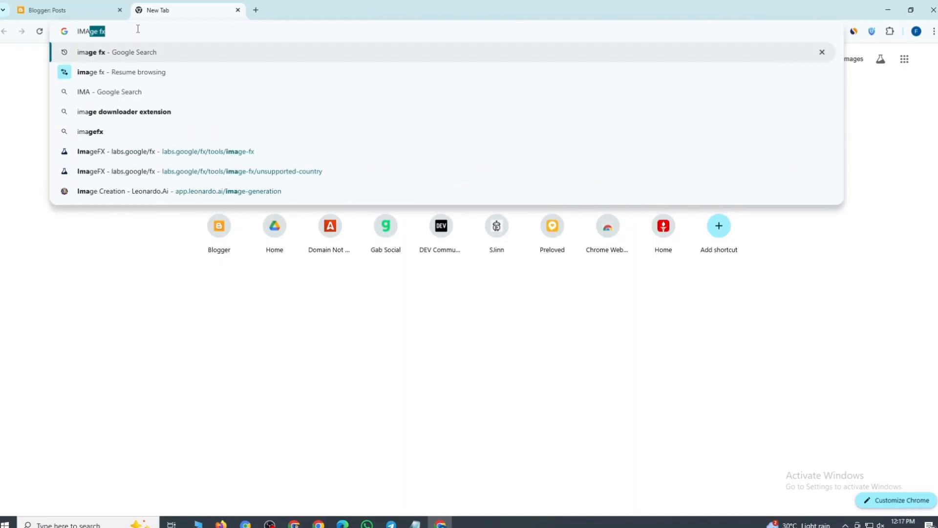
key(Return)
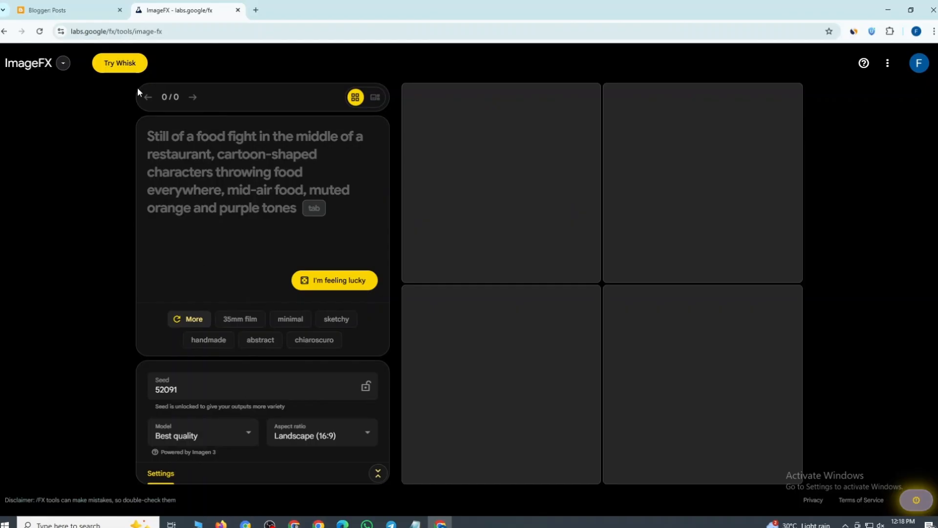
click(125, 68)
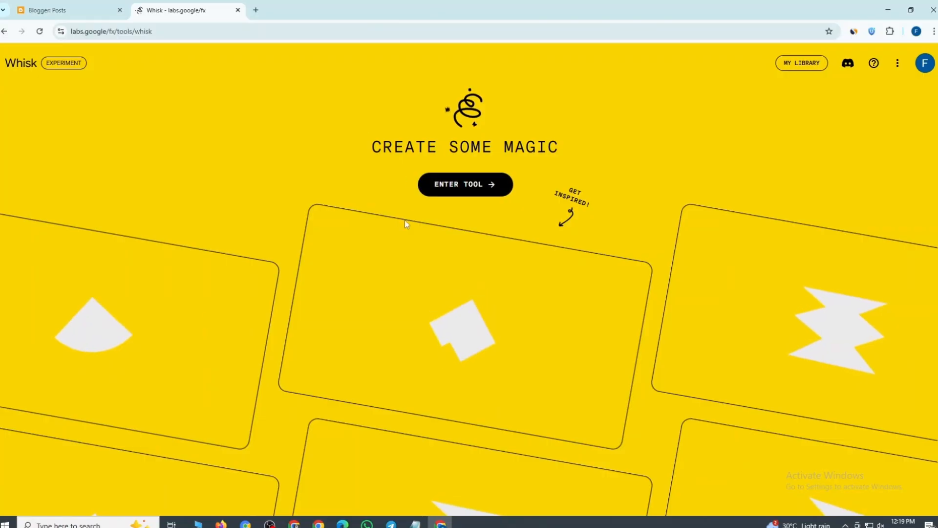
click(466, 185)
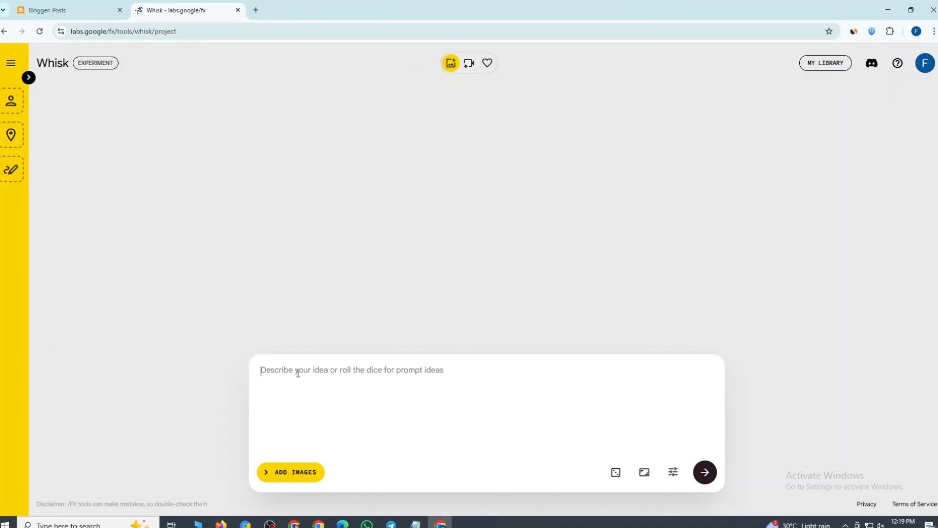
Insert the copied prompt "Fusion mehendi design, a mix of Moroccan geometric patterns and Indian floral motifs, elegant contemporary style" and choose the Portrait (9:16) aspect ratio
key(super+v)
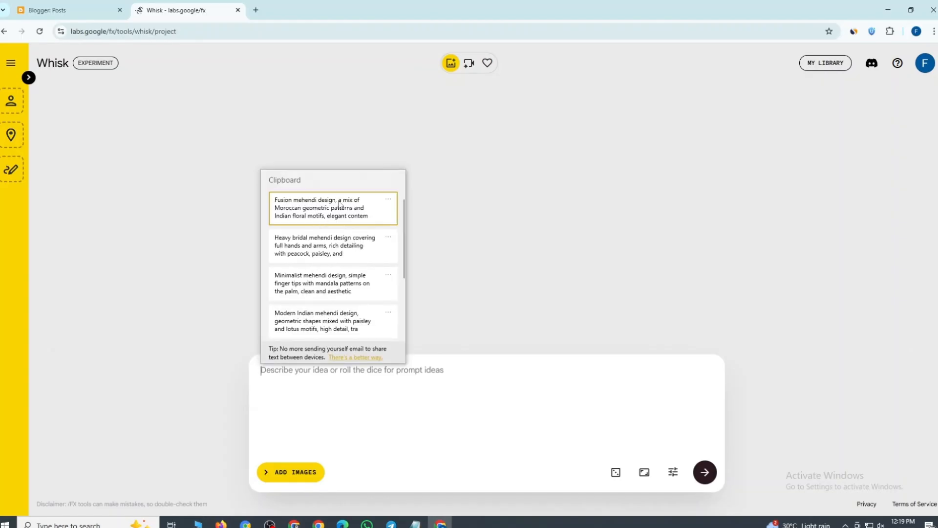
click(339, 205)
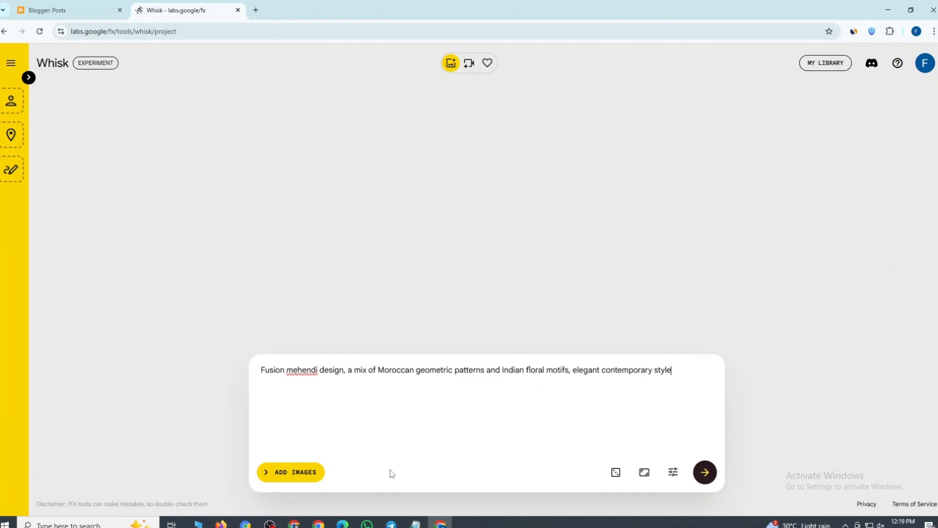
click(645, 472)
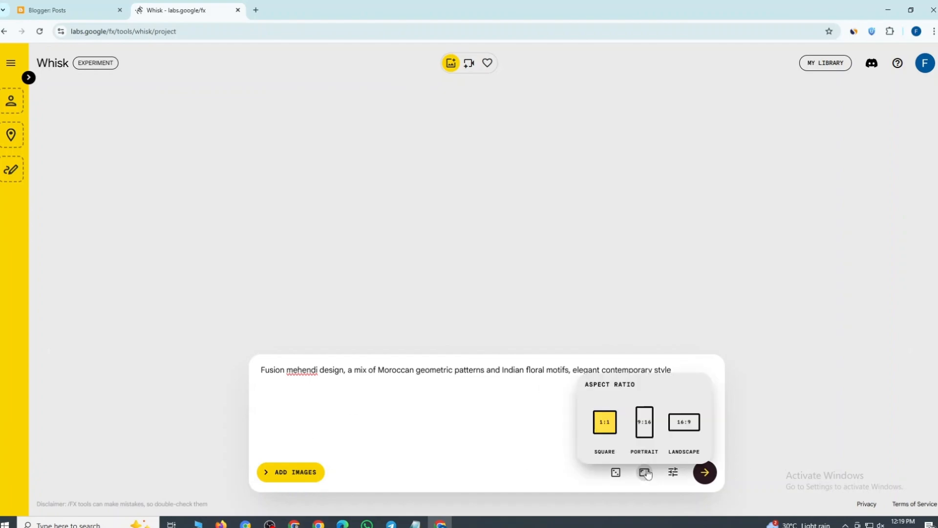
click(649, 430)
click(480, 417)
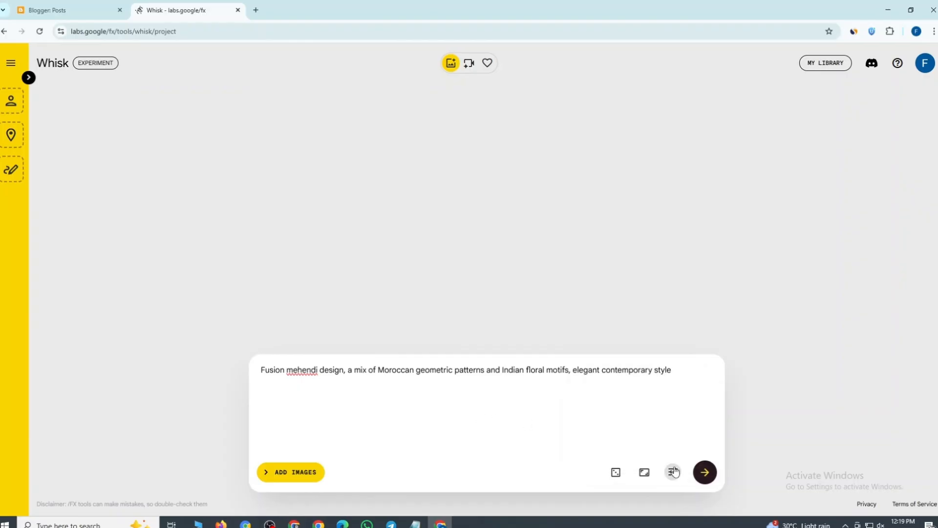
Generate the fusion mehendi images and enter "Minimalist mehendi design, simple finger tips with mandala patterns on the palm, clean and aesthetic" as the next prompt
click(706, 474)
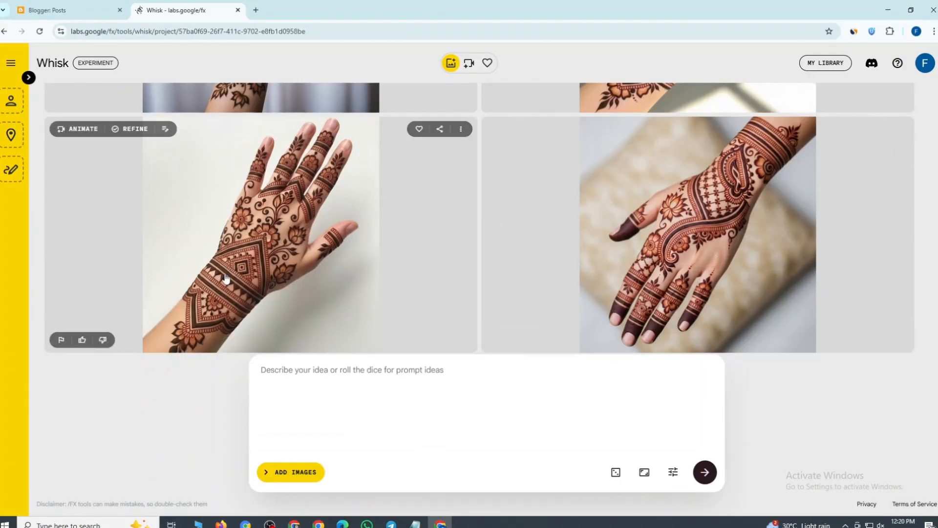
click(285, 373)
click(342, 281)
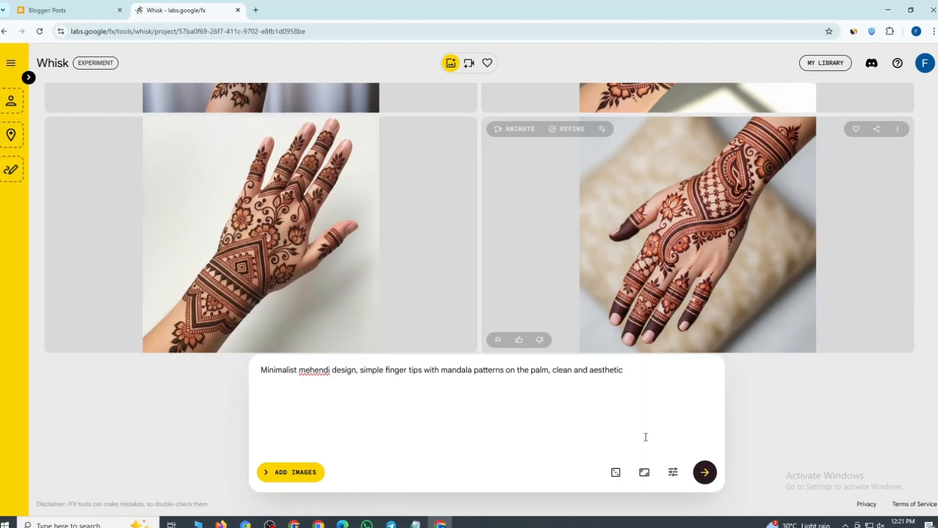
click(644, 473)
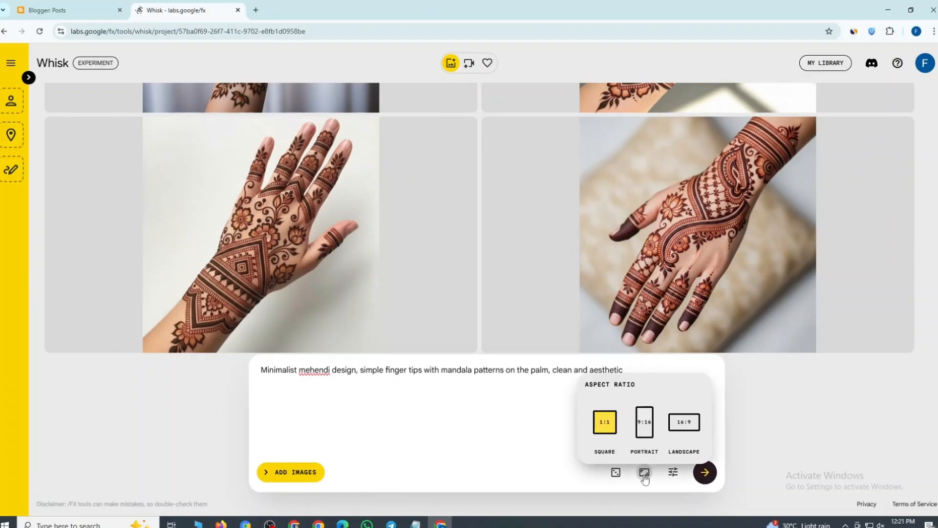
click(511, 439)
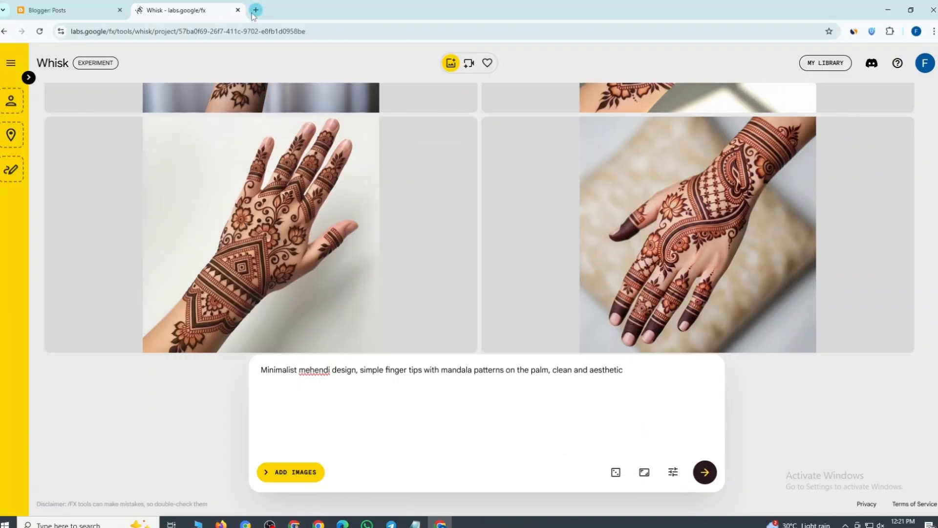
Download the last four generated mehendi hand images from the Whisk results
scroll(390, 301, up, 1)
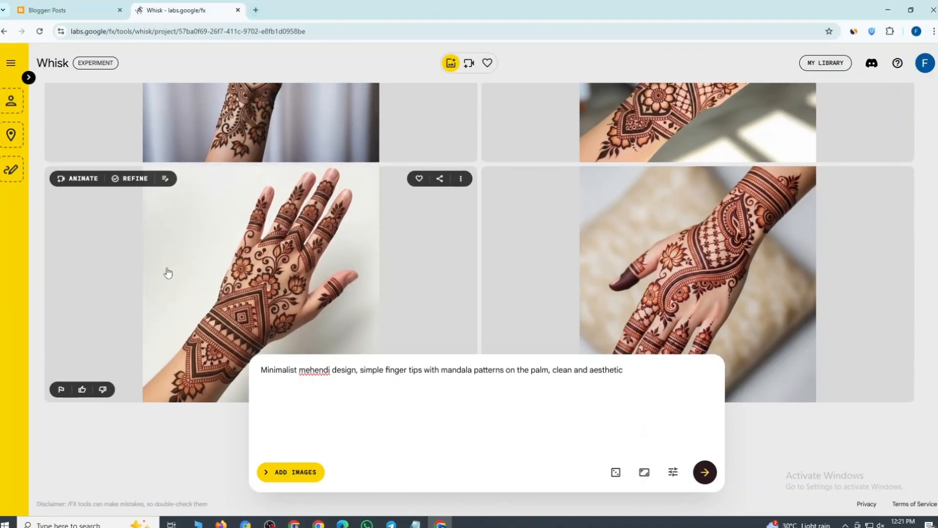
scroll(245, 267, down, 1)
scroll(342, 244, up, 1)
click(462, 179)
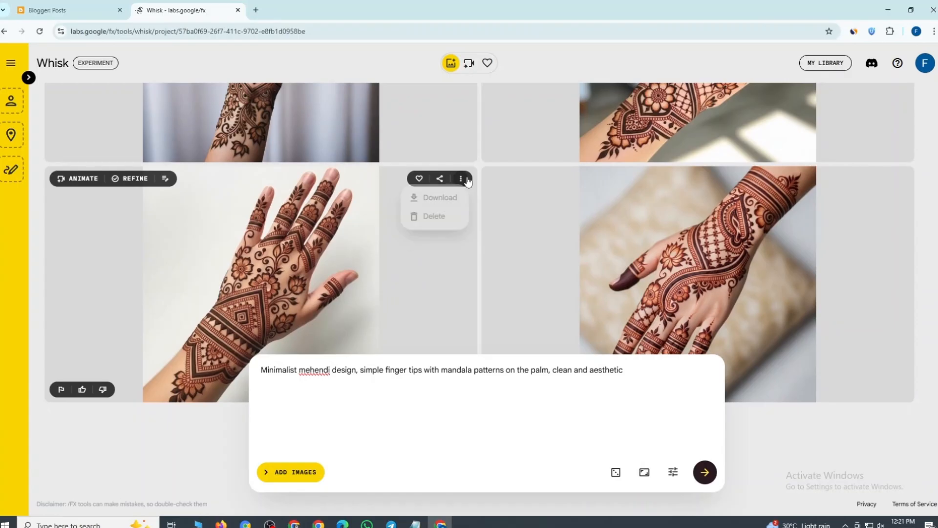
click(427, 200)
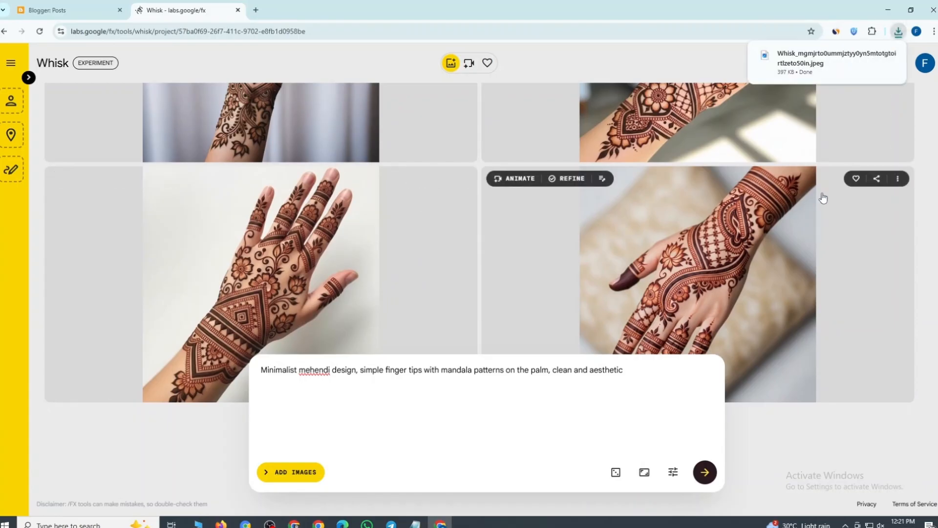
click(897, 178)
scroll(879, 205, up, 4)
click(461, 137)
click(426, 168)
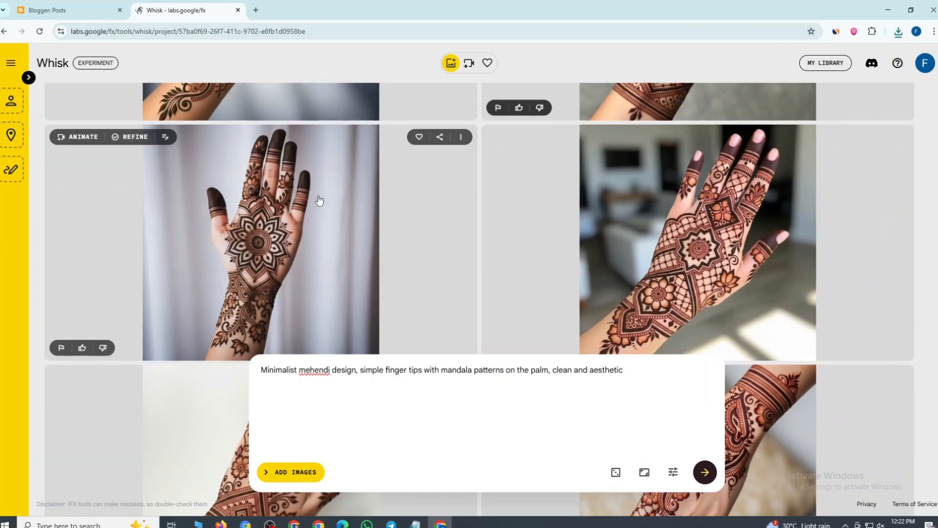
Search the web for "BLOGER" in a new browser tab
click(256, 10)
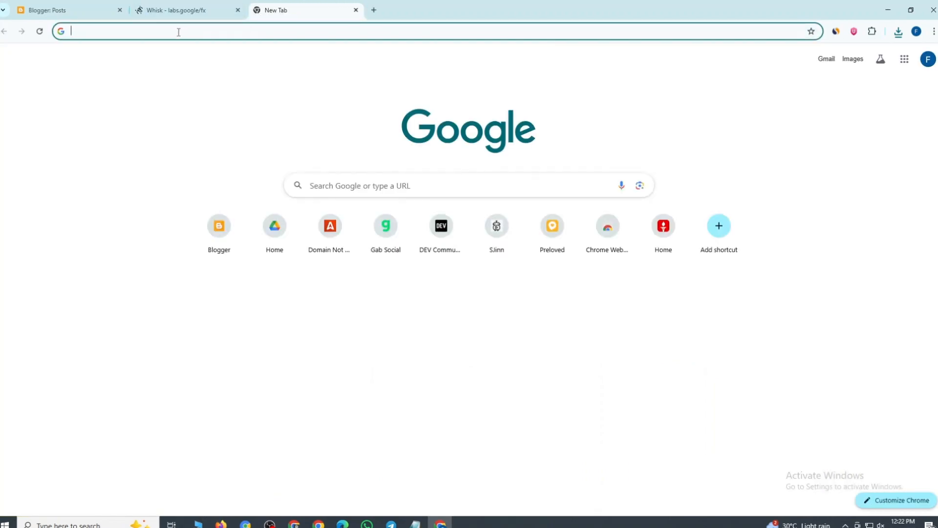
text(BLOGE)
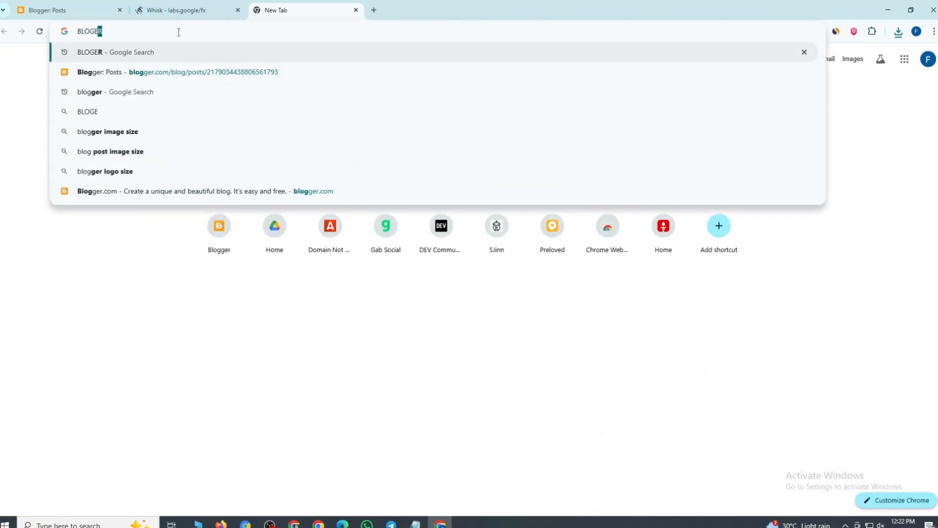
key(Return)
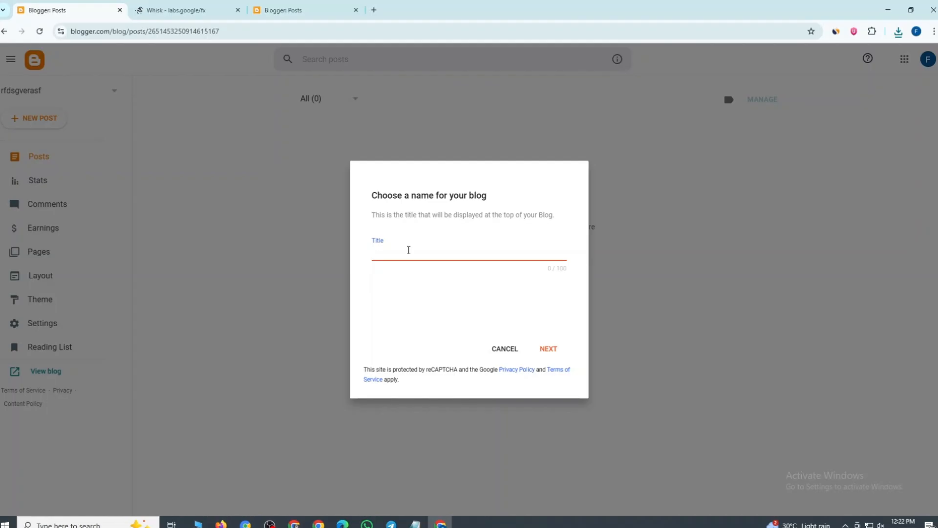
Name the new Blogger blog "mehendi design" and continue to choosing its URL
right_click(384, 255)
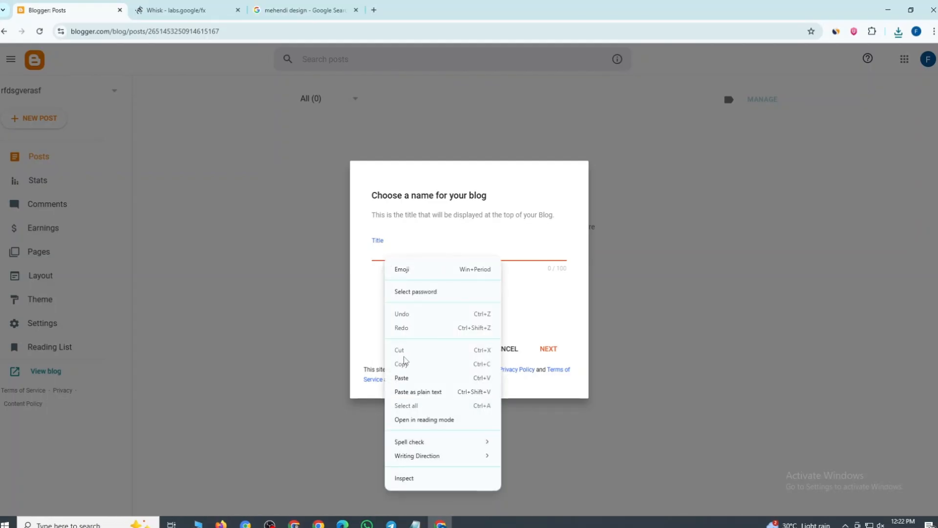
click(402, 378)
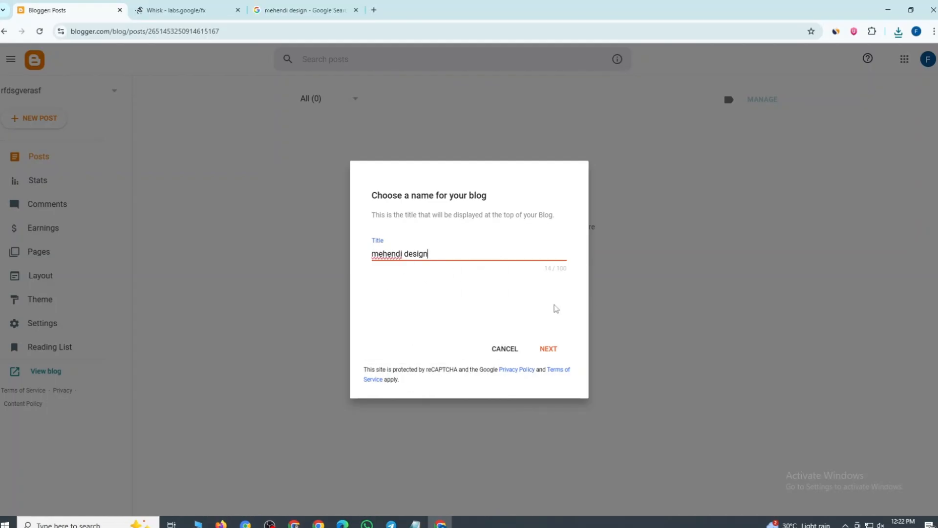
click(549, 348)
Set the blog's address to mehendidesign65.blogspot.com and save the new blog
right_click(380, 251)
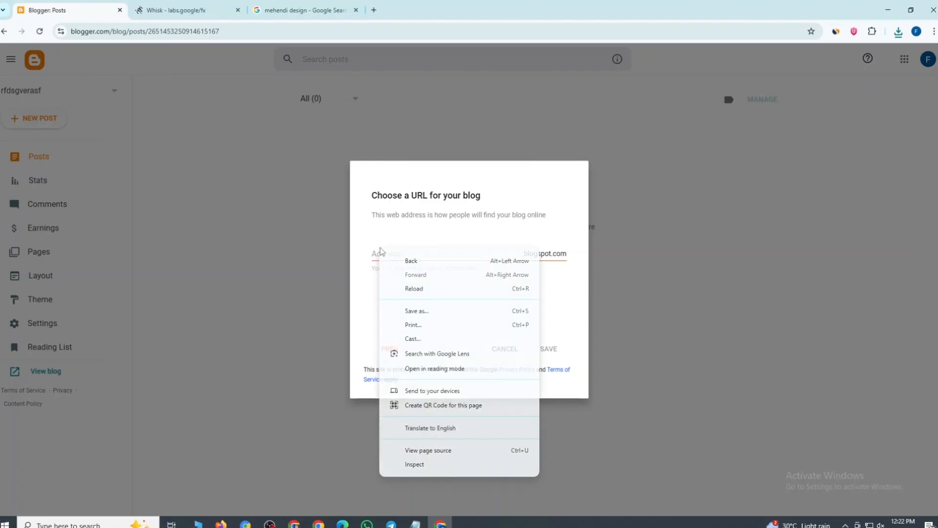
click(380, 253)
right_click(380, 253)
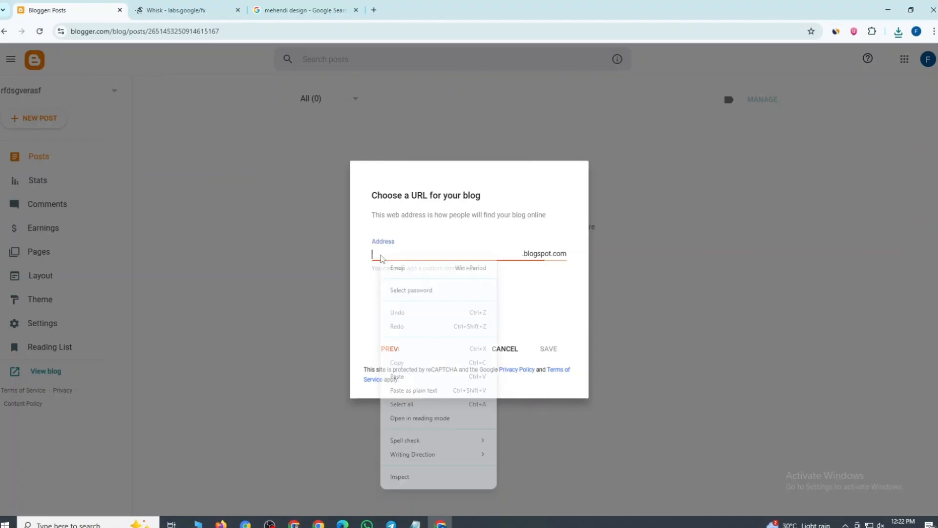
click(399, 372)
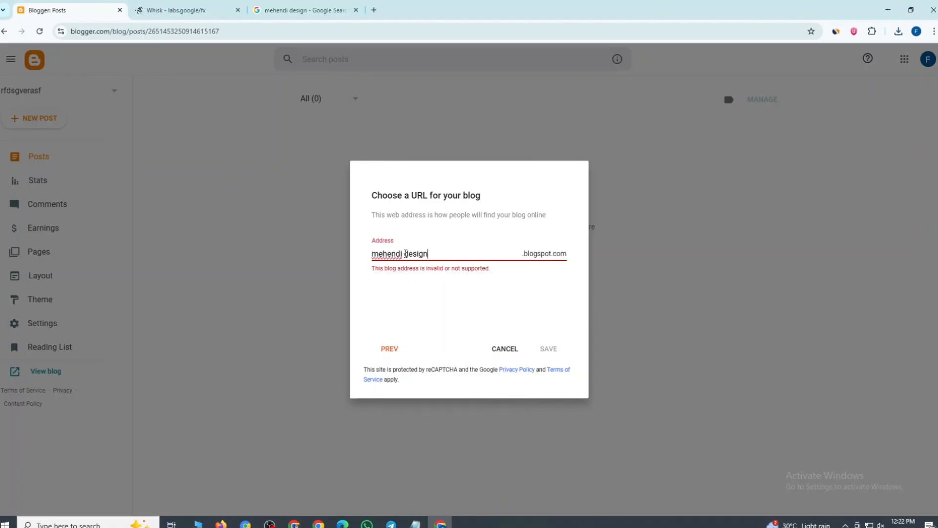
key(ctrl+Left)
key(BackSpace)
click(430, 253)
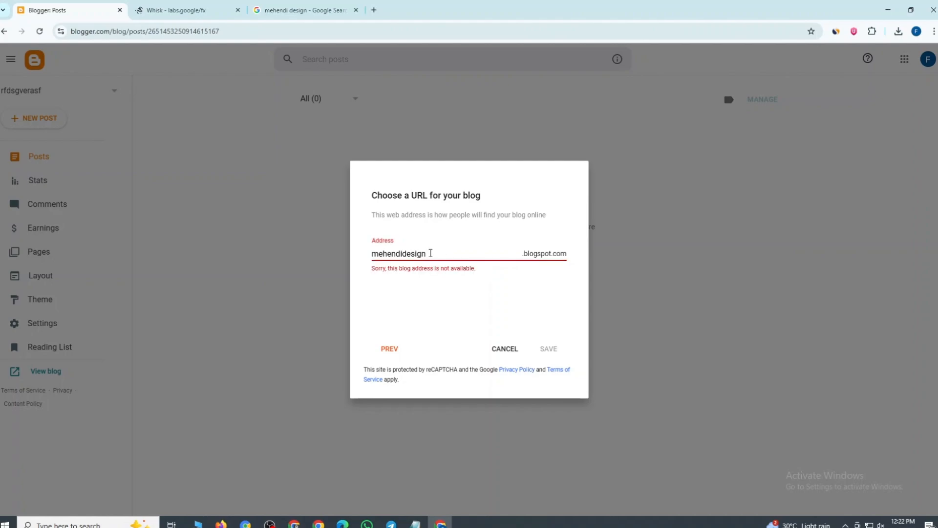
text(65)
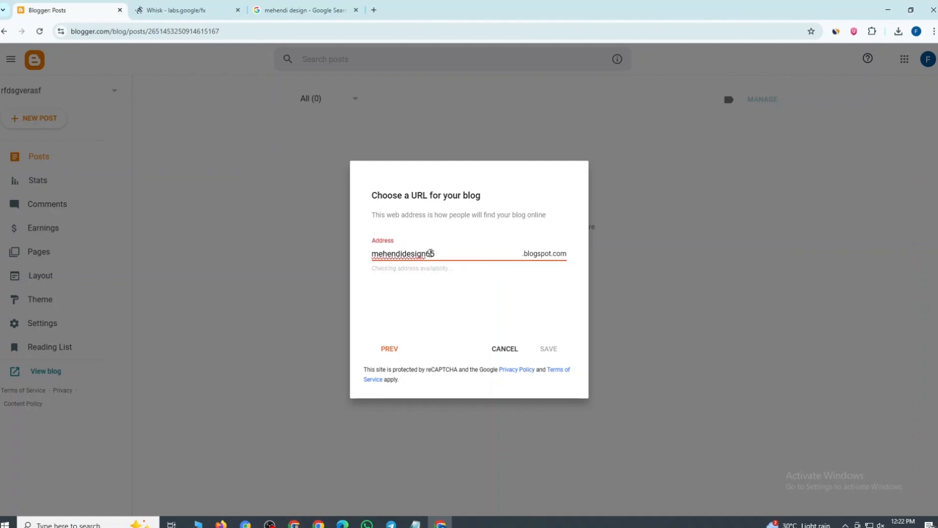
click(453, 305)
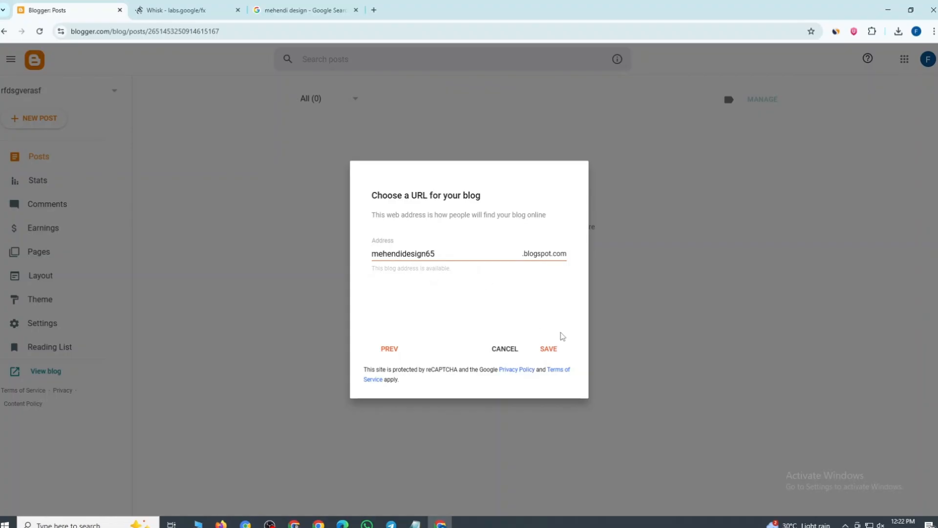
click(549, 350)
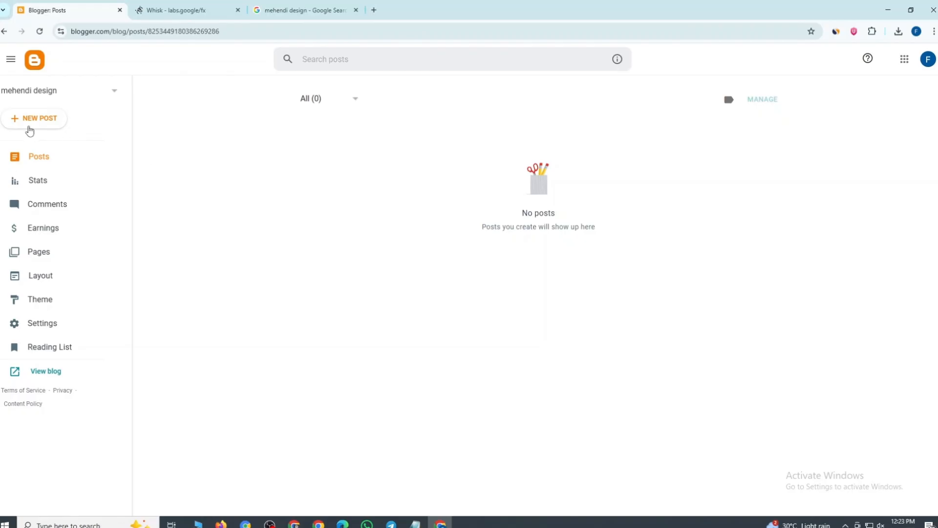
Create a new post titled "mehendi design" and place the cursor in its body
click(38, 126)
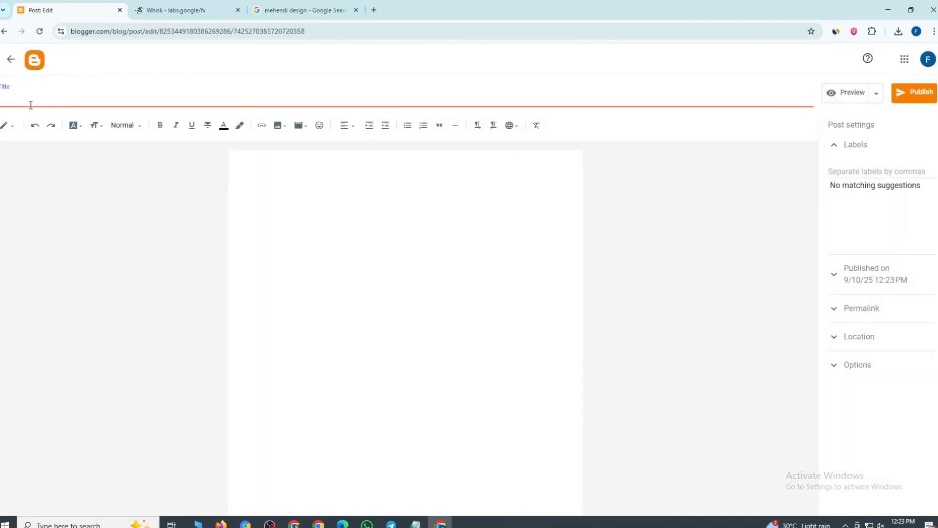
right_click(29, 105)
click(76, 227)
click(280, 181)
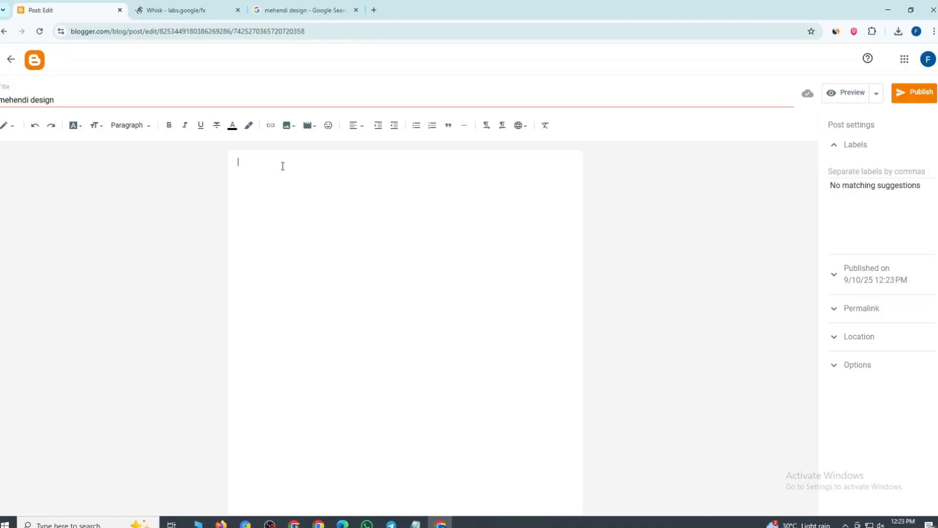
Insert the Whisk image of the palm with the mandala from the Downloads folder into the post and set its size to Extra large
click(287, 126)
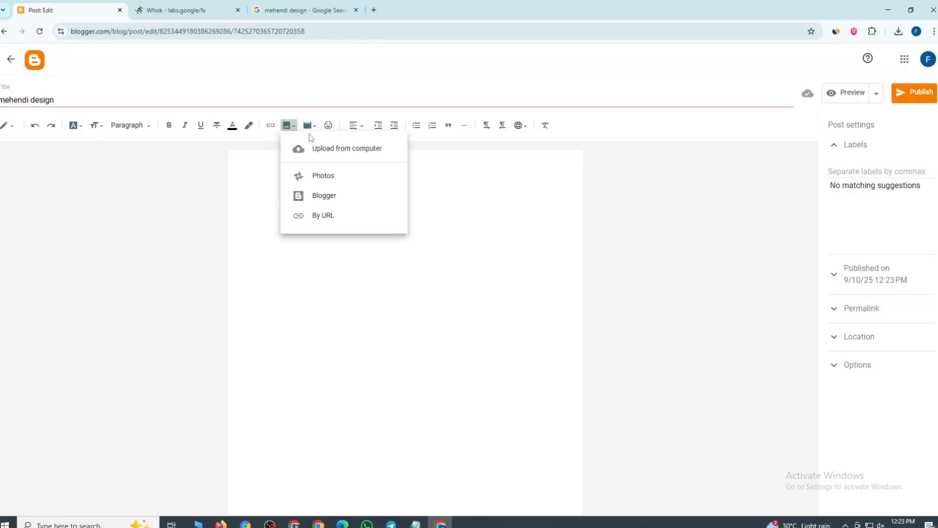
click(333, 149)
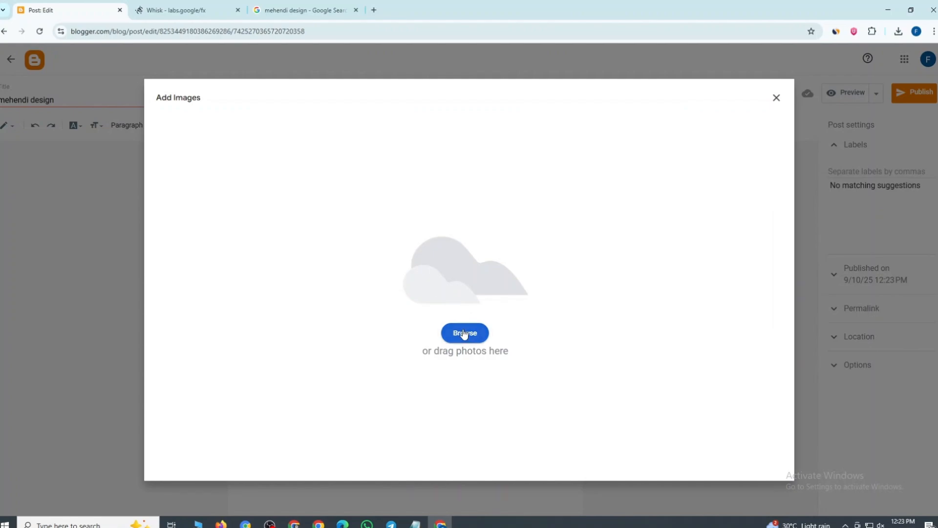
click(464, 334)
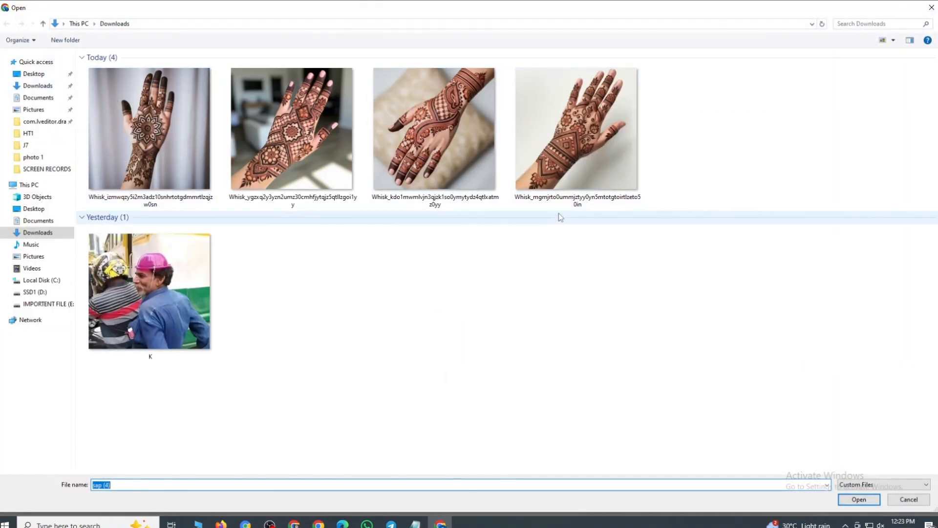
click(163, 147)
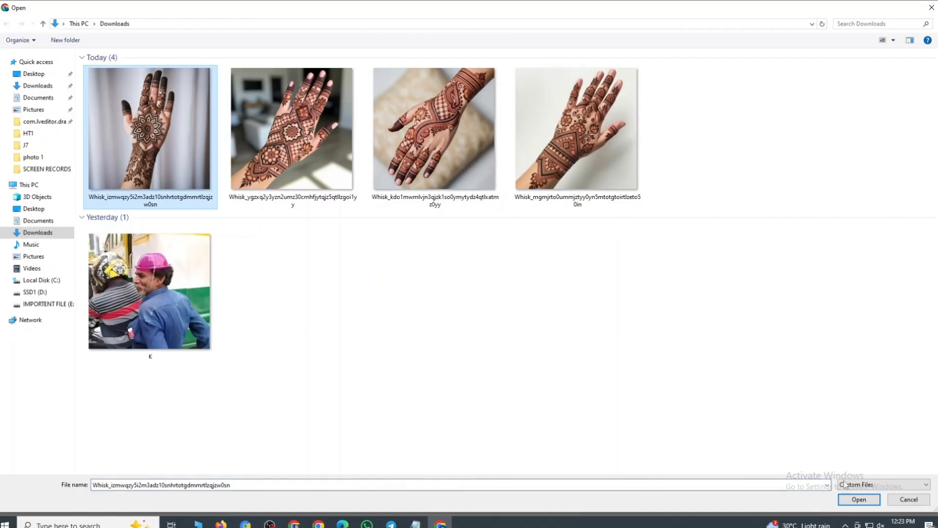
drag(781, 174, 142, 137)
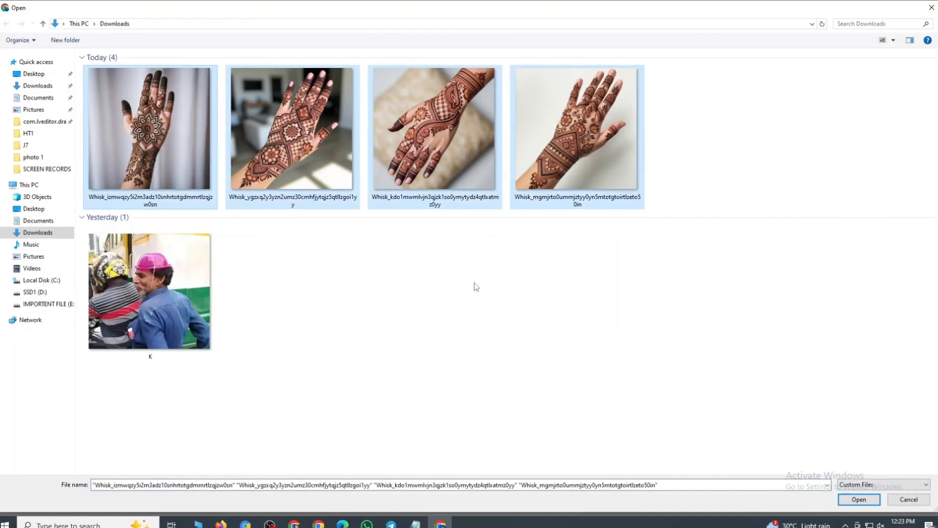
click(199, 140)
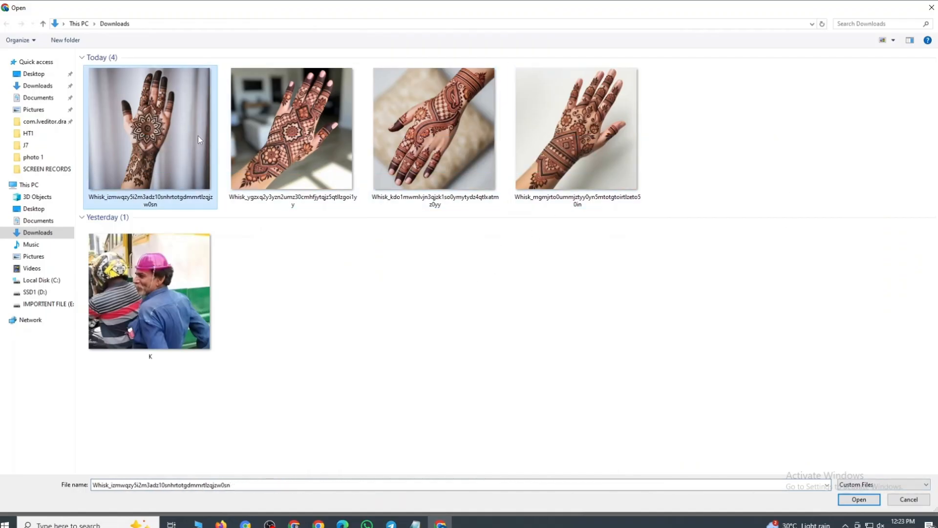
click(859, 499)
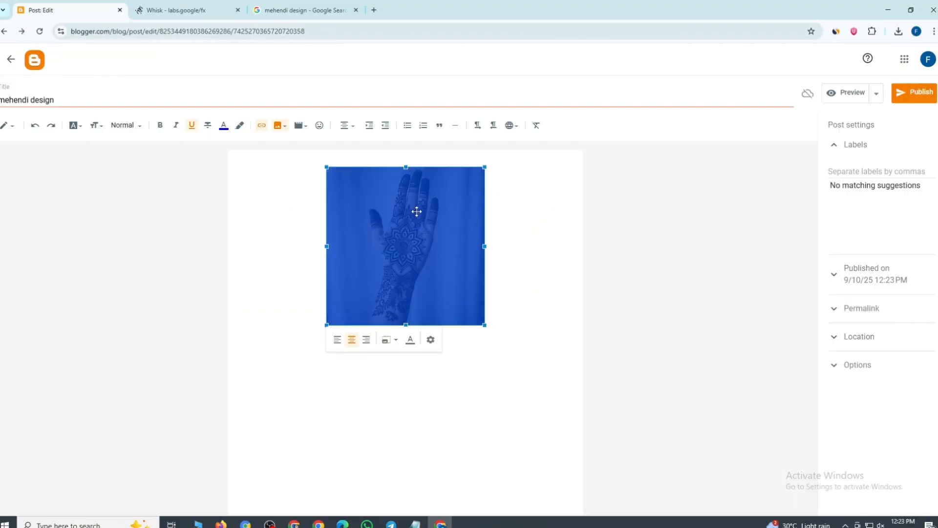
click(389, 339)
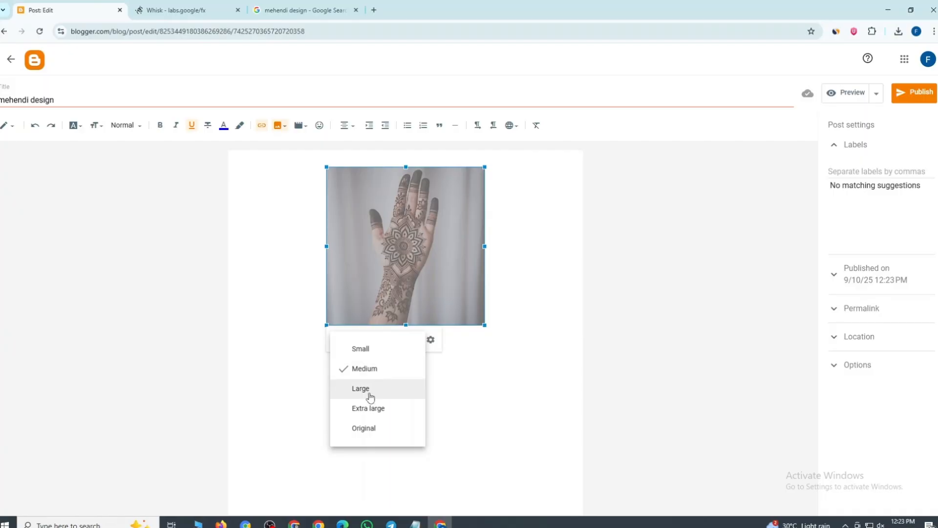
click(370, 408)
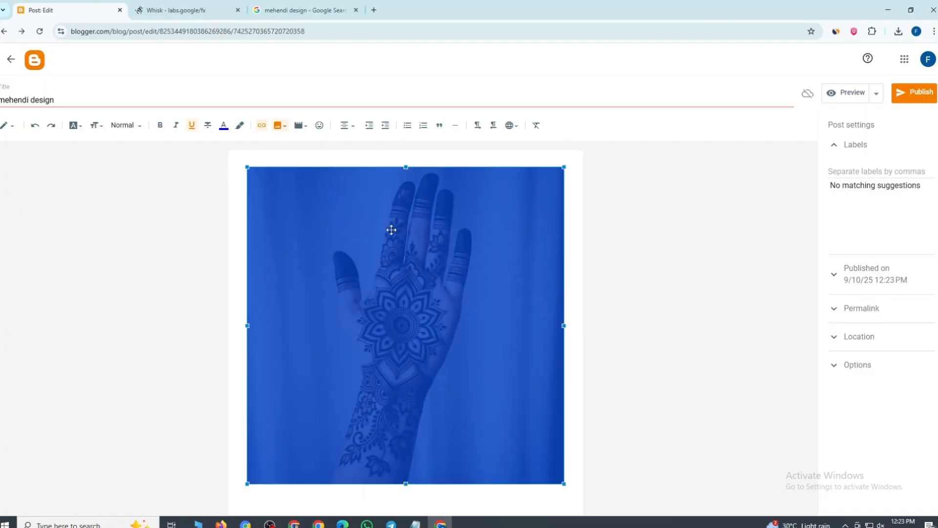
Add a line with the text "AA" above the inserted mehendi image
click(242, 222)
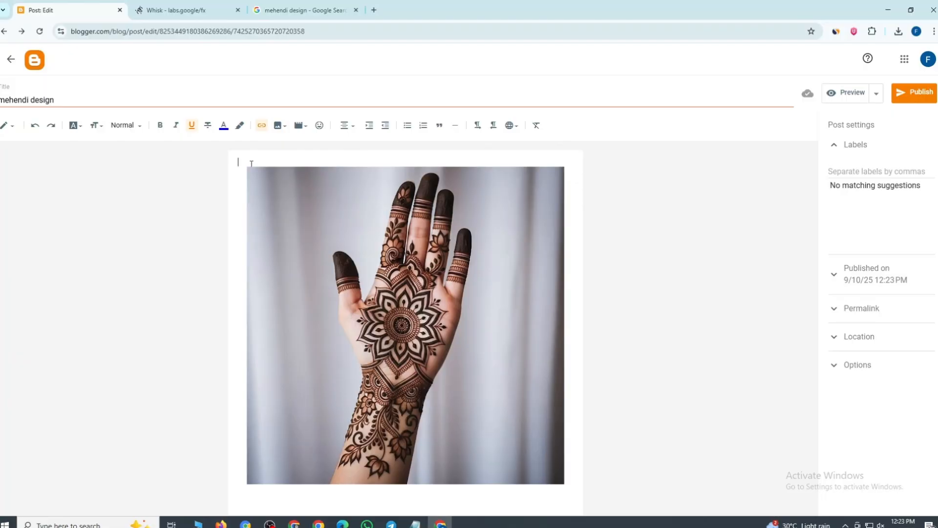
key(Return)
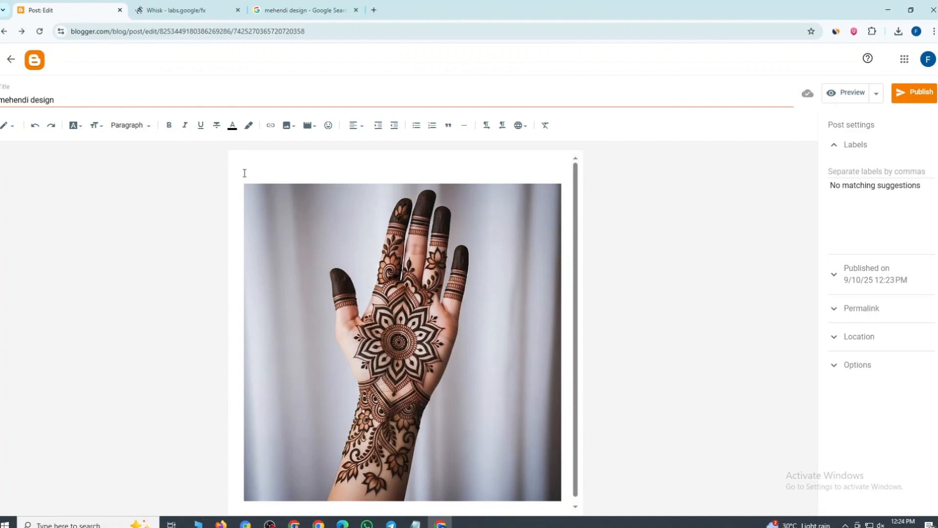
key(BackSpace)
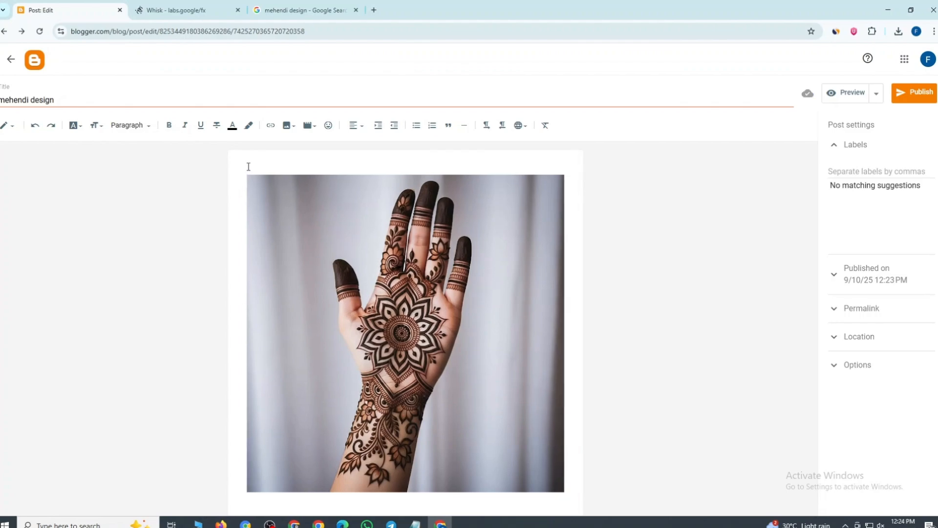
text(AA)
click(567, 376)
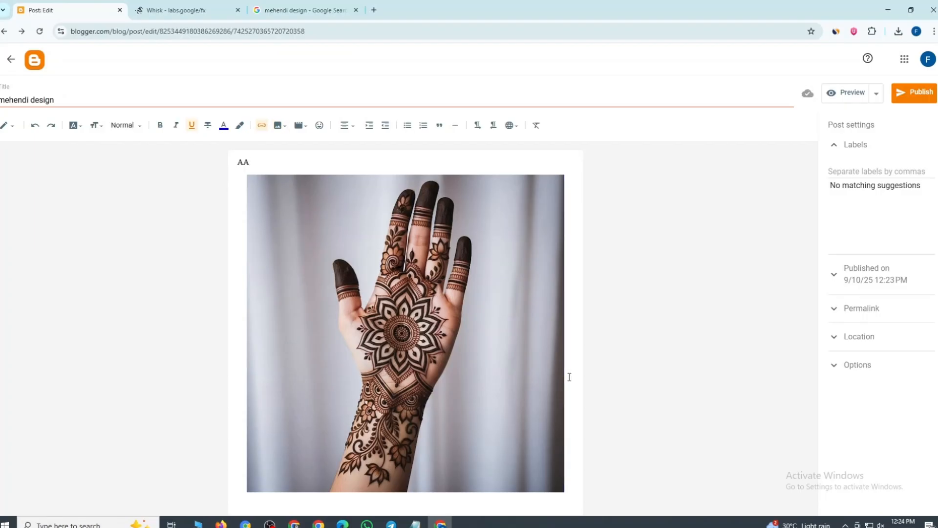
Add a centered line with the text "BB" directly below the first mehendi image
key(Return)
scroll(569, 376, down, 1)
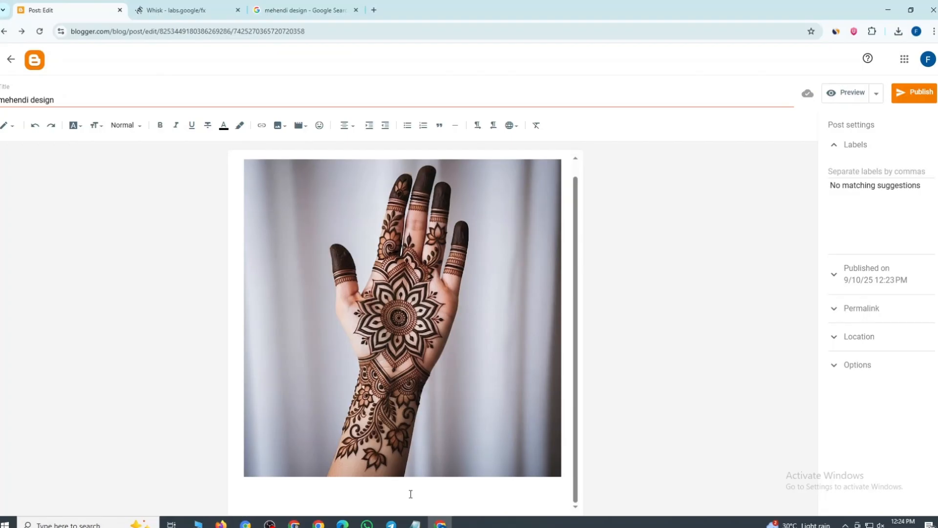
key(BackSpace)
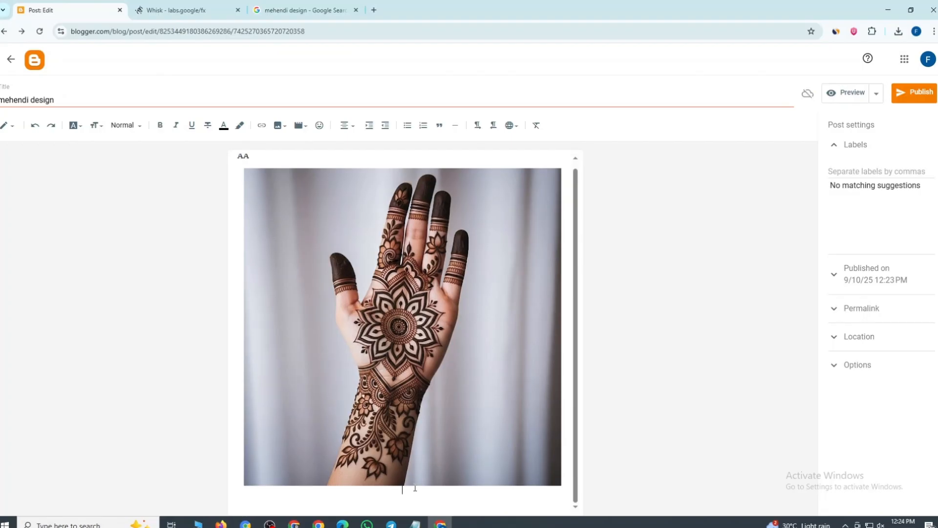
key(Return)
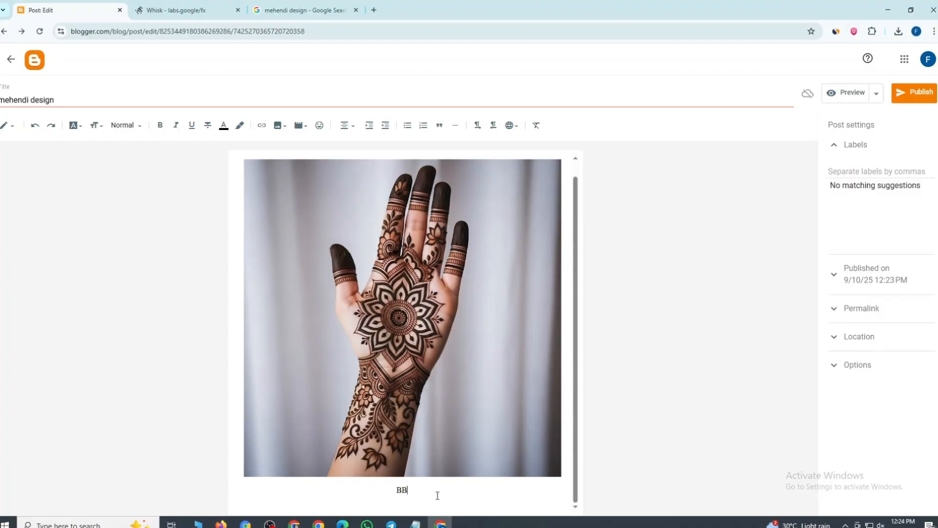
Insert all four Whisk mehendi images from the Downloads folder into the post below the "BB" line
key(Return)
click(281, 126)
click(327, 151)
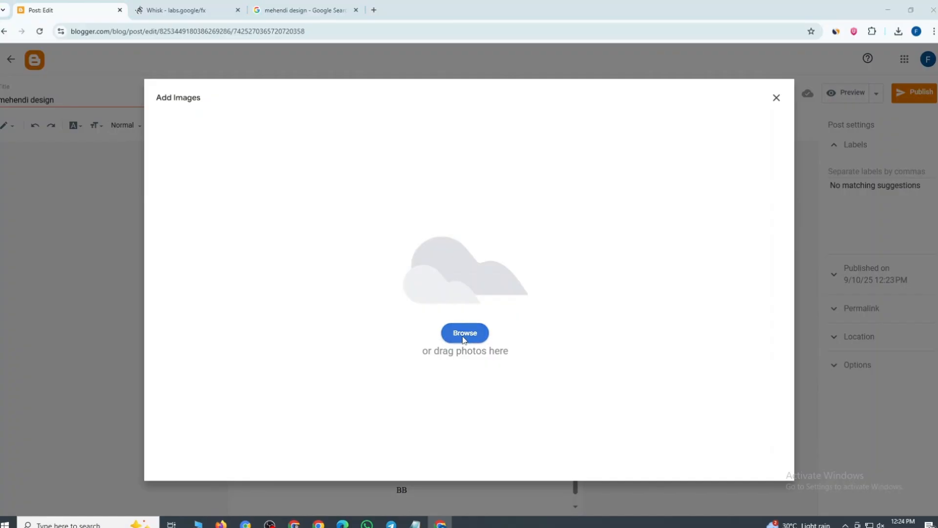
click(465, 337)
click(300, 120)
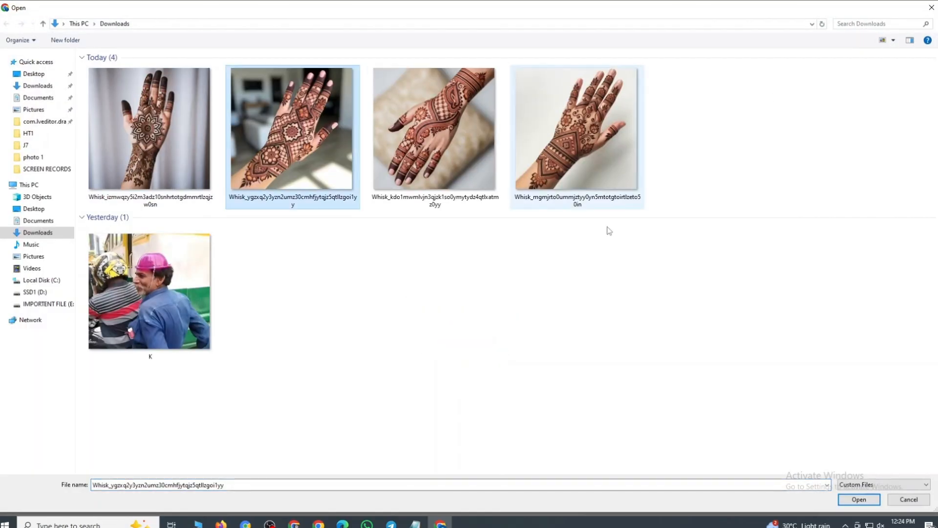
drag(682, 143, 86, 131)
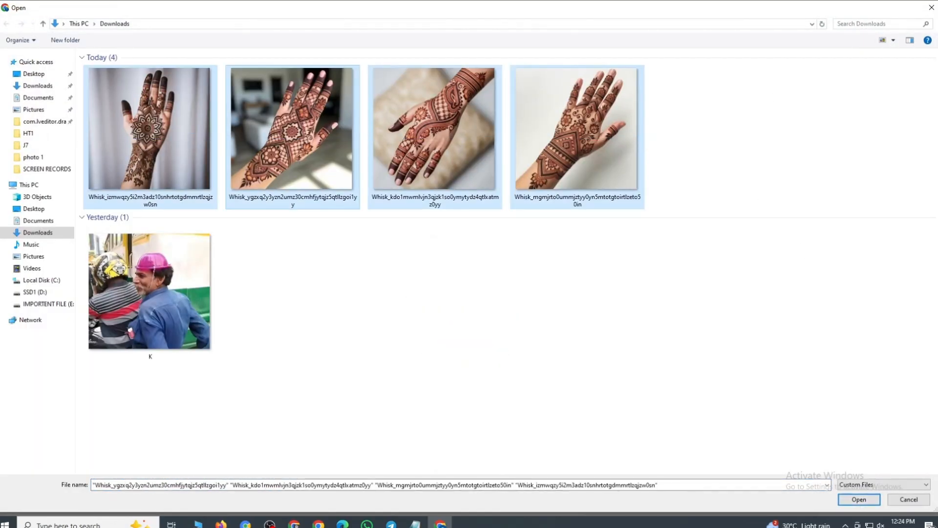
click(846, 498)
Set the first two newly inserted images, the mandala palm and the lattice-pattern hand, to Extra large
scroll(487, 322, down, 8)
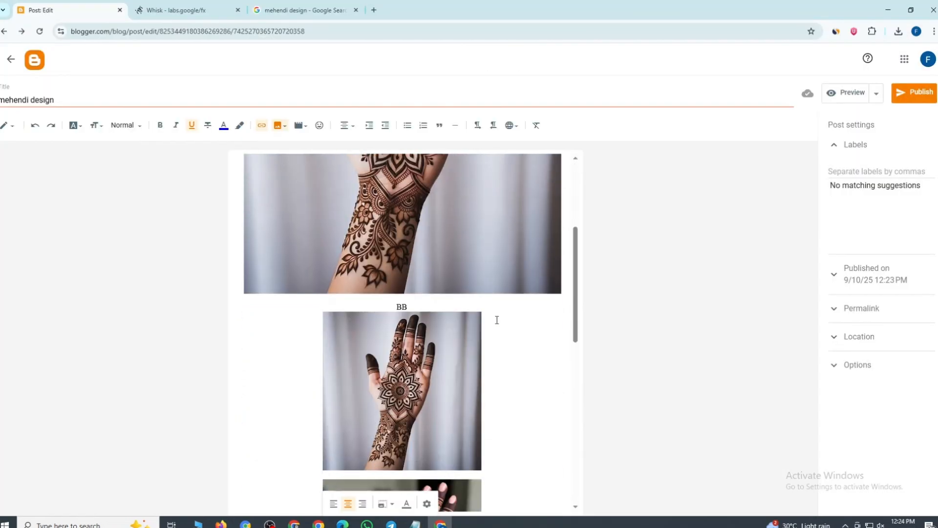
click(450, 257)
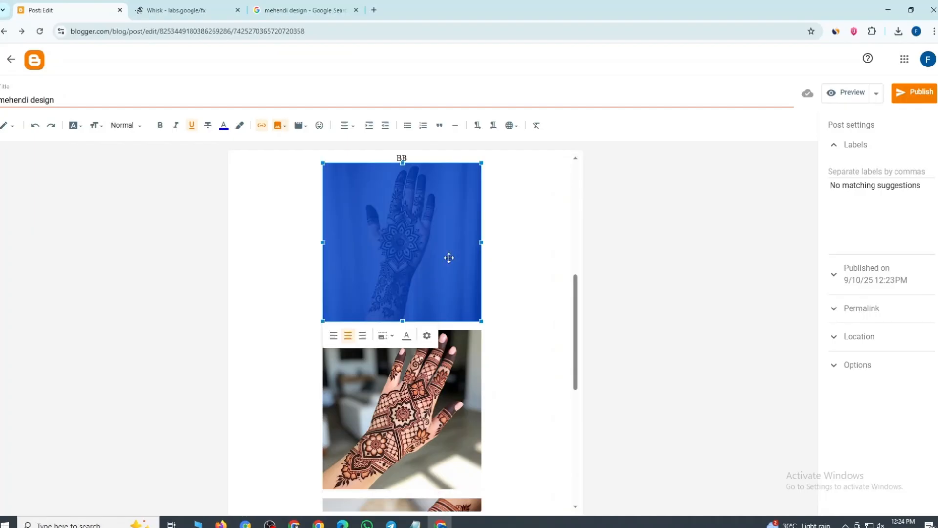
click(390, 336)
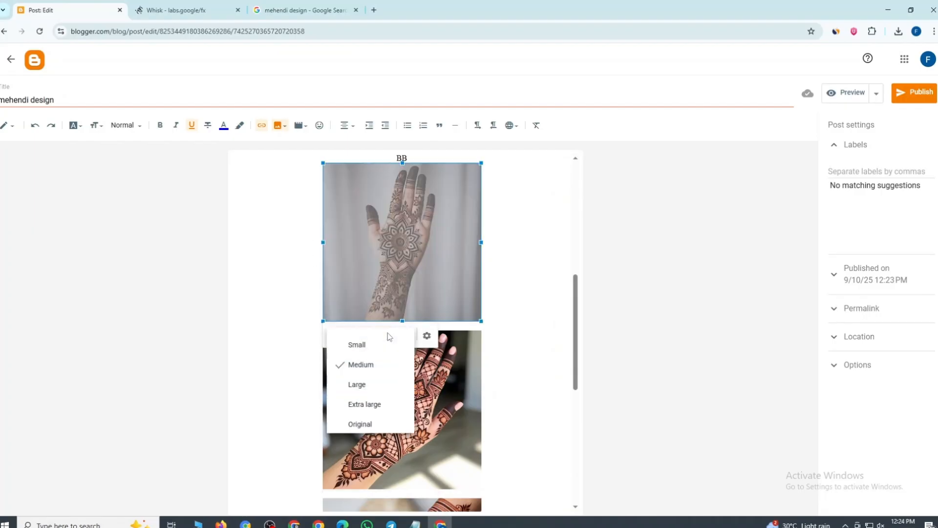
click(376, 406)
scroll(443, 354, down, 4)
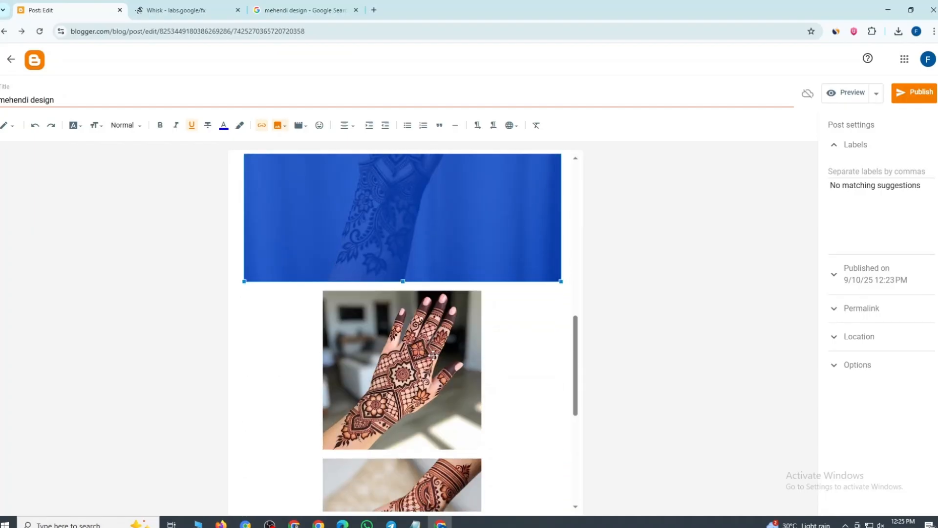
click(442, 354)
click(383, 465)
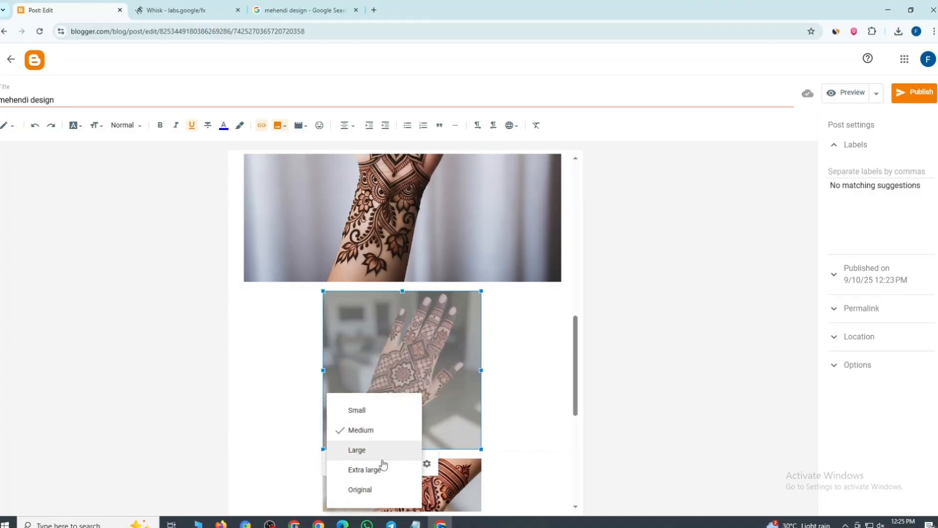
click(376, 470)
Set the last two inserted images, the downward-pointing hand and the hand on a plain background, to Extra large
scroll(445, 388, down, 6)
click(445, 389)
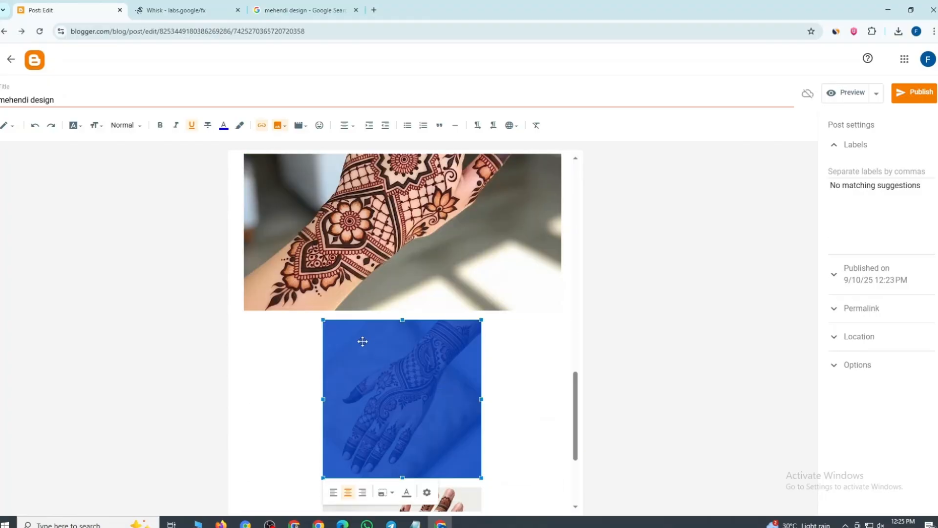
click(386, 493)
click(387, 477)
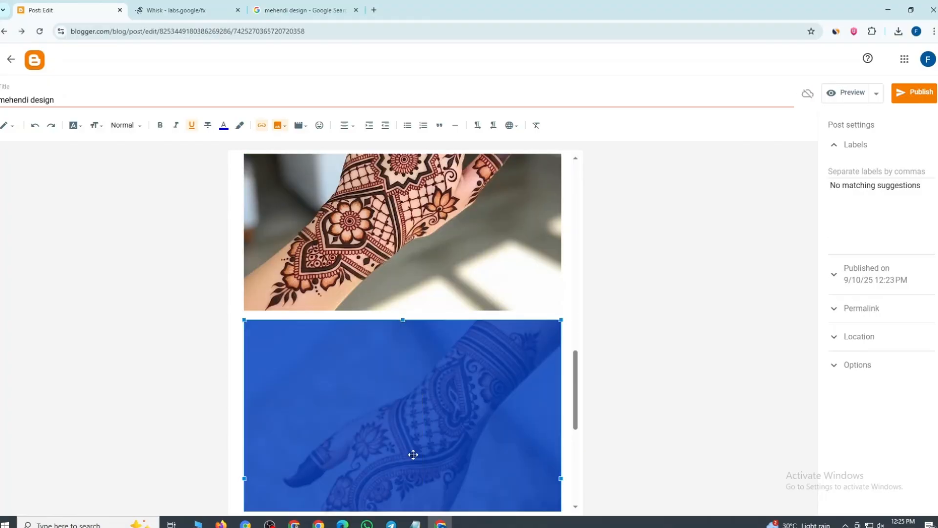
scroll(430, 435, down, 5)
click(441, 419)
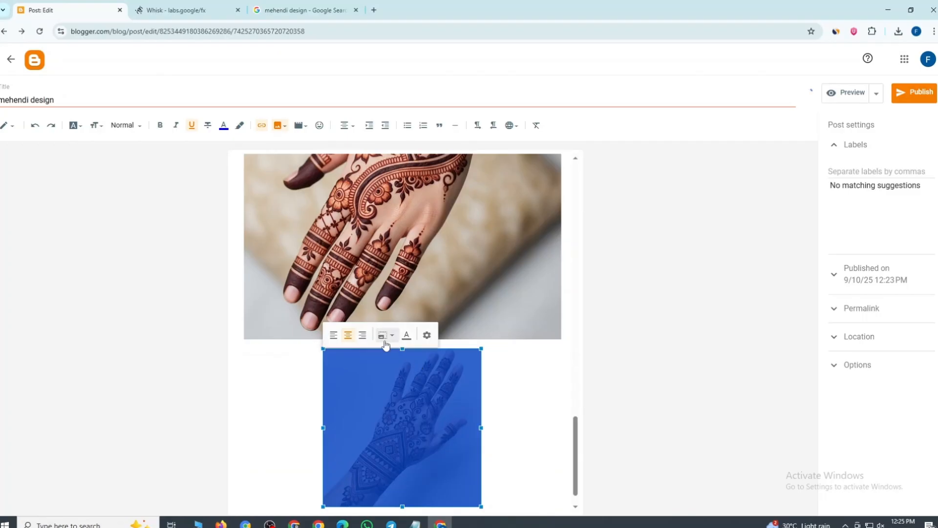
click(384, 336)
click(361, 411)
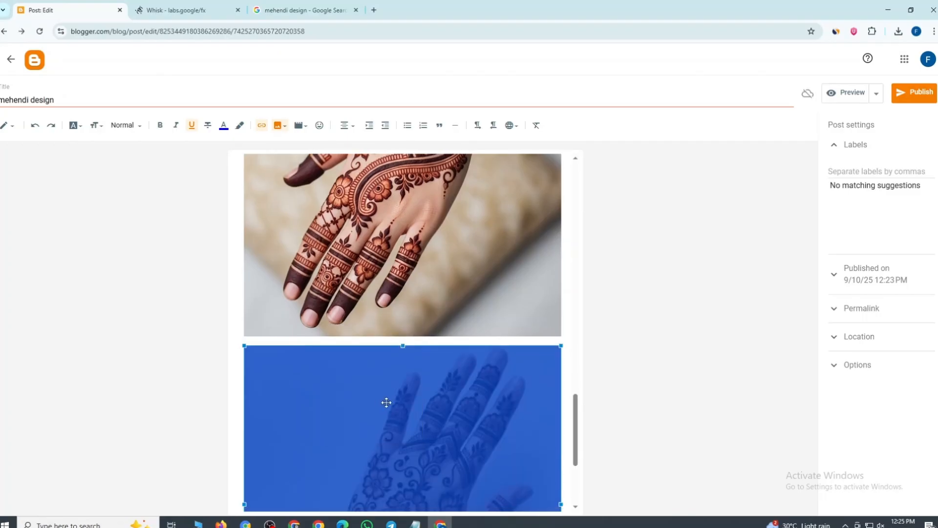
Add spacing between the "BB" line and the mandala palm image below it
scroll(391, 405, down, 4)
click(490, 481)
scroll(498, 469, down, 10)
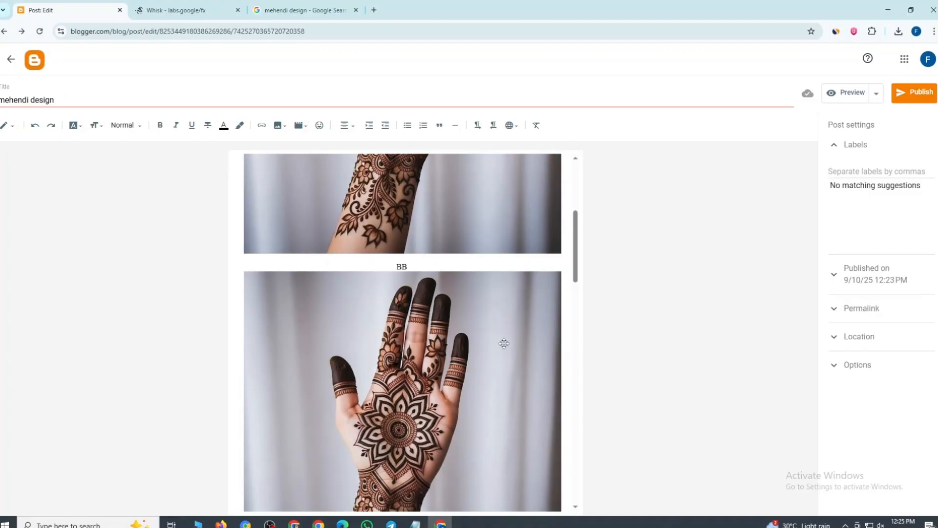
key(Return)
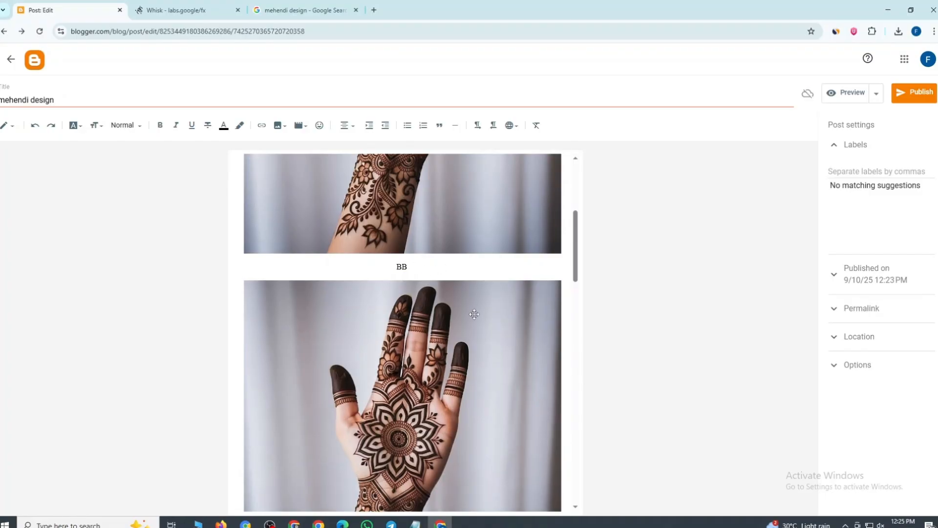
Add a centered line with the text "CC" between the lattice-pattern hand image and the downward-pointing hand image
scroll(434, 312, down, 5)
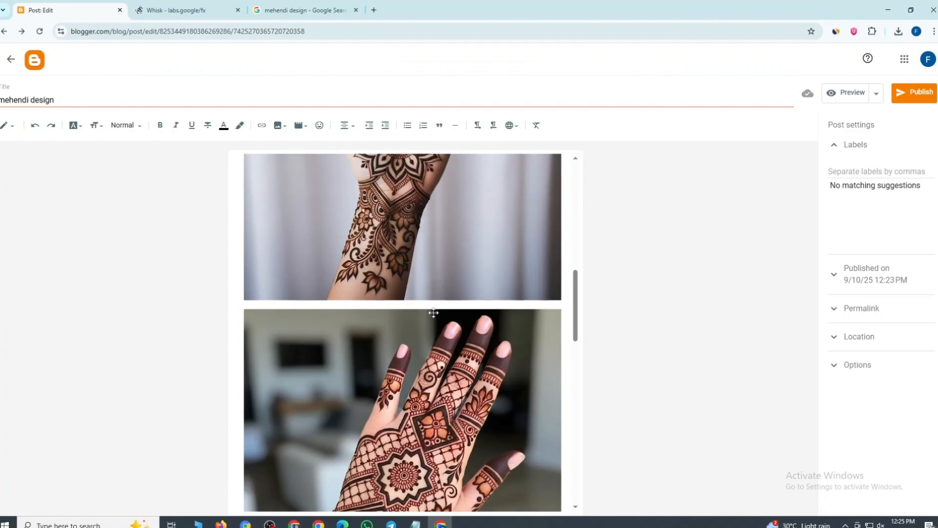
scroll(549, 398, down, 8)
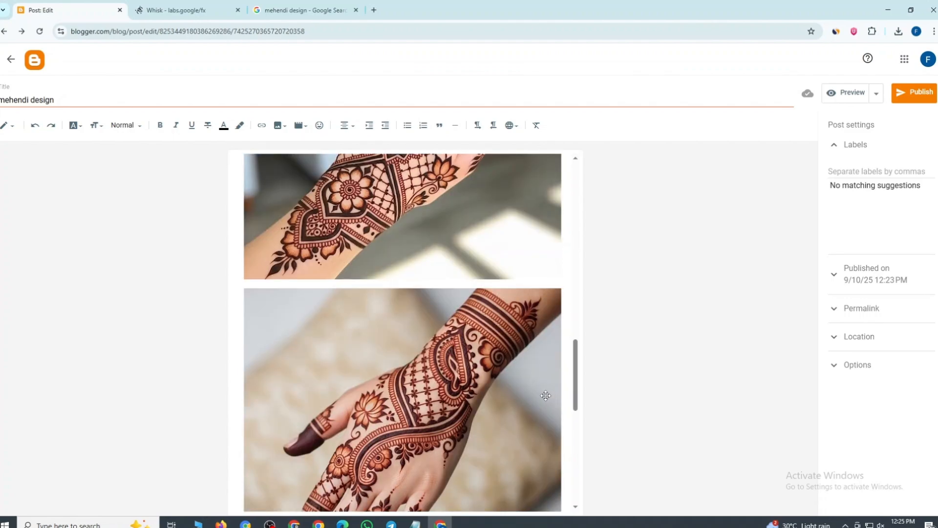
scroll(527, 394, up, 4)
click(505, 357)
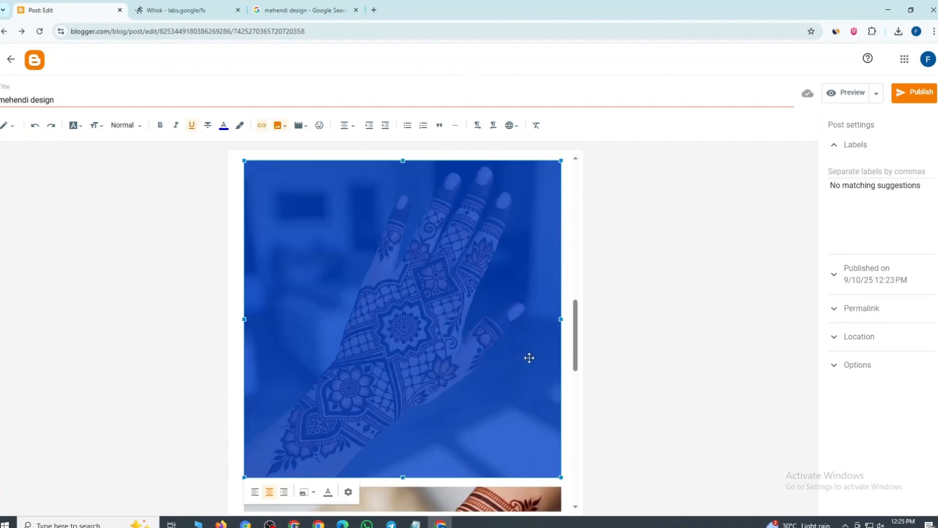
click(563, 357)
scroll(563, 358, down, 2)
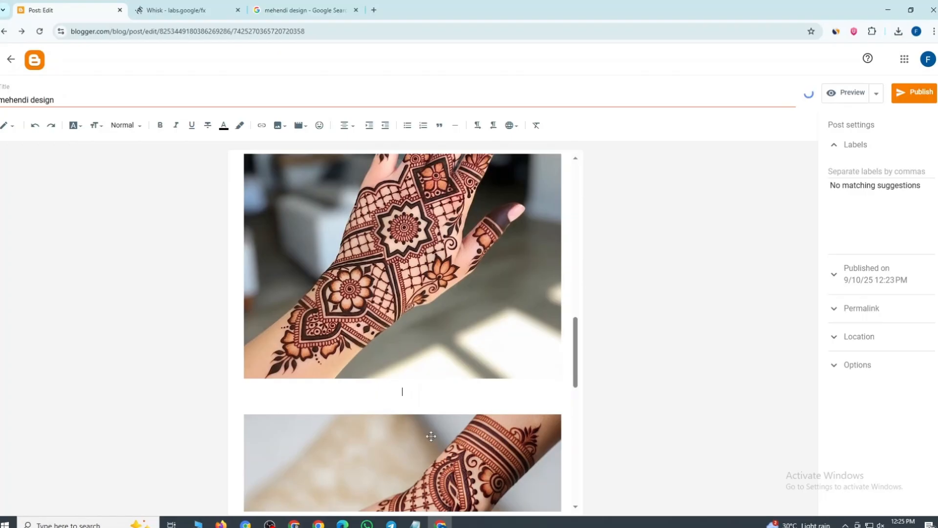
text(ccc)
Review the "AA" and "BB" markers around the images and switch the post to HTML view
scroll(430, 412, up, 10)
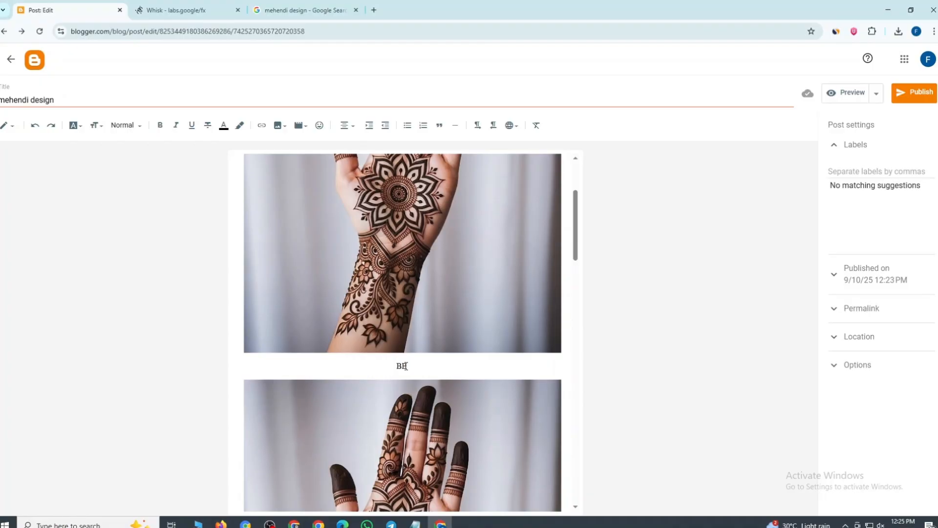
scroll(406, 366, up, 3)
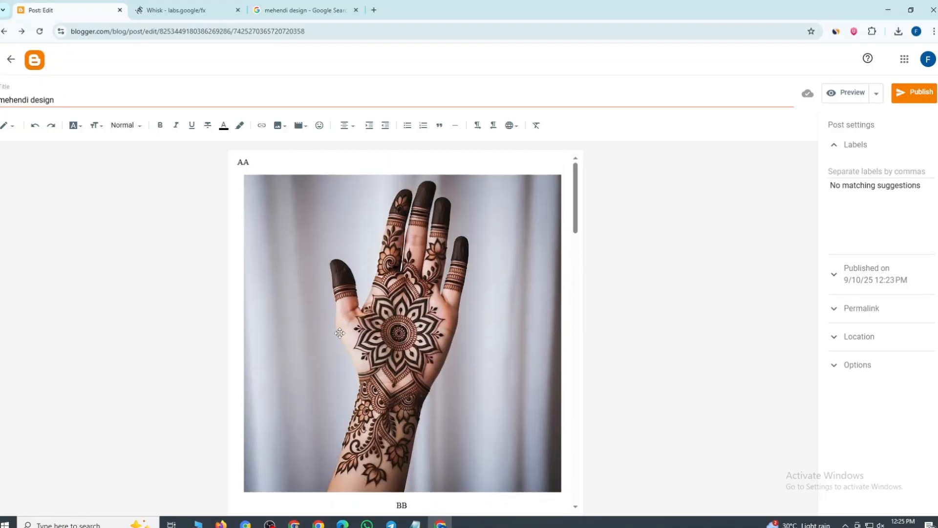
scroll(340, 333, down, 6)
scroll(391, 380, up, 6)
click(5, 127)
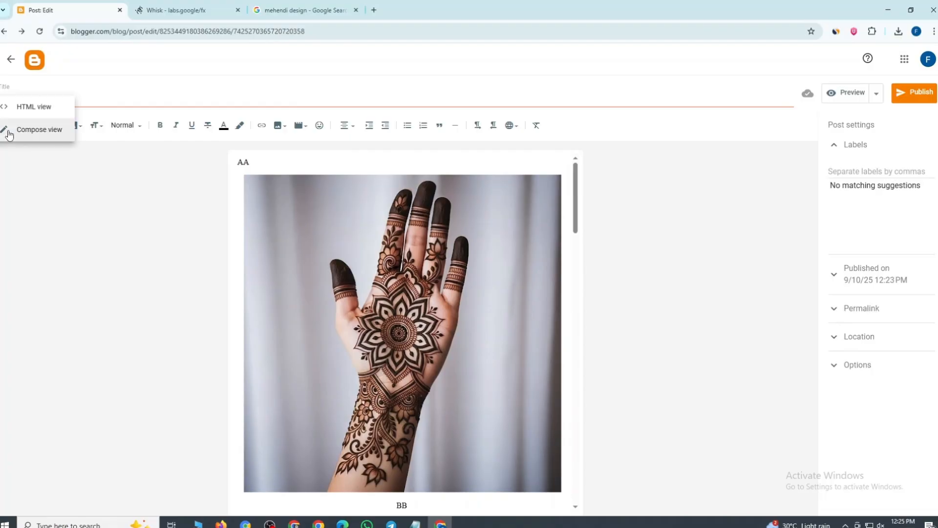
click(34, 110)
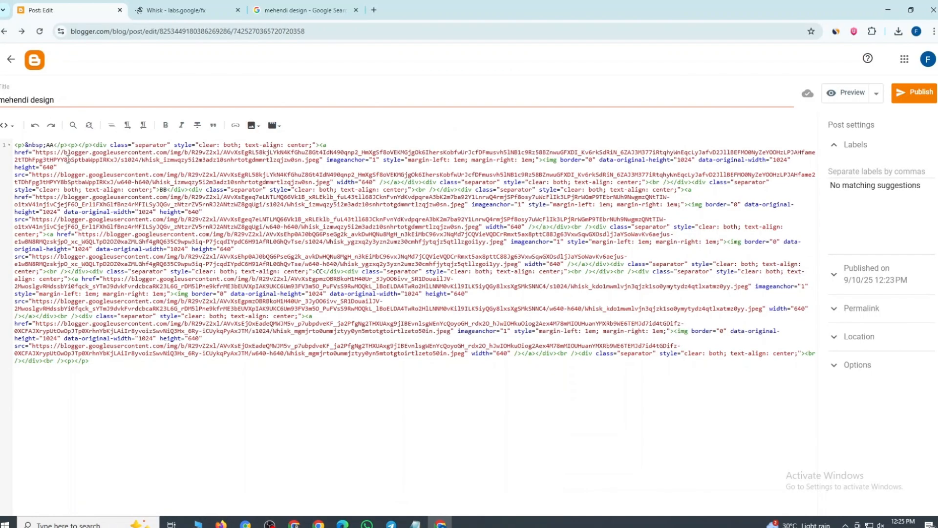
Find the "AA" marker in the post's HTML and delete it
click(72, 126)
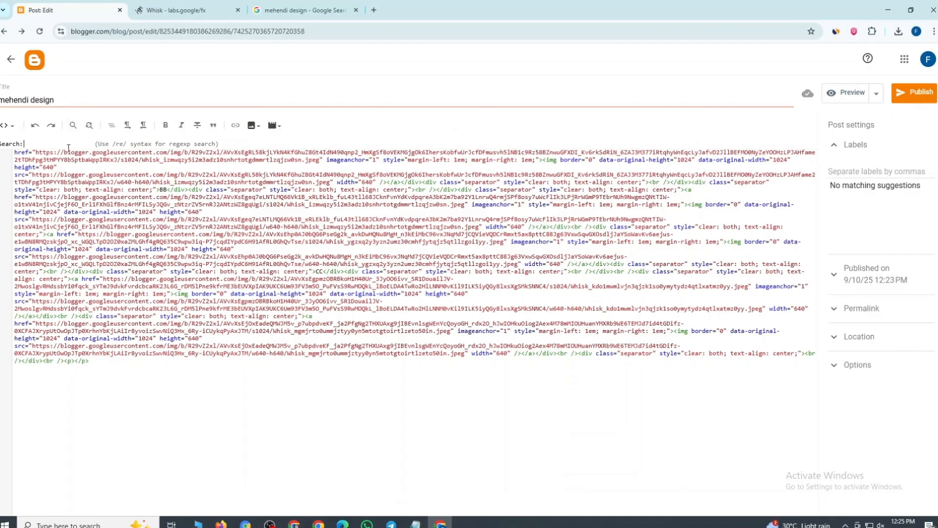
text(AA)
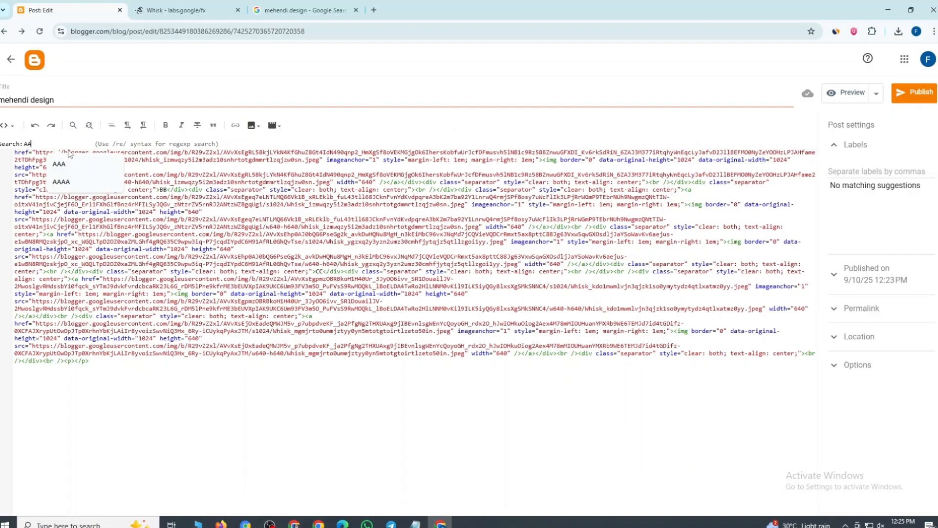
key(Return)
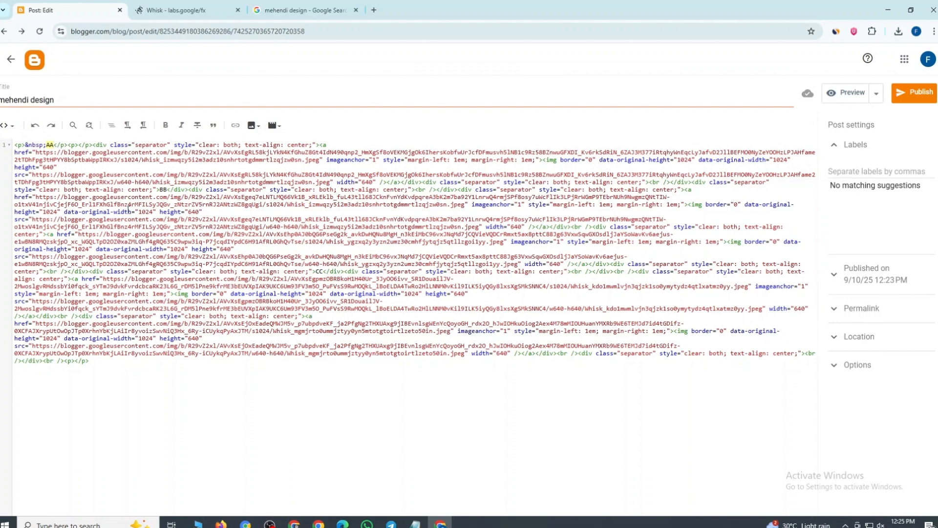
key(BackSpace)
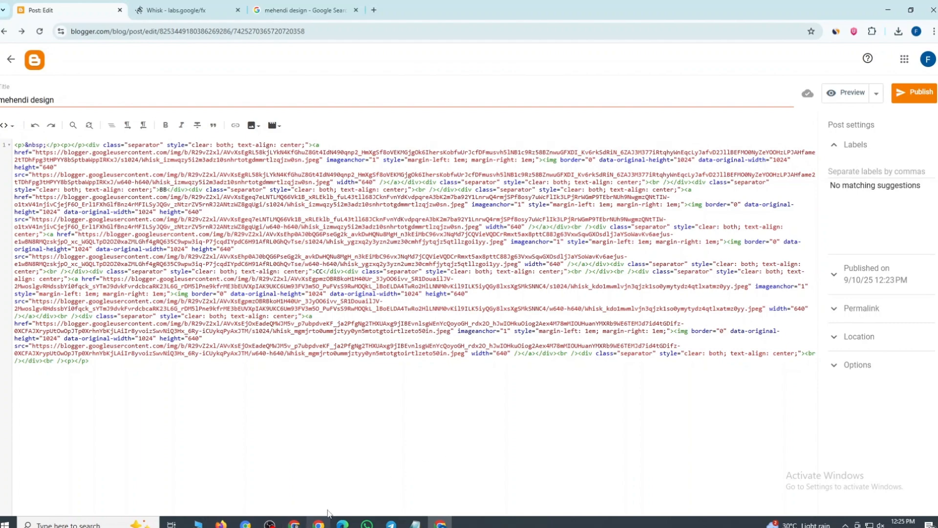
Switch to Adsterra's Websites page and begin a new website entry with the address TIEWQFV.COM and the category Social
click(321, 522)
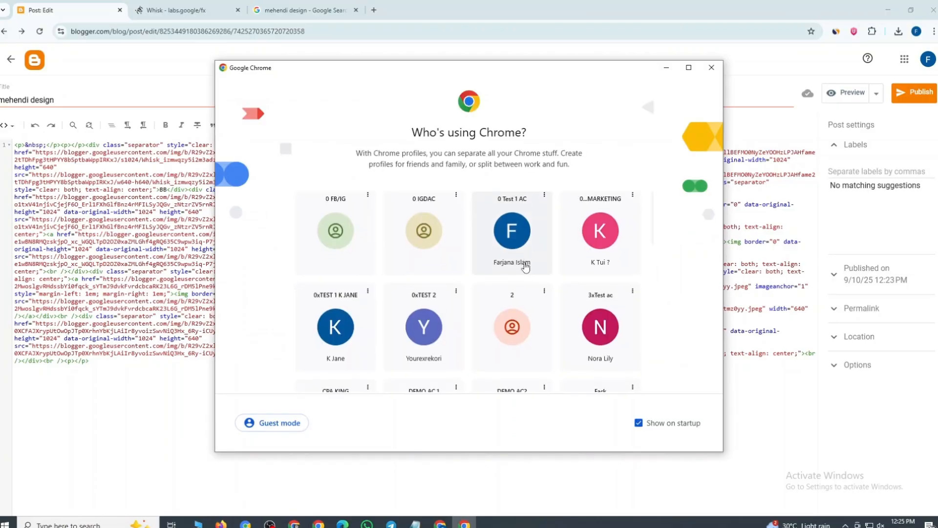
scroll(526, 266, down, 5)
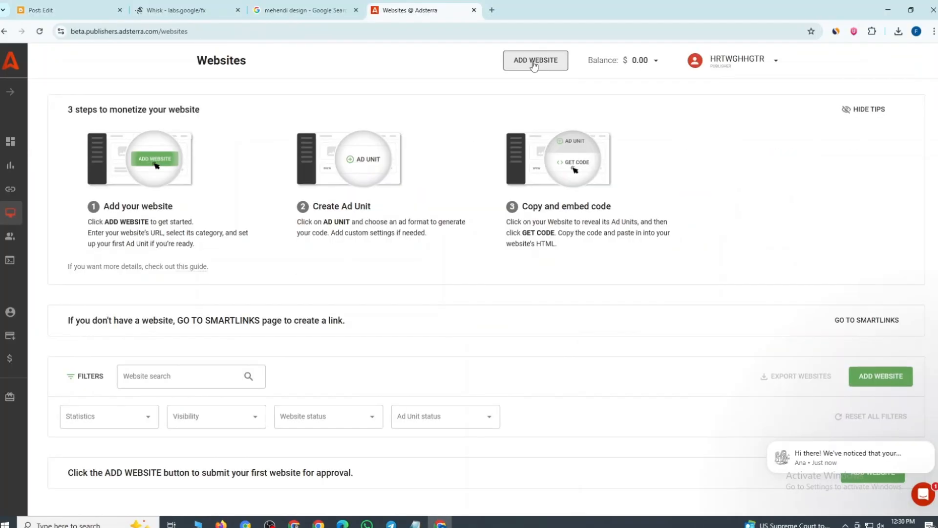
click(533, 61)
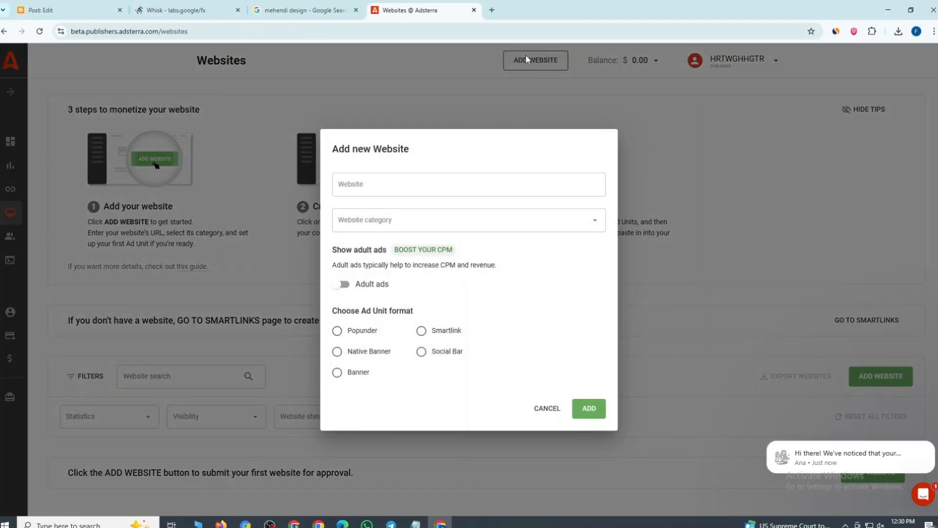
click(359, 184)
text(TIEWCFV)
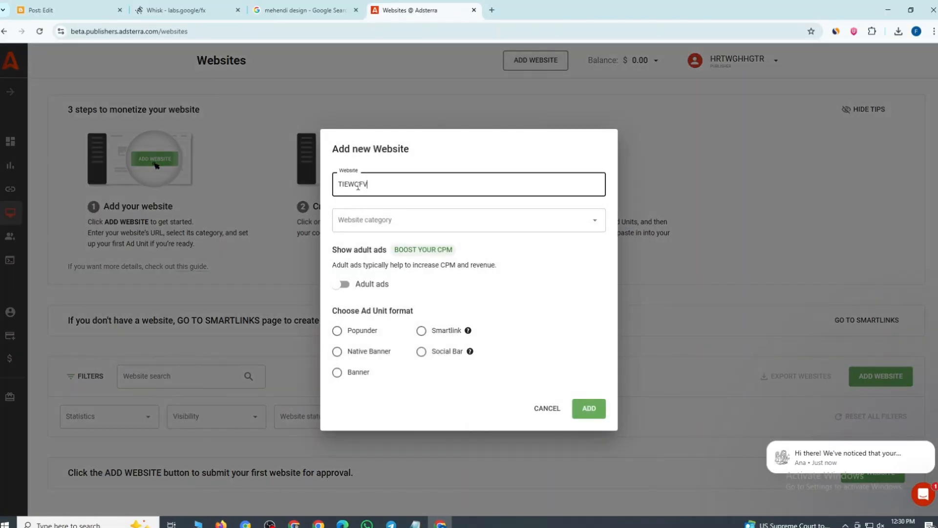
text(.COM)
click(443, 219)
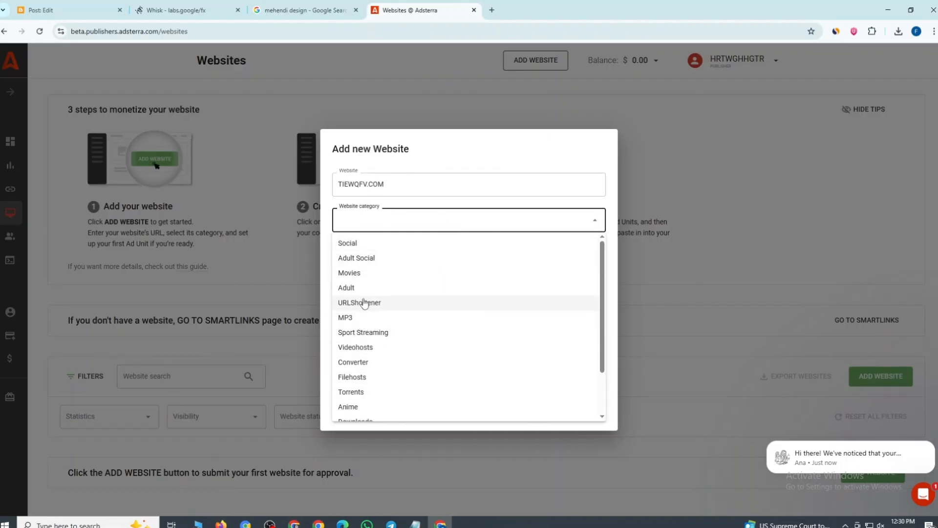
click(369, 243)
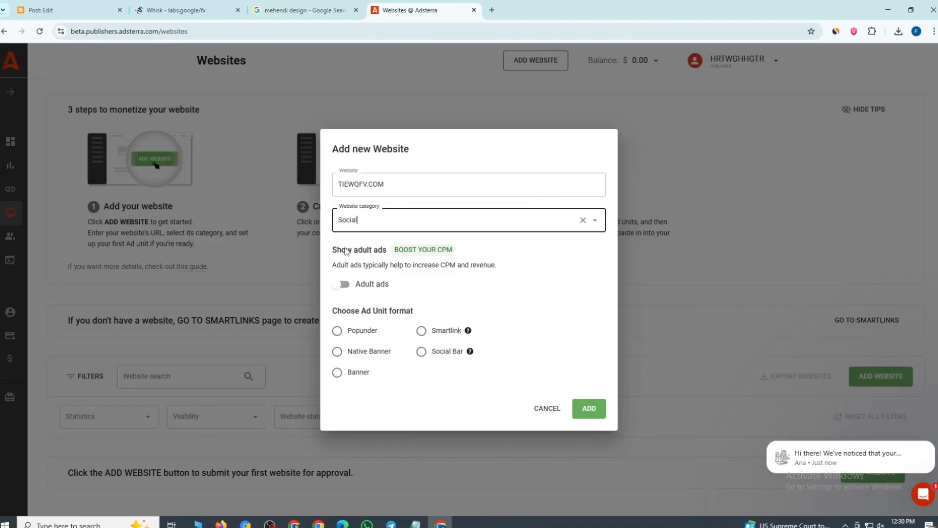
Keep adult ads off, choose a 728x90 banner as the ad unit, submit the new website and dismiss the review notice
click(344, 284)
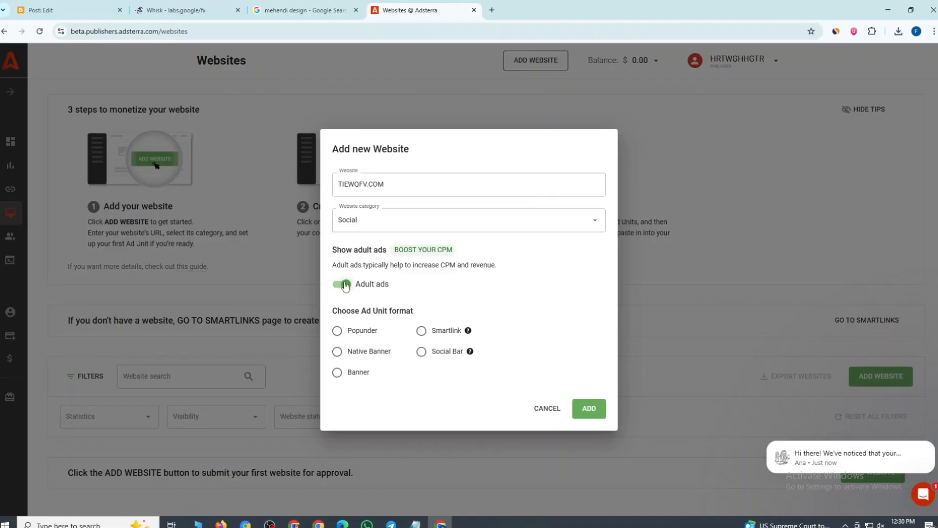
click(344, 289)
click(337, 372)
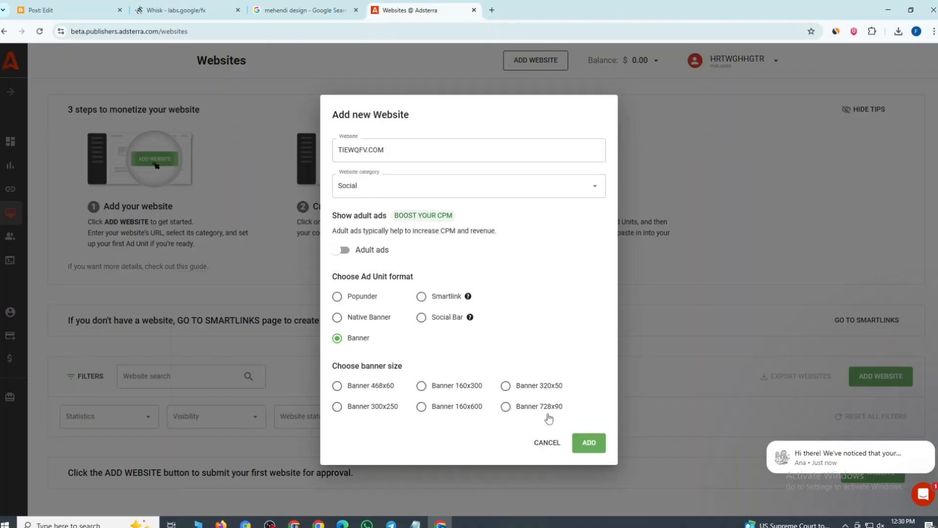
click(507, 406)
click(586, 438)
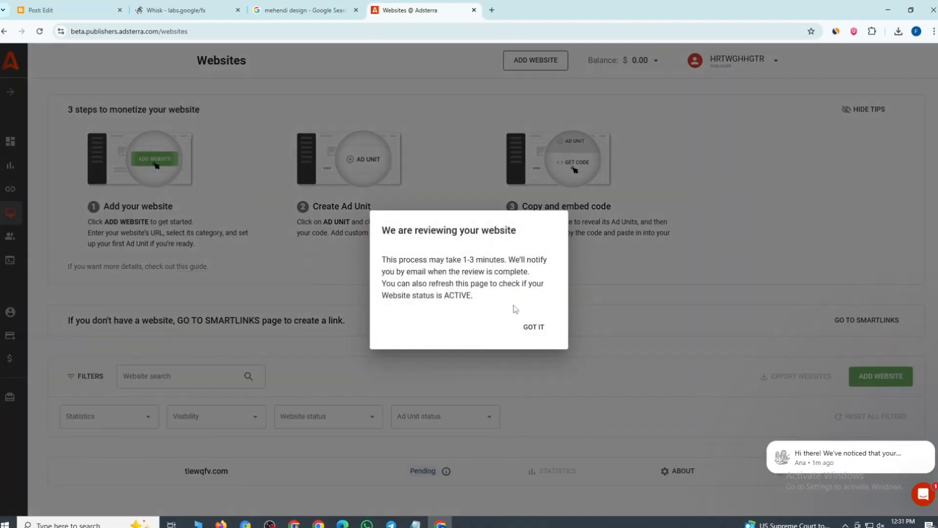
click(541, 331)
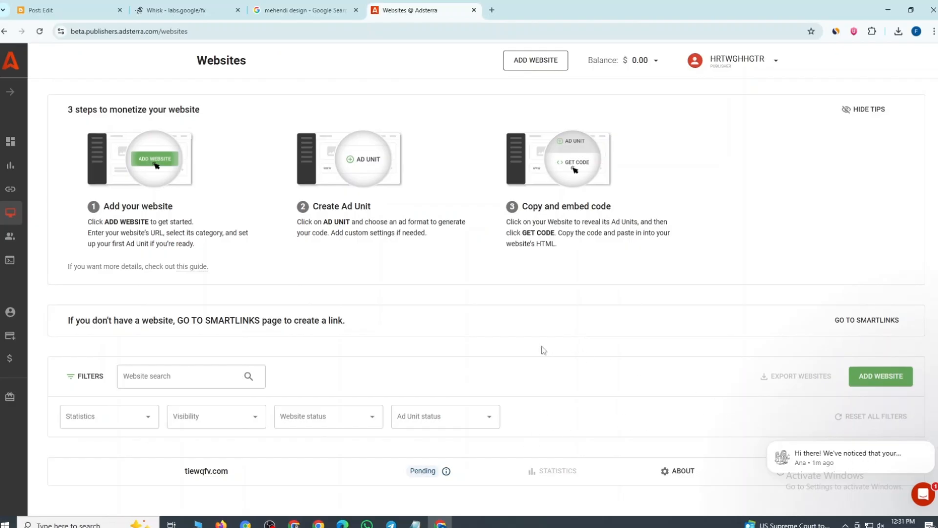
Refresh the Websites page, expand tiewqfv.com and copy the code of its Banner 728x90 ad unit
click(39, 31)
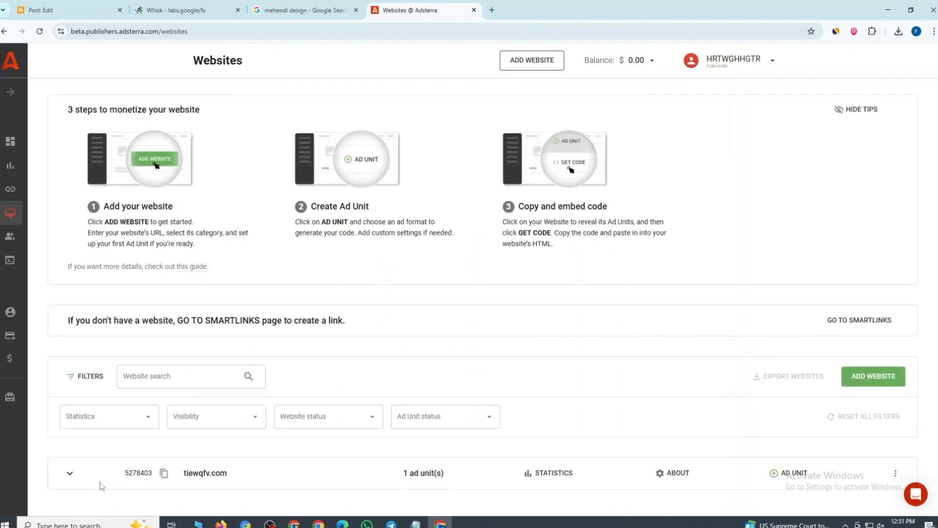
click(69, 474)
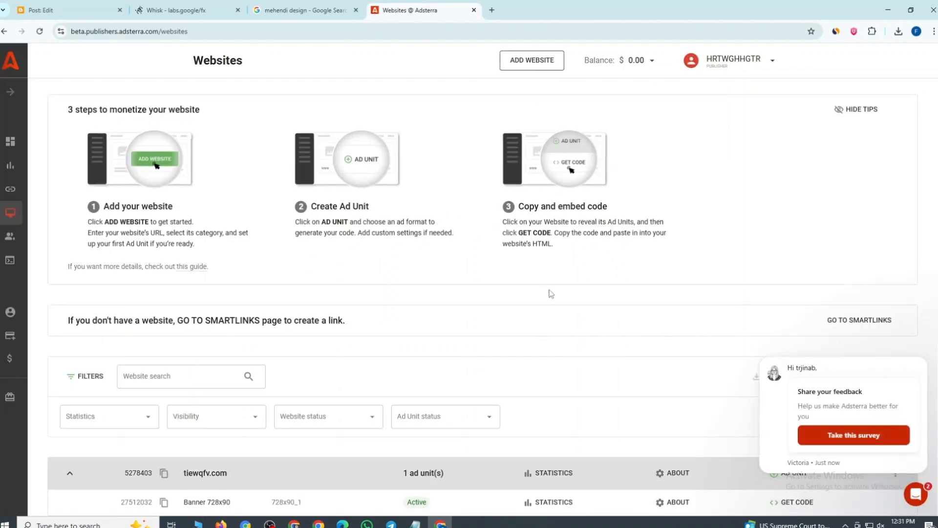
scroll(550, 293, down, 1)
click(785, 487)
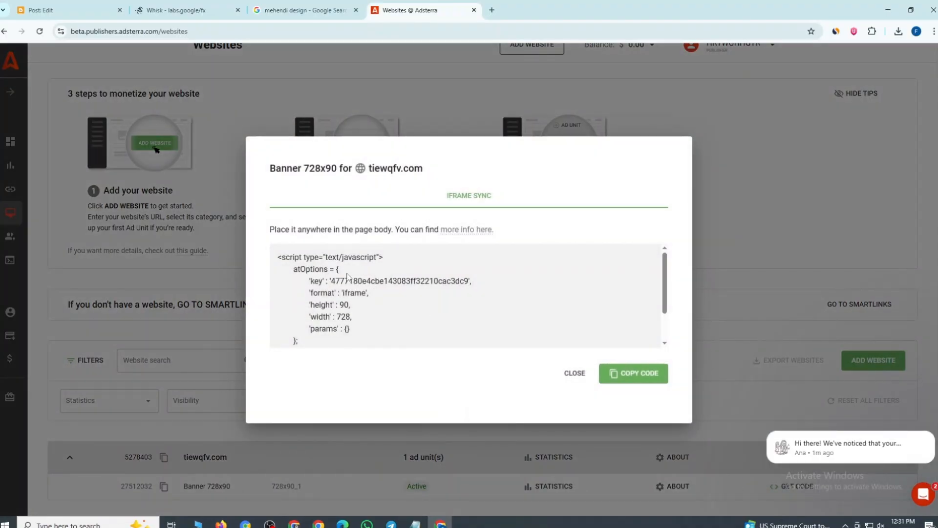
click(646, 374)
Switch to the Blogger post's HTML and paste the banner ad code at its start, where the "AA" marker was
click(76, 4)
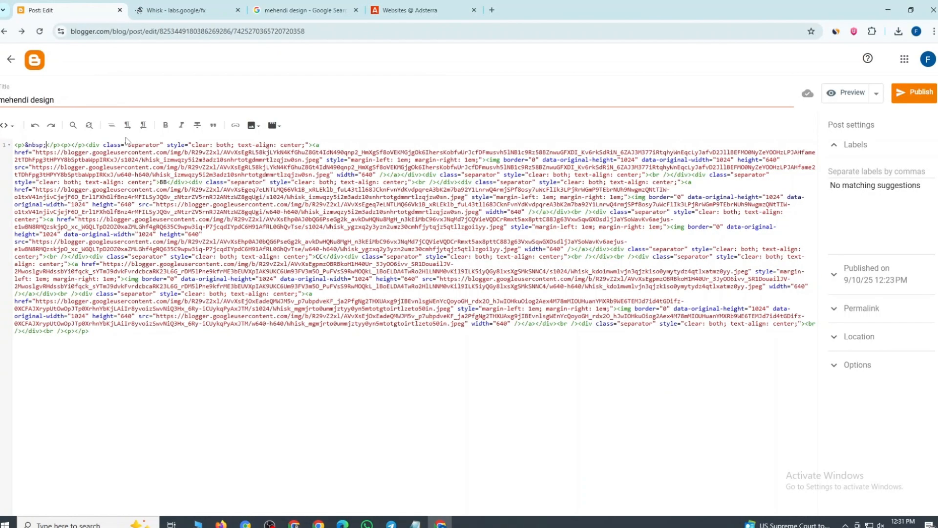
right_click(46, 145)
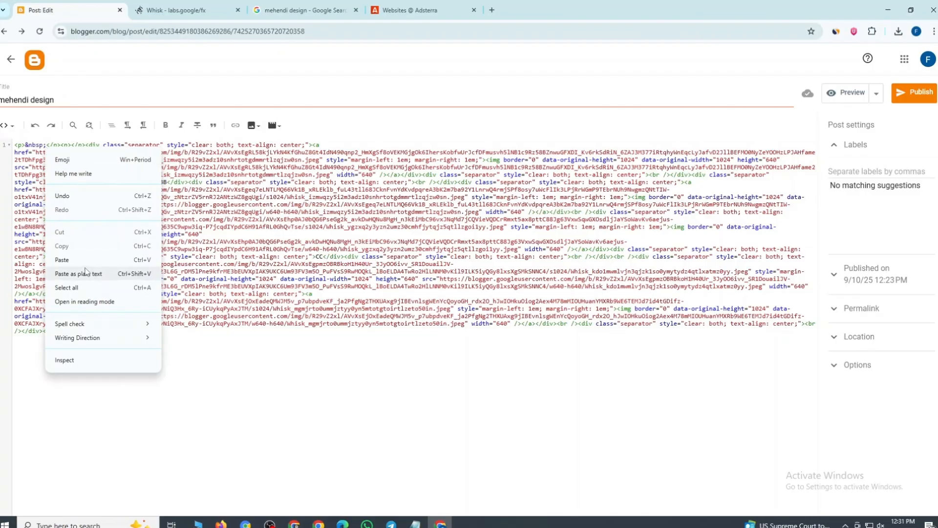
click(62, 260)
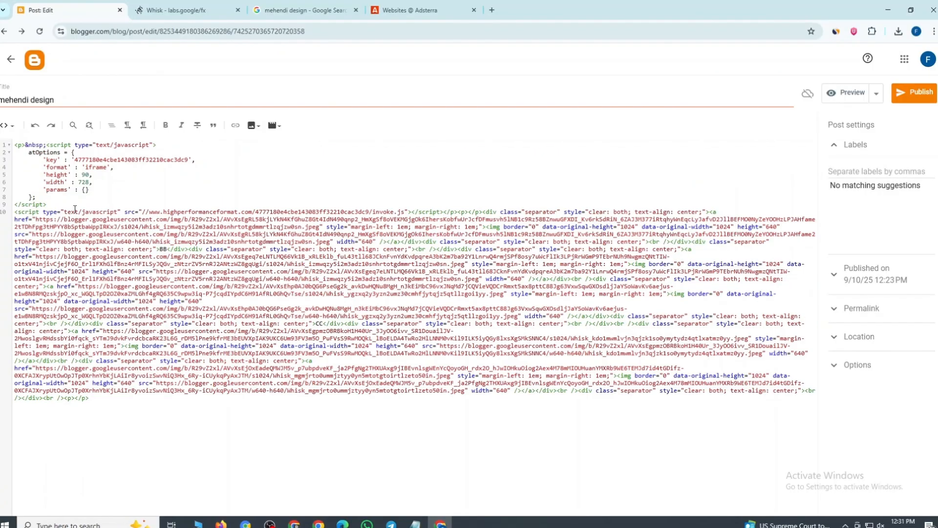
Find the "BB" marker in the post's HTML and replace it with the copied banner ad code
click(73, 126)
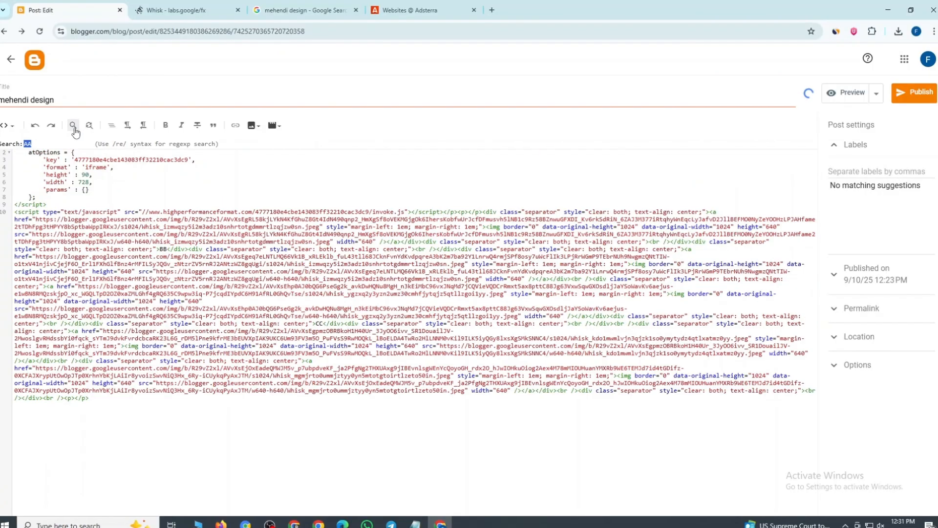
text(BB)
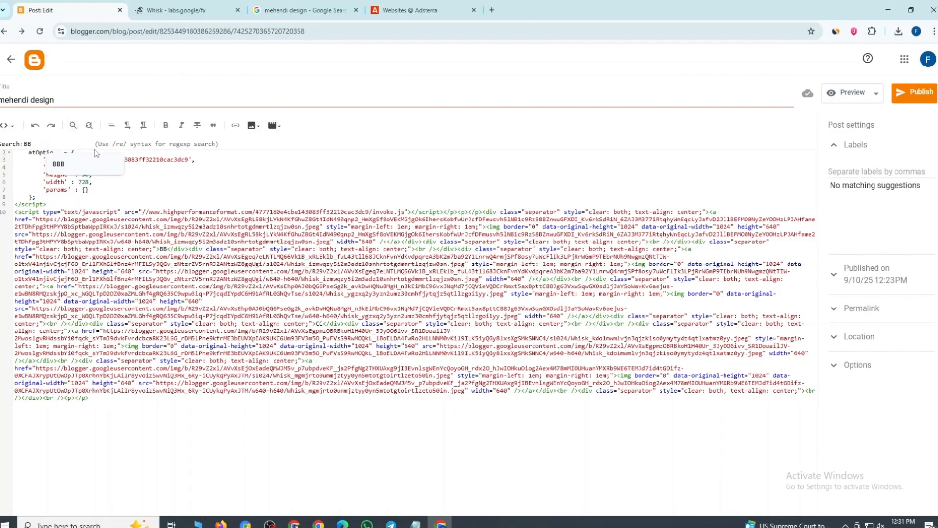
text(B)
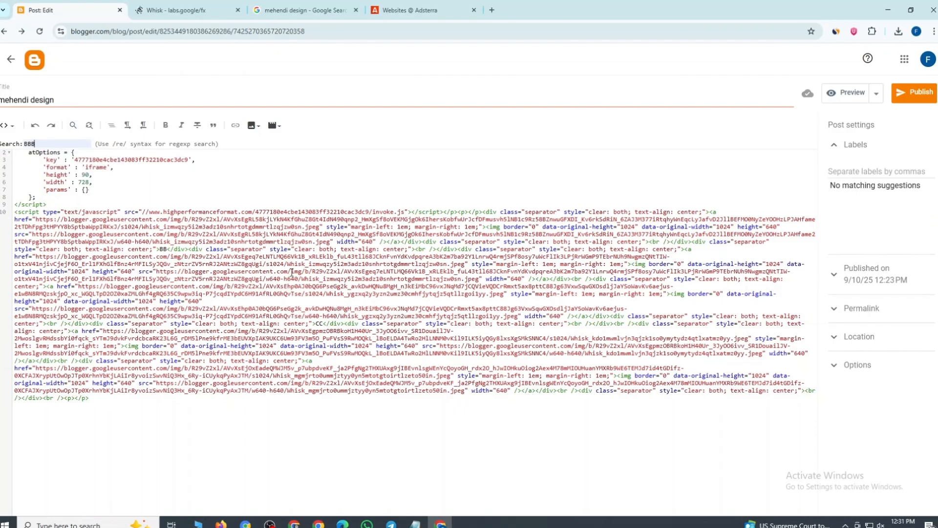
key(BackSpace)
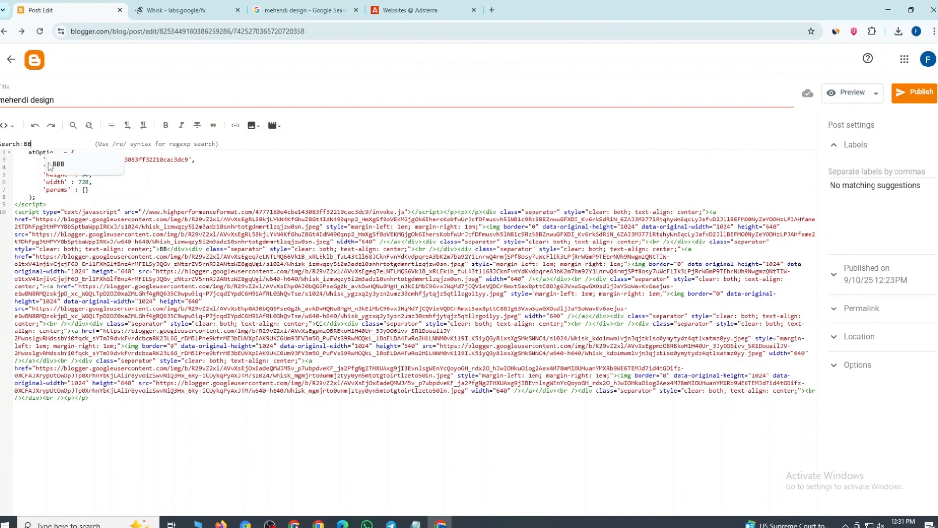
key(Return)
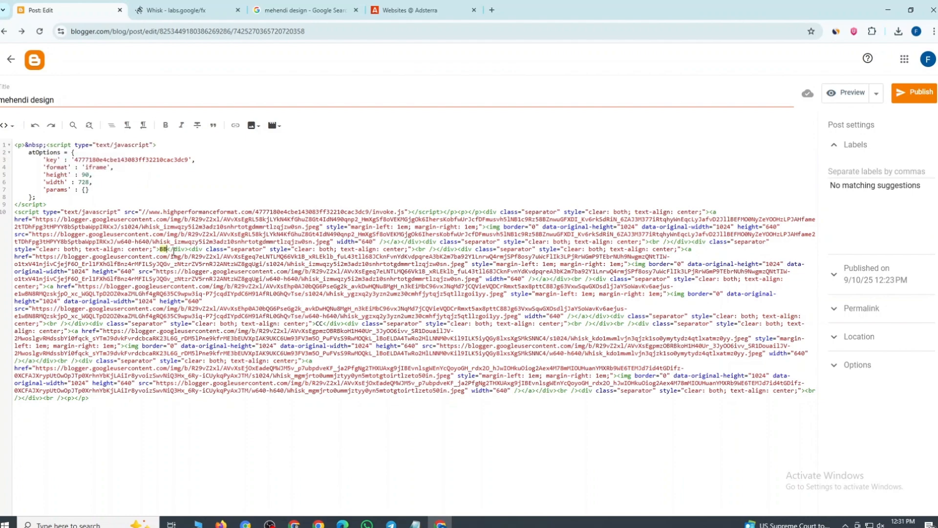
key(BackSpace)
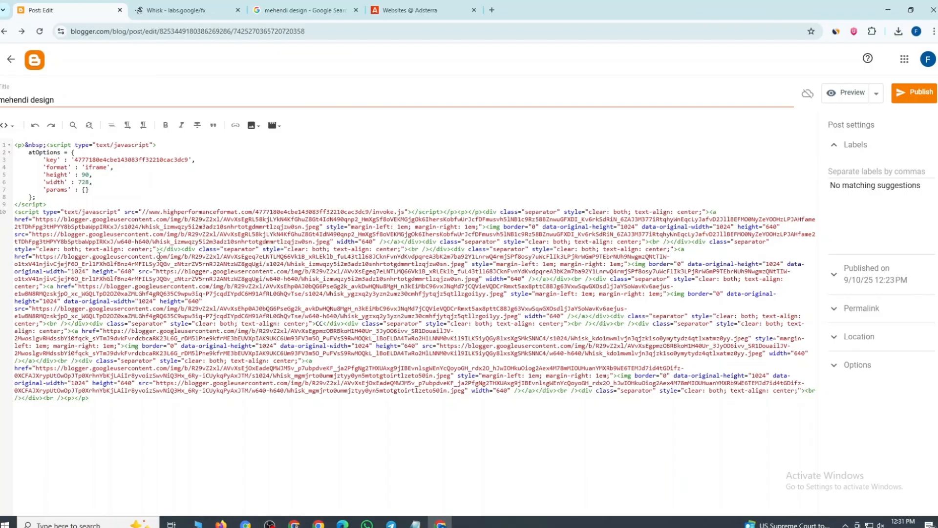
right_click(159, 250)
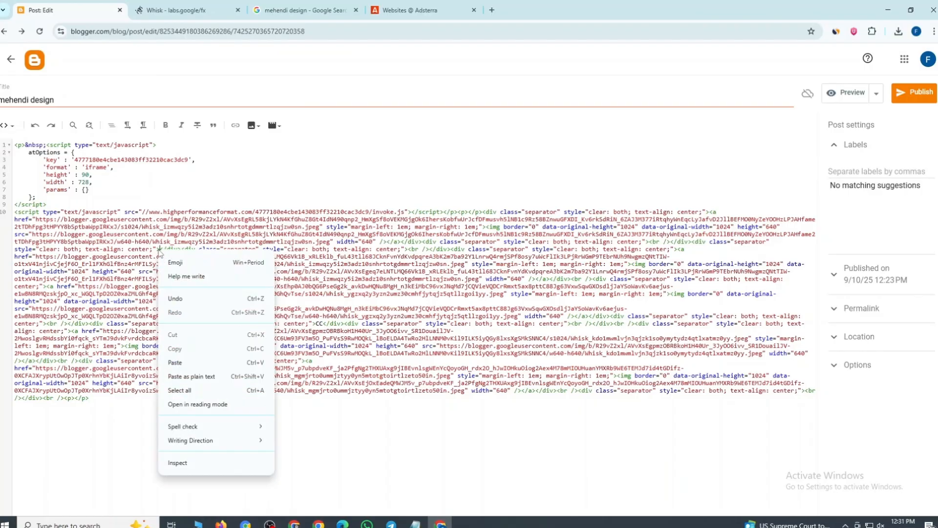
click(183, 362)
Search the post's HTML for the "CC" marker and paste the banner ad code in its place
click(73, 126)
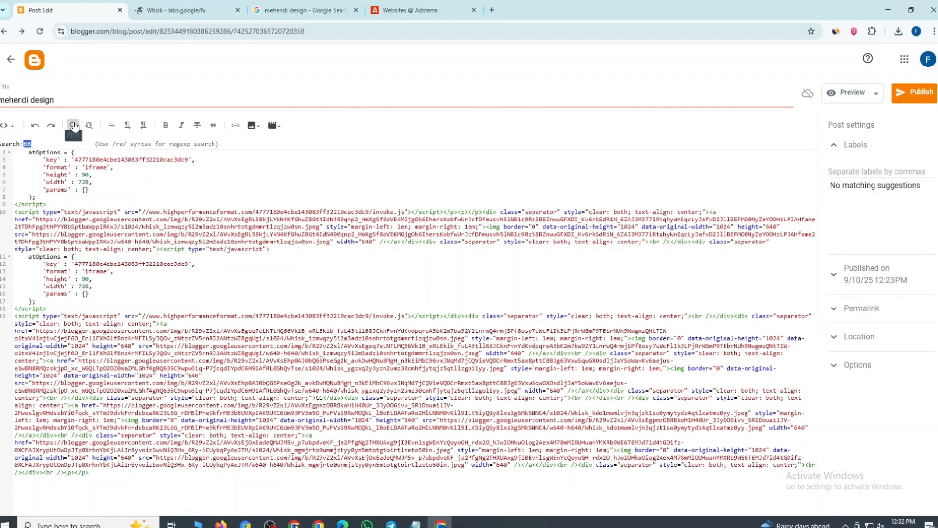
text(C)
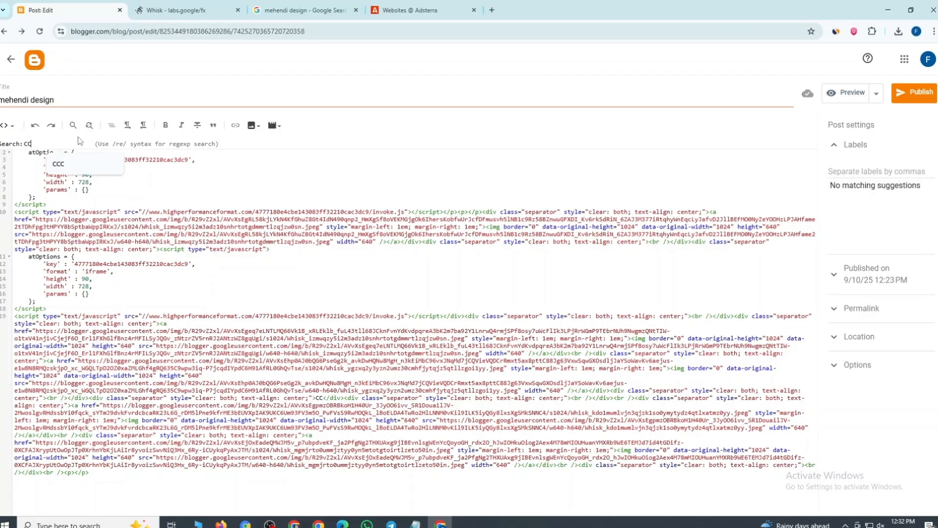
text(C)
key(Return)
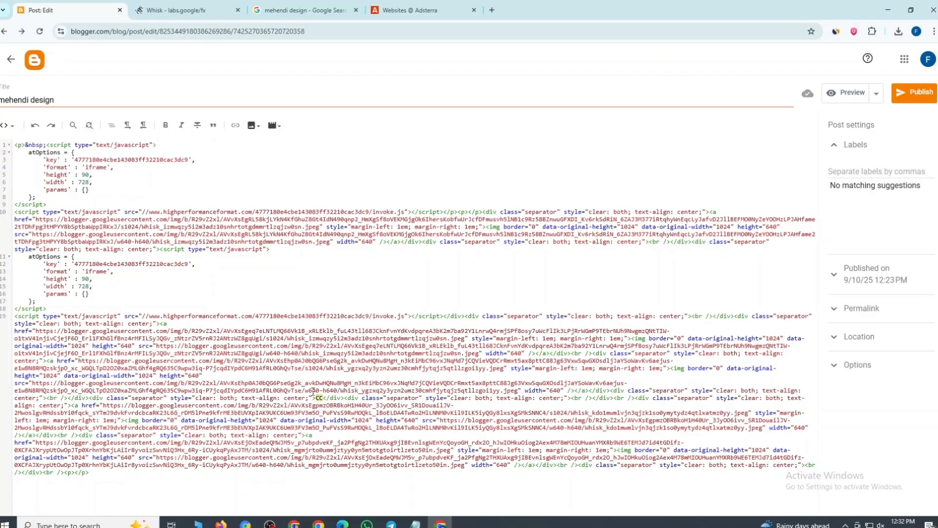
key(BackSpace)
key(BackSpace)
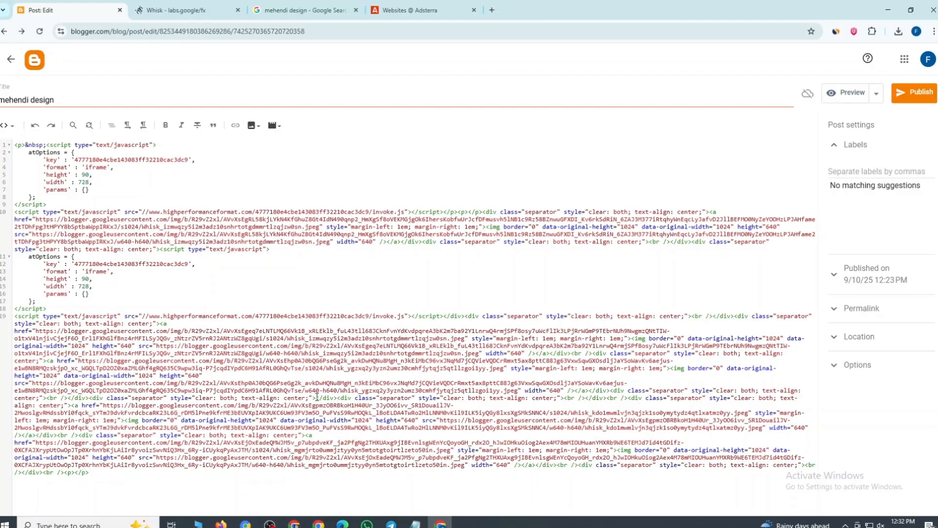
right_click(317, 396)
click(350, 284)
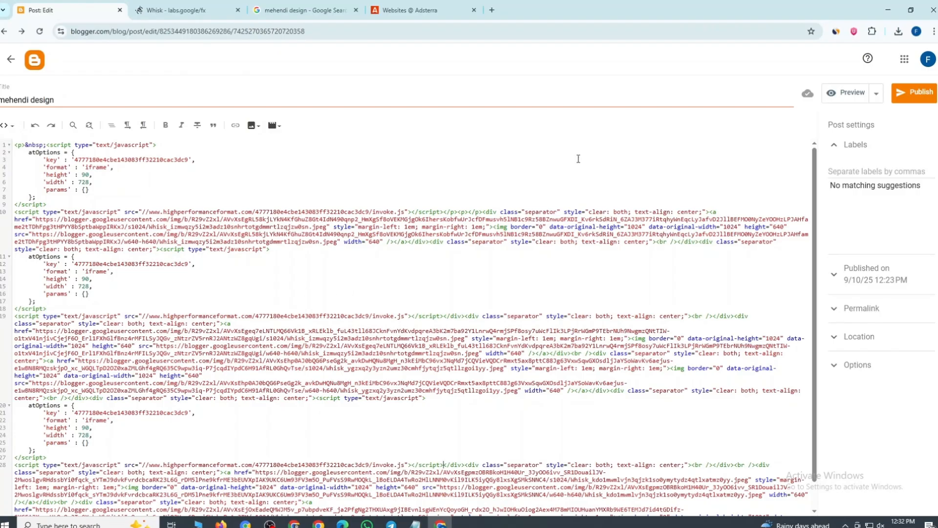
Preview the post and examine the ad spaces between the mehendi images, glancing back at the Adsterra banner code
click(851, 92)
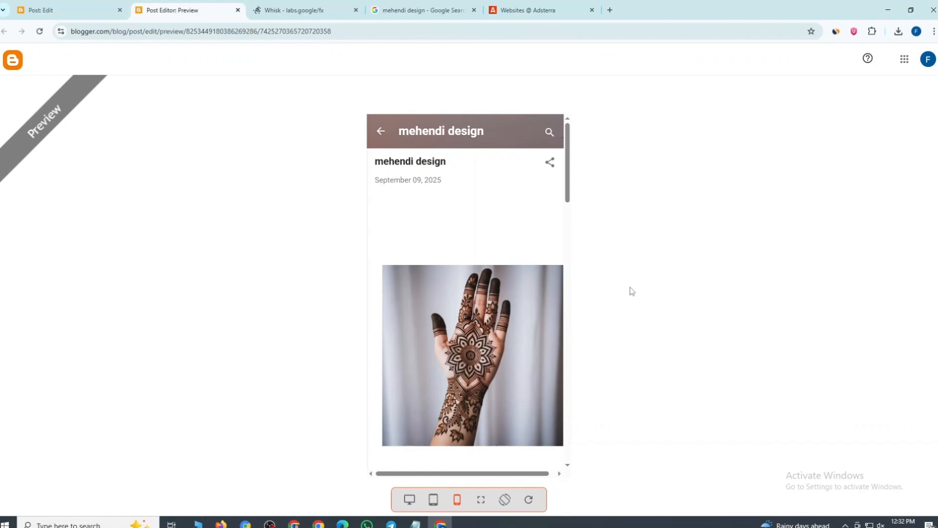
scroll(493, 327, down, 4)
scroll(494, 327, up, 5)
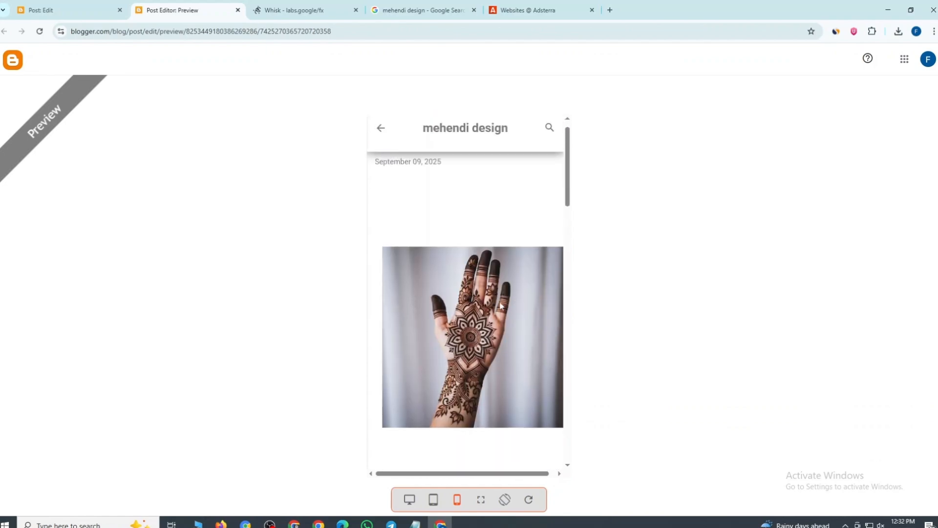
scroll(497, 315, down, 4)
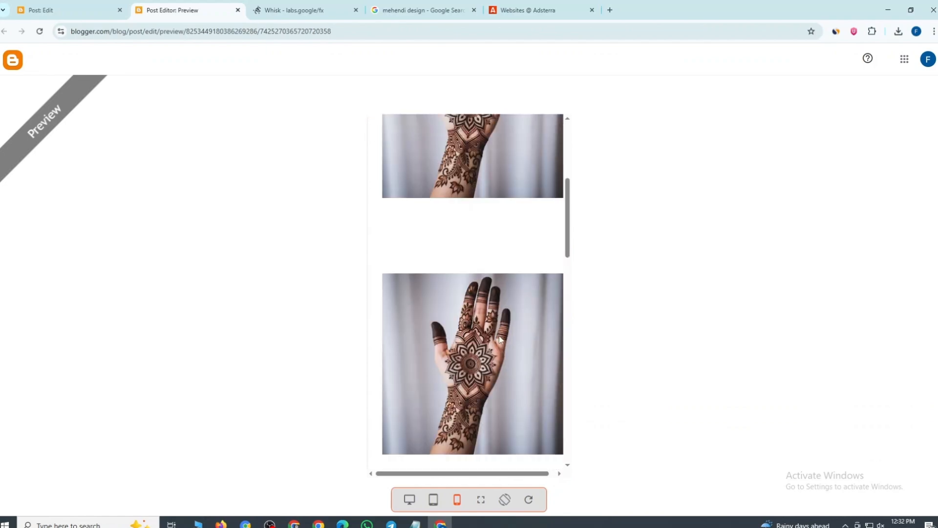
scroll(489, 292, down, 5)
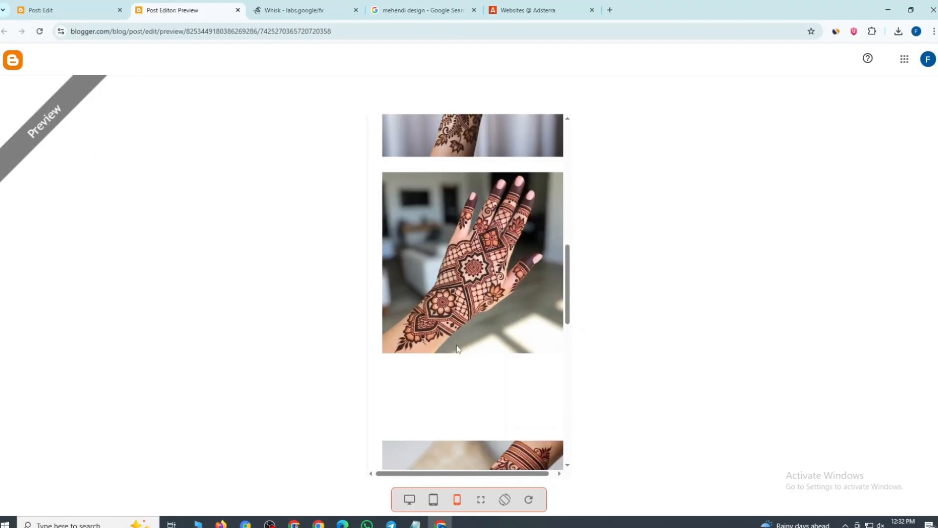
scroll(458, 348, up, 1)
scroll(471, 334, up, 10)
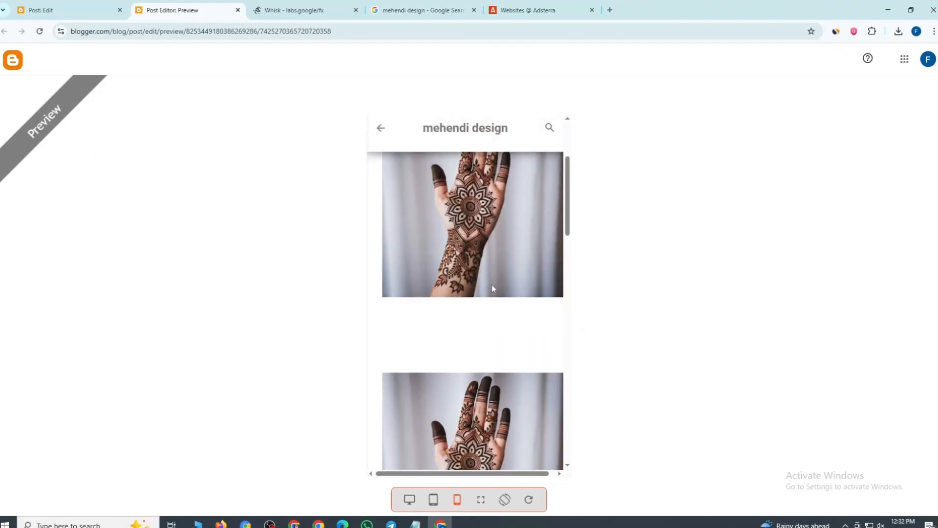
click(534, 12)
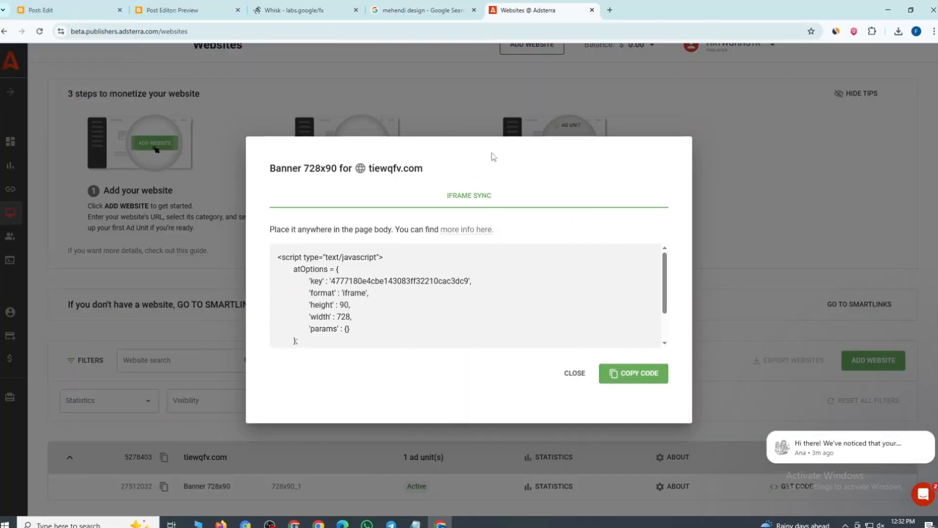
key(ctrl+2)
Return to the post editor, publish the mehendi design post and confirm the publication
click(68, 10)
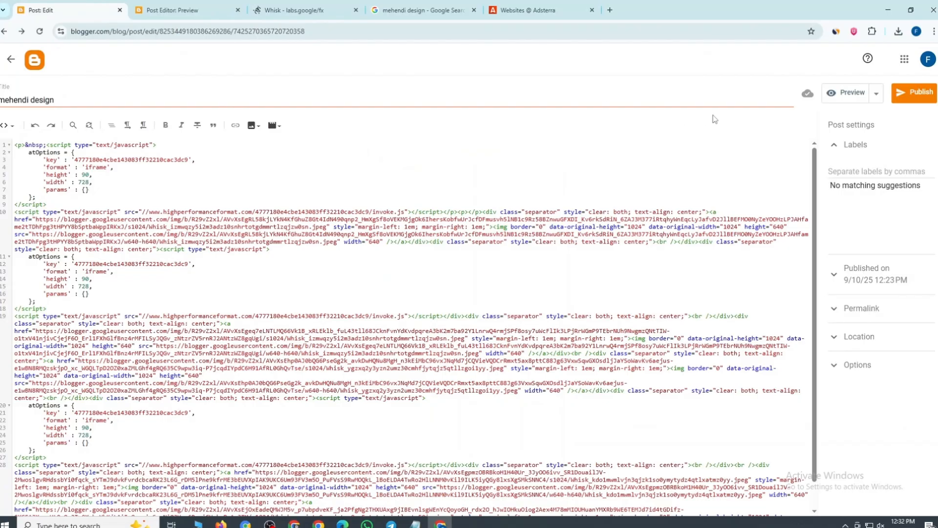
click(917, 94)
click(508, 303)
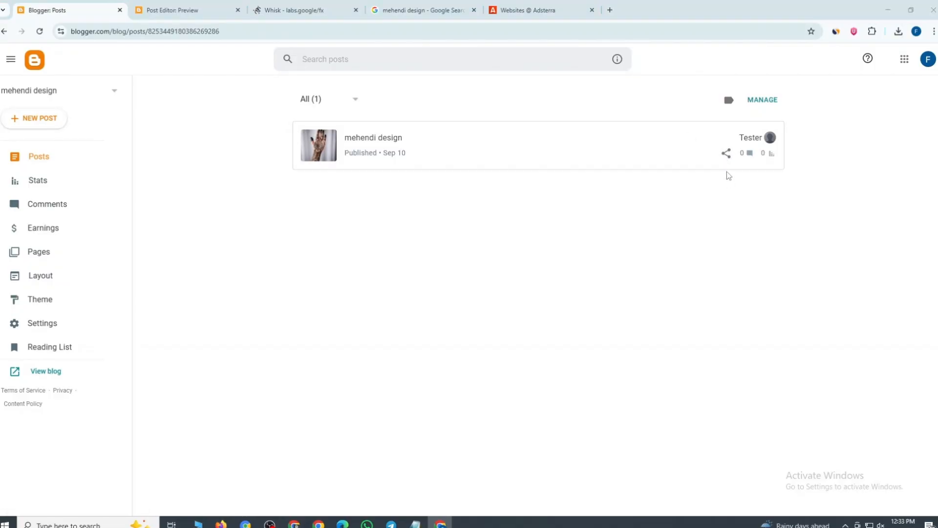
Copy the published post's share link and open it in a separate Chrome profile window to view the live page
click(726, 155)
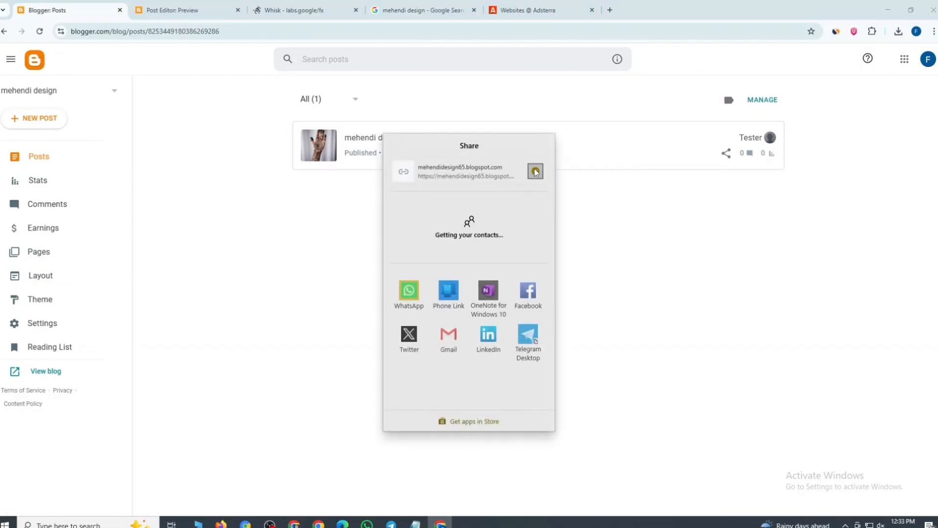
click(318, 524)
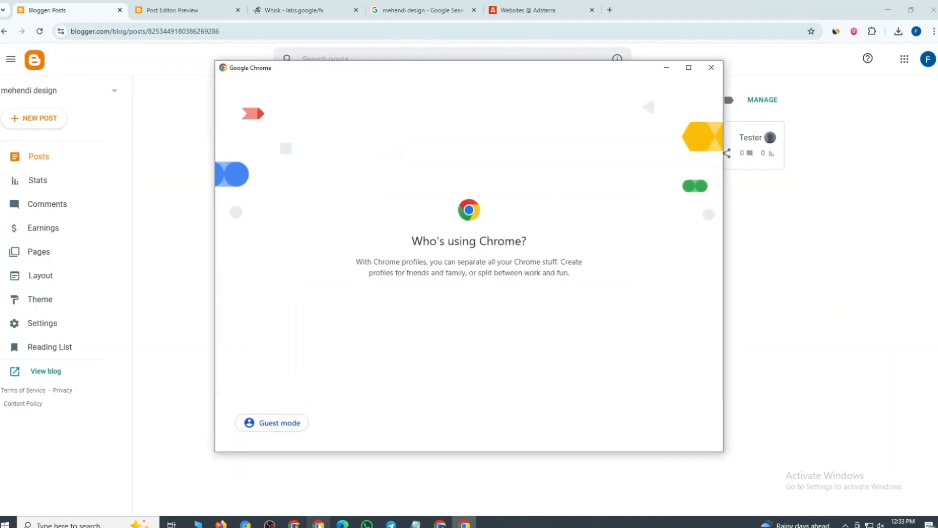
right_click(80, 29)
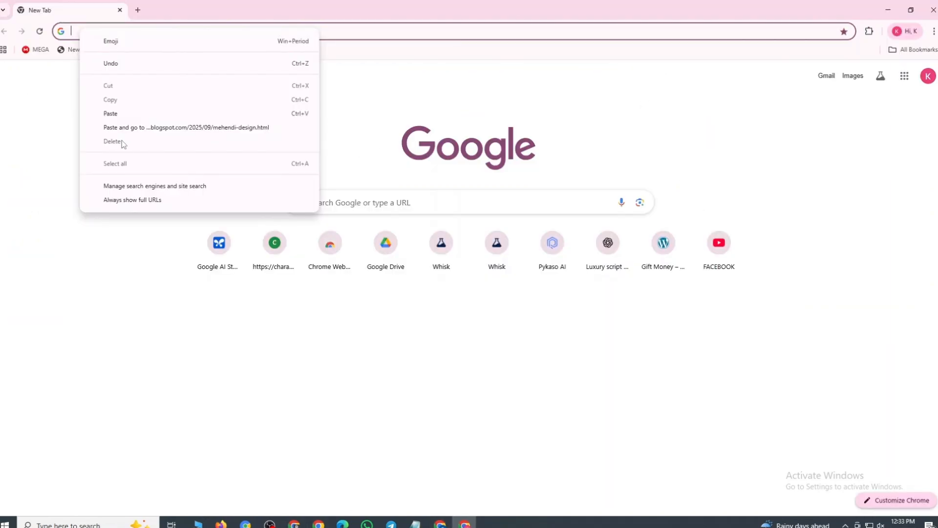
click(130, 111)
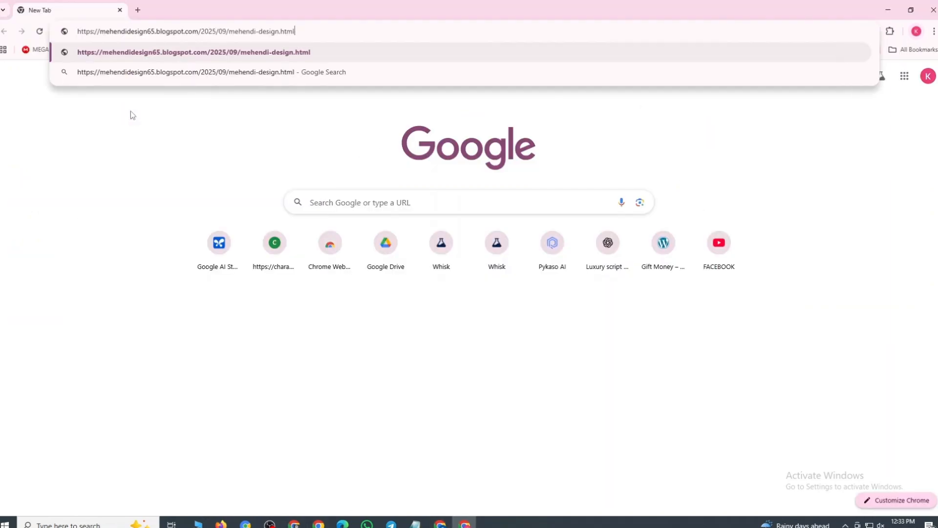
key(Return)
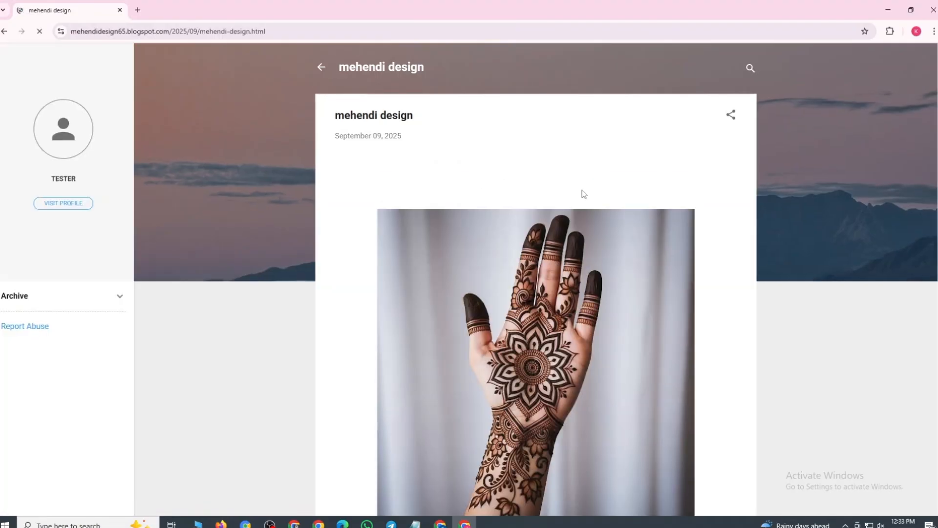
Examine the ad banners between the mehendi images on the live post page, then close that browser window
scroll(584, 194, down, 9)
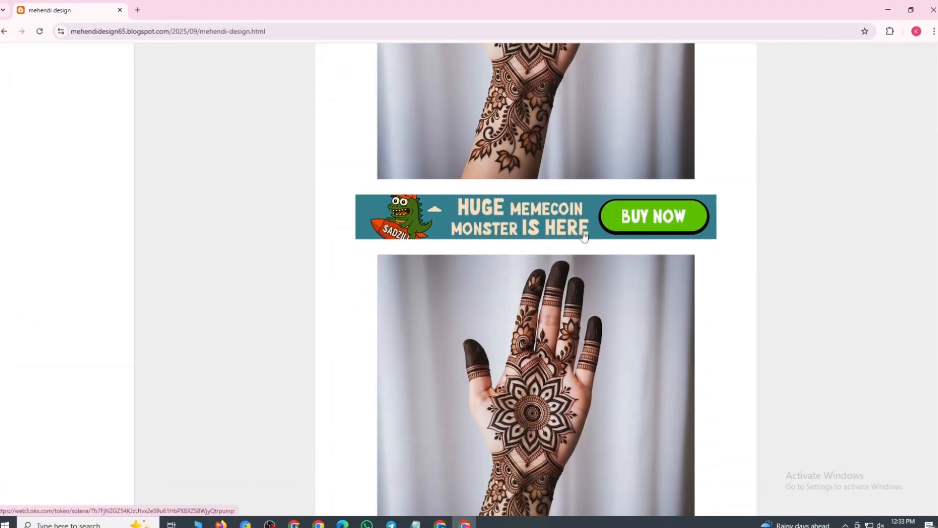
scroll(584, 237, down, 10)
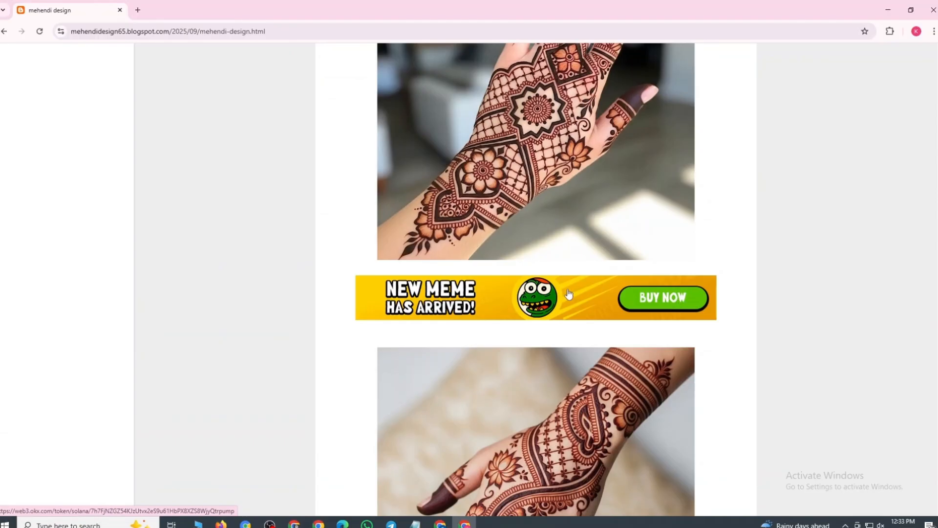
scroll(567, 294, up, 6)
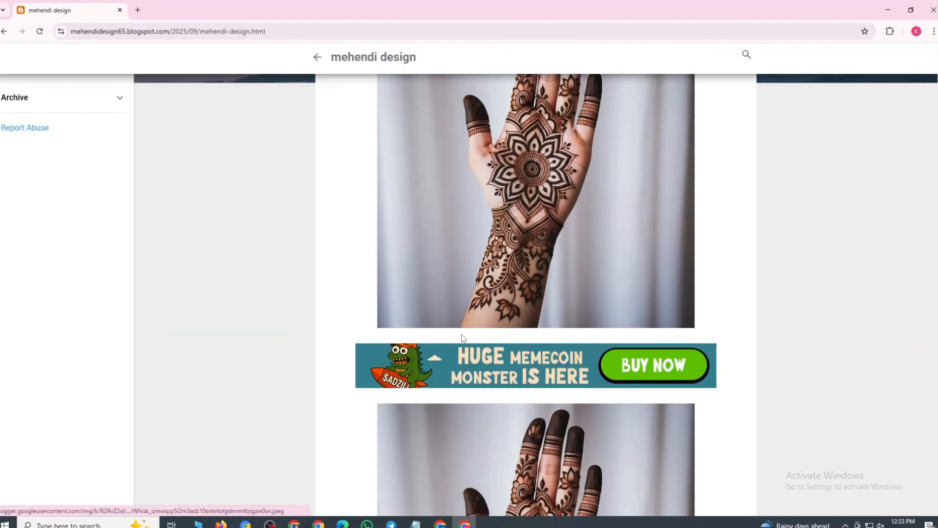
scroll(584, 366, down, 12)
scroll(585, 362, up, 8)
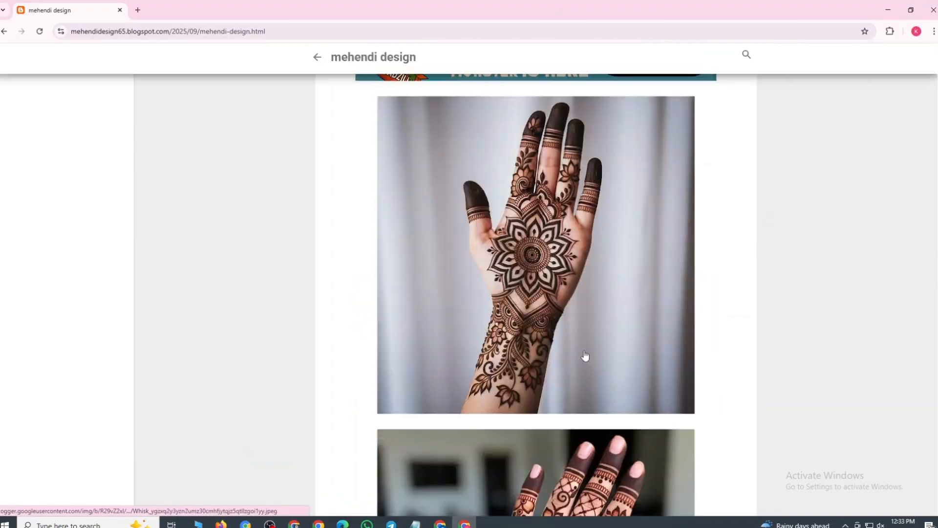
scroll(585, 356, up, 6)
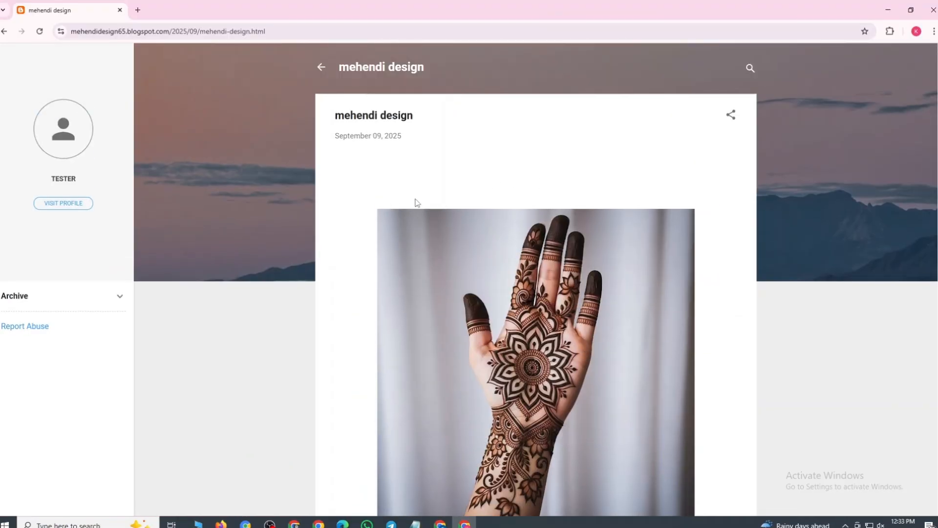
scroll(388, 182, down, 6)
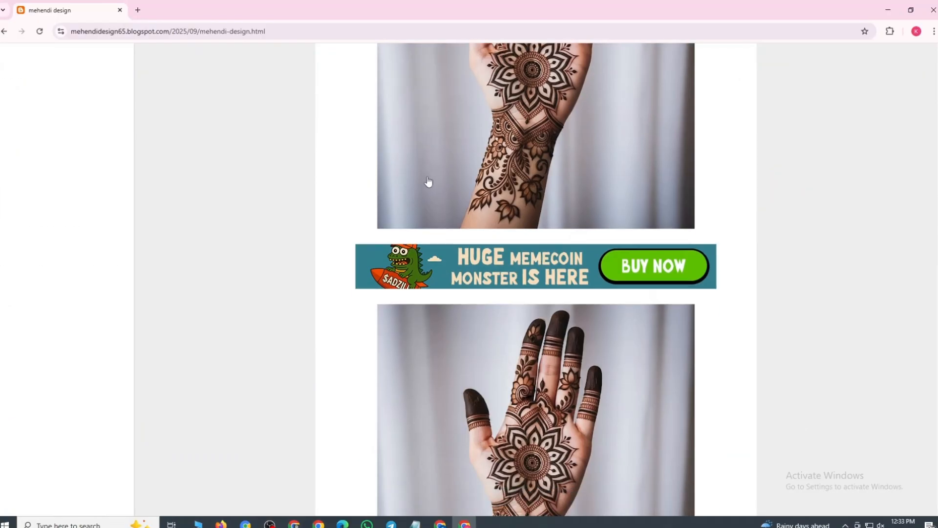
scroll(570, 292, down, 14)
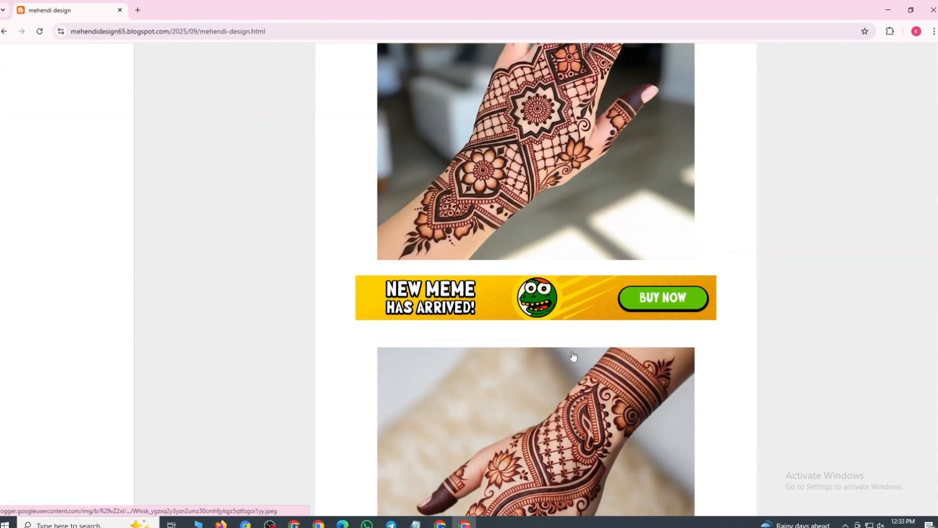
scroll(656, 285, down, 6)
scroll(480, 262, up, 7)
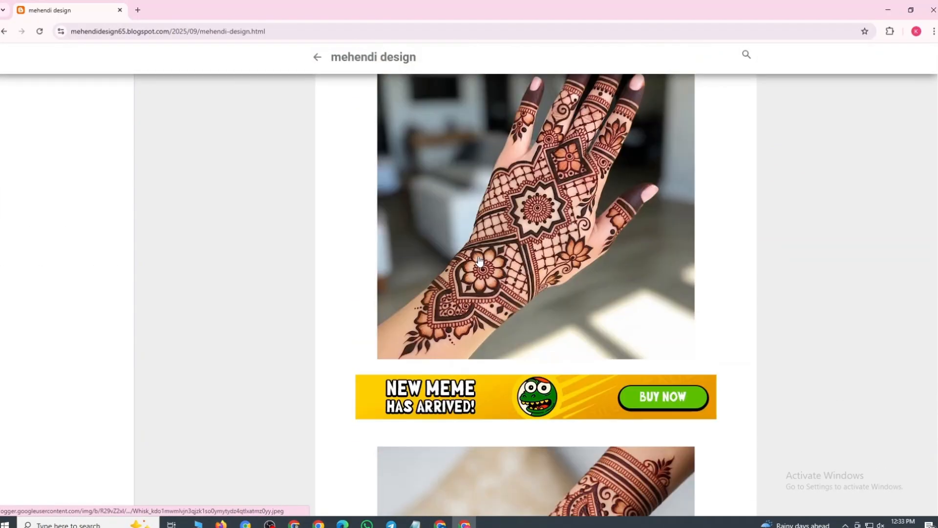
scroll(539, 255, up, 3)
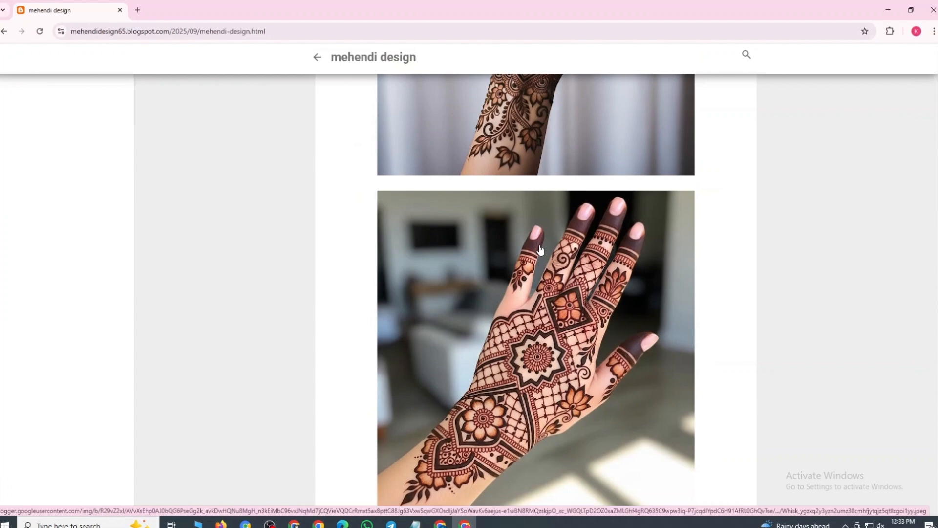
scroll(540, 250, down, 6)
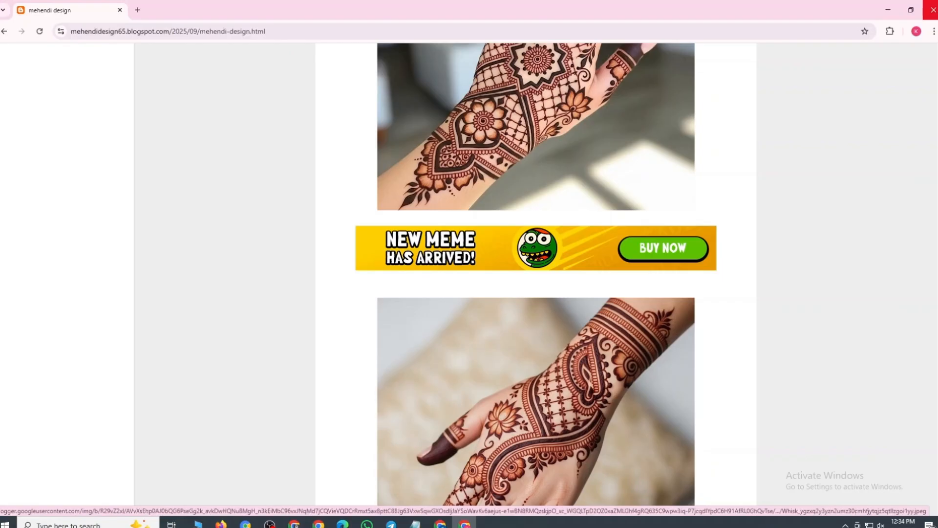
click(932, 10)
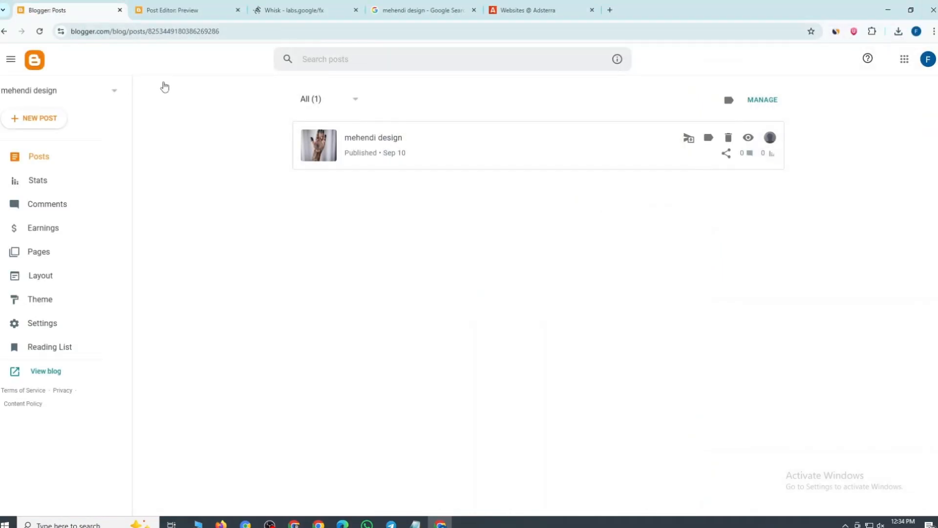
In Adsterra, close the banner code and create a Social Bar ad unit for tiewqfv.com, acknowledging the review notice
click(523, 11)
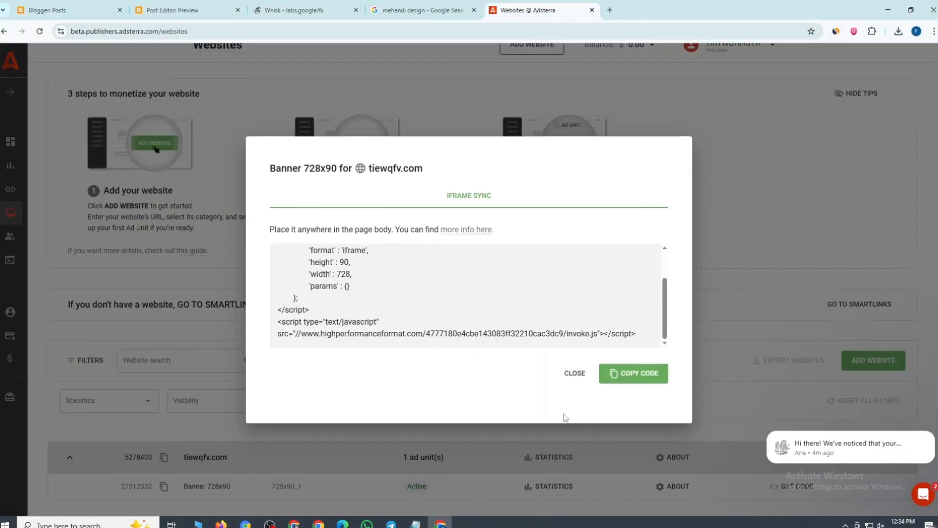
click(574, 373)
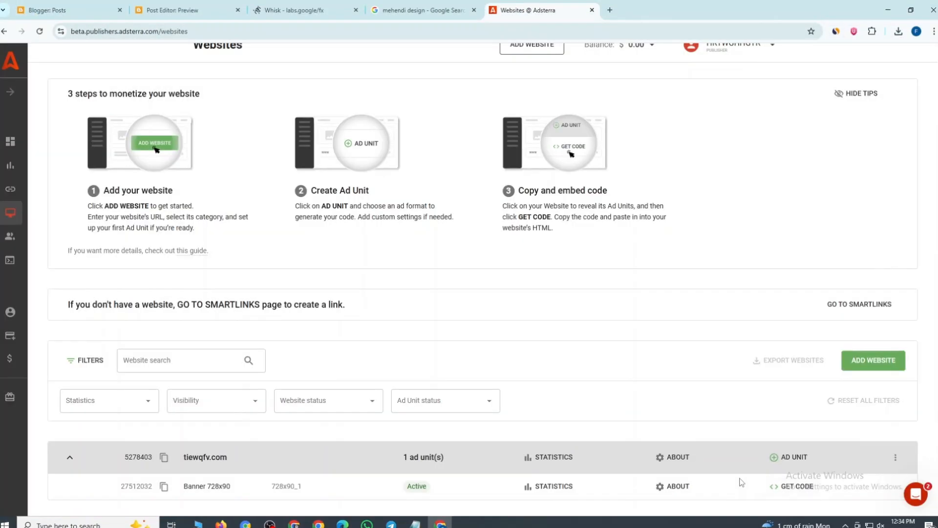
click(794, 458)
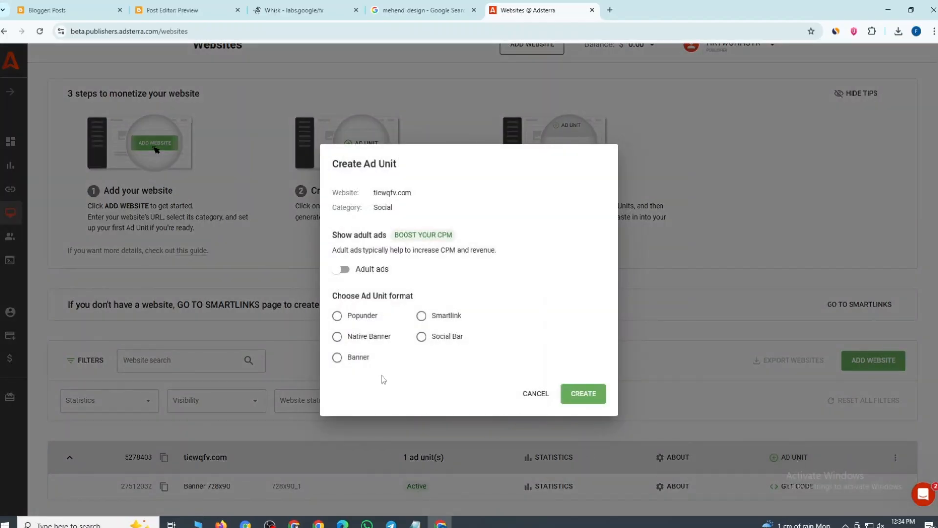
click(425, 338)
click(600, 395)
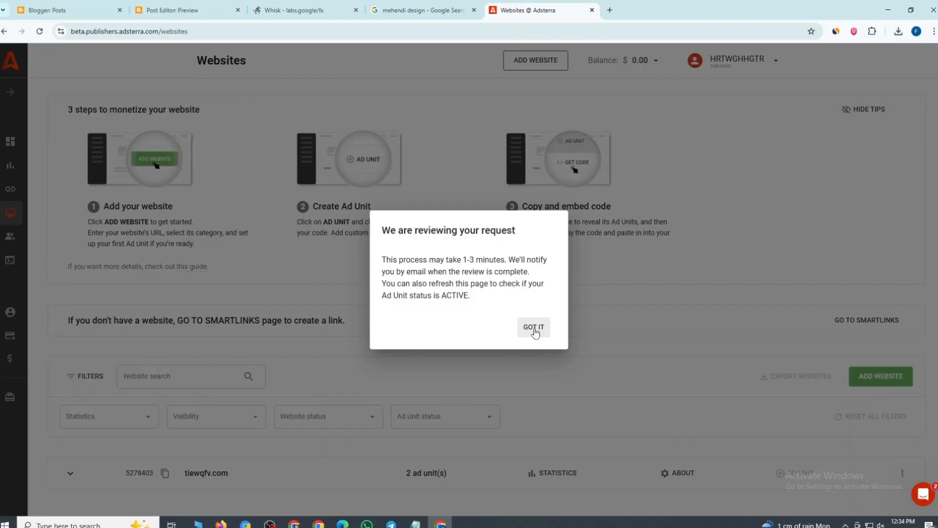
click(534, 329)
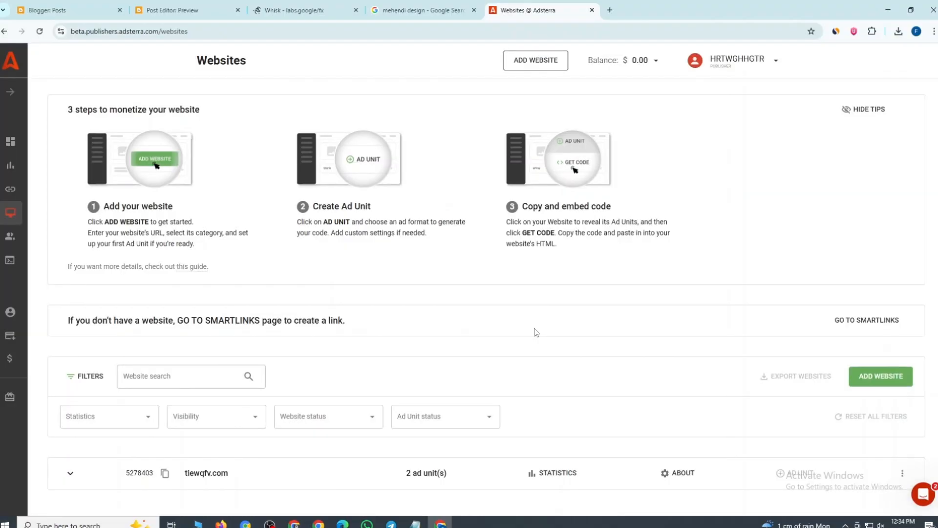
Reload the Adsterra websites page, expand the ad units of tiewqfv.com and copy the Social Bar code
click(40, 32)
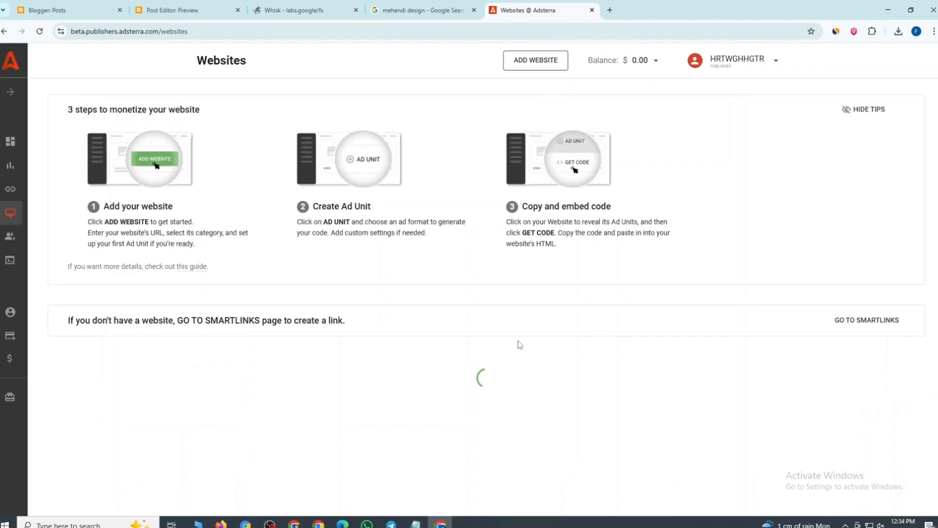
click(220, 472)
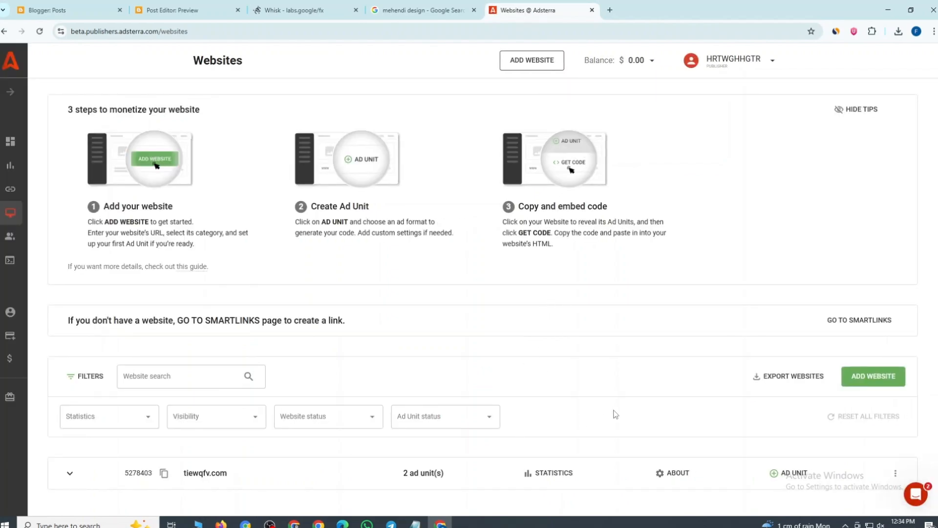
scroll(574, 404, down, 1)
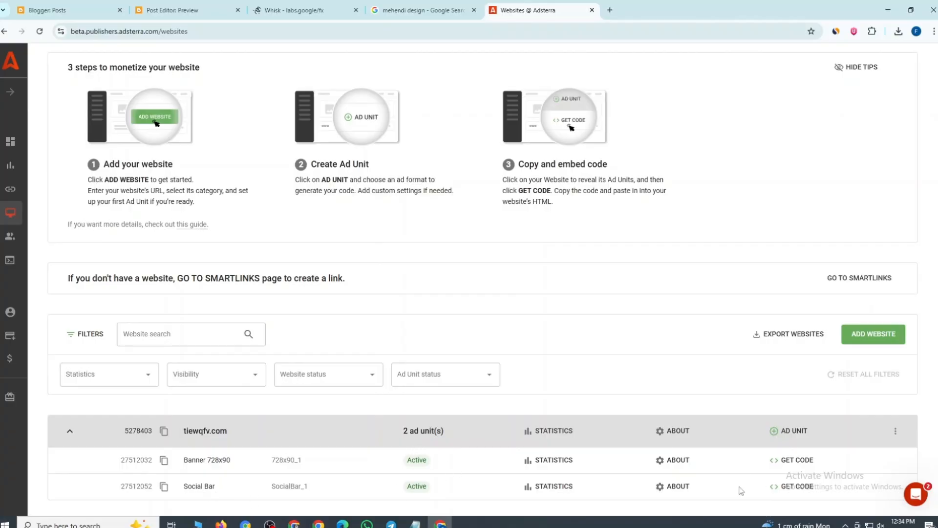
click(794, 490)
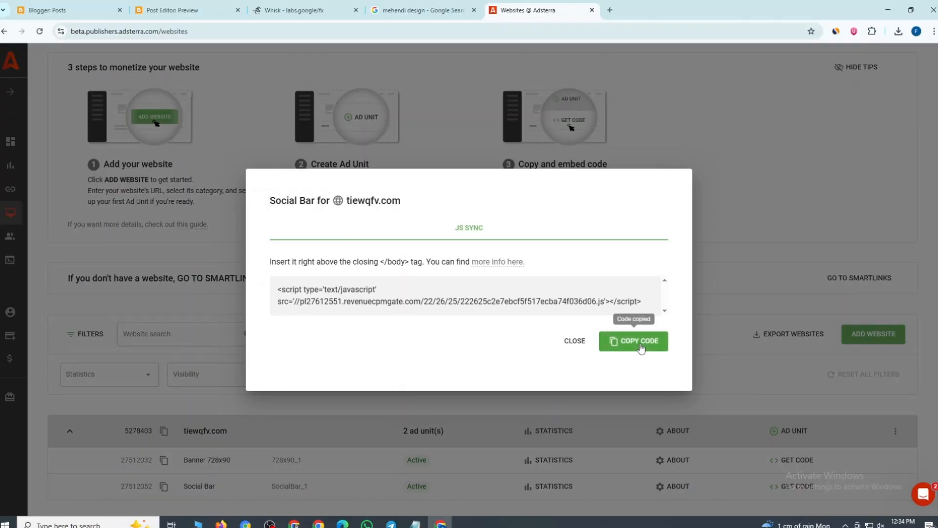
Switch to Blogger and open the HTML of the mehendi design blog's theme for editing
click(77, 4)
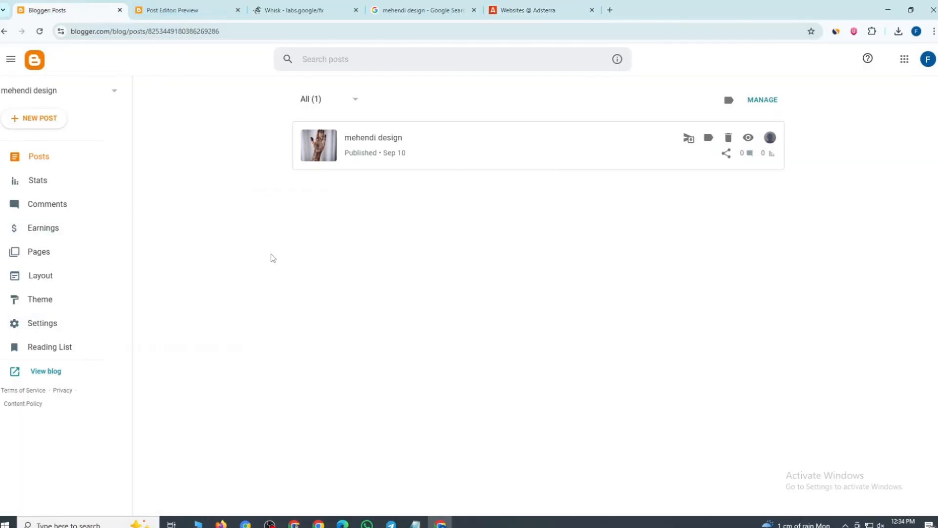
click(49, 307)
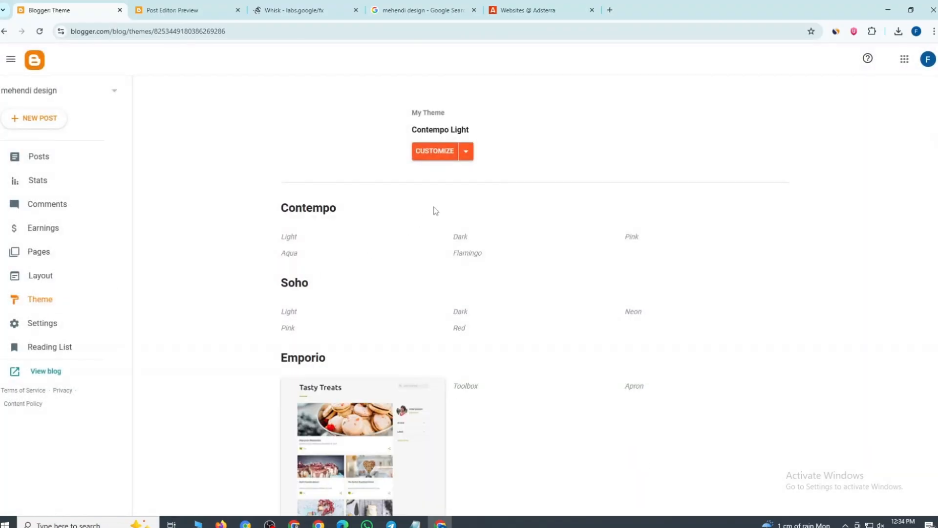
click(467, 153)
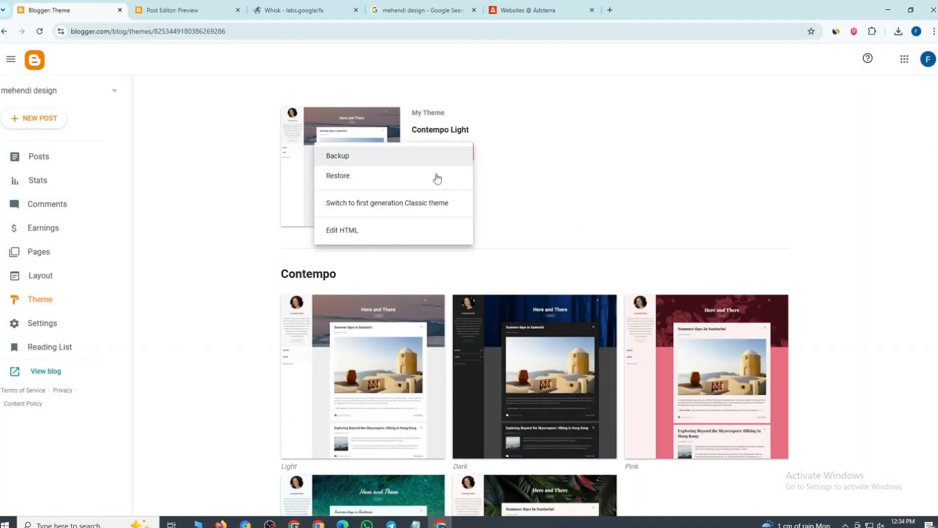
click(342, 231)
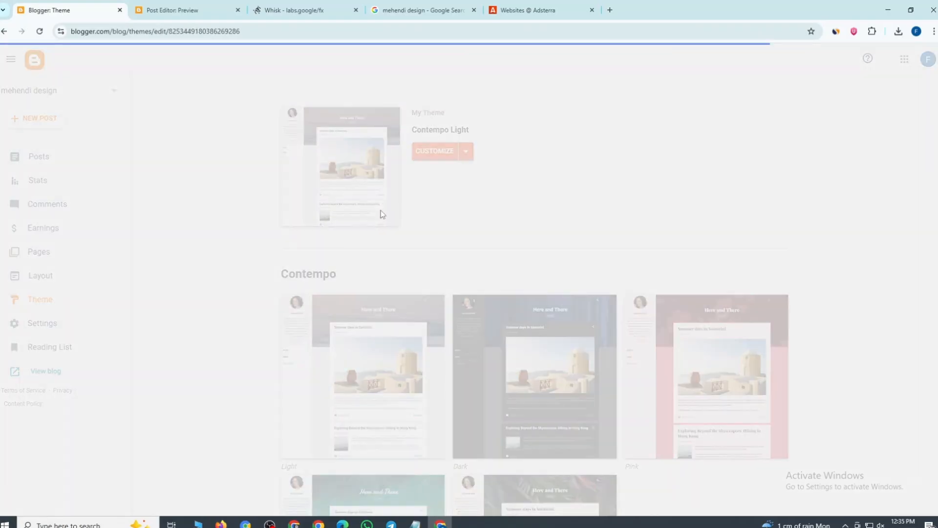
Paste the Social Bar script on a new line between the closing body and html tags, save the theme and leave the code editor
scroll(903, 190, down, 5)
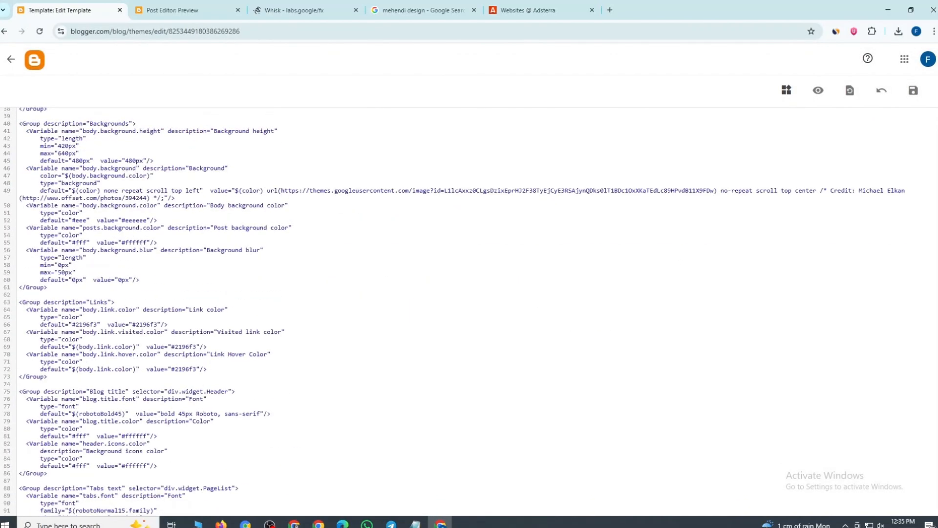
scroll(478, 311, down, 20)
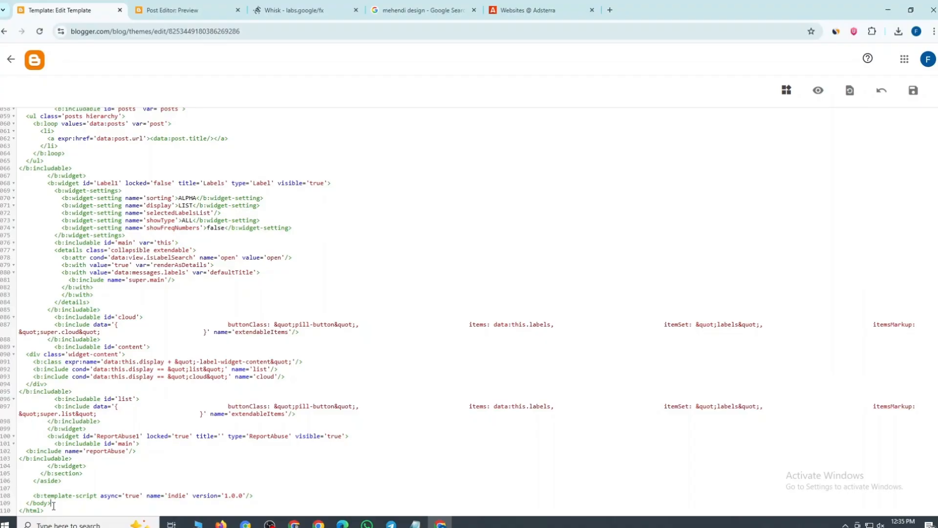
key(Return)
scroll(166, 419, down, 1)
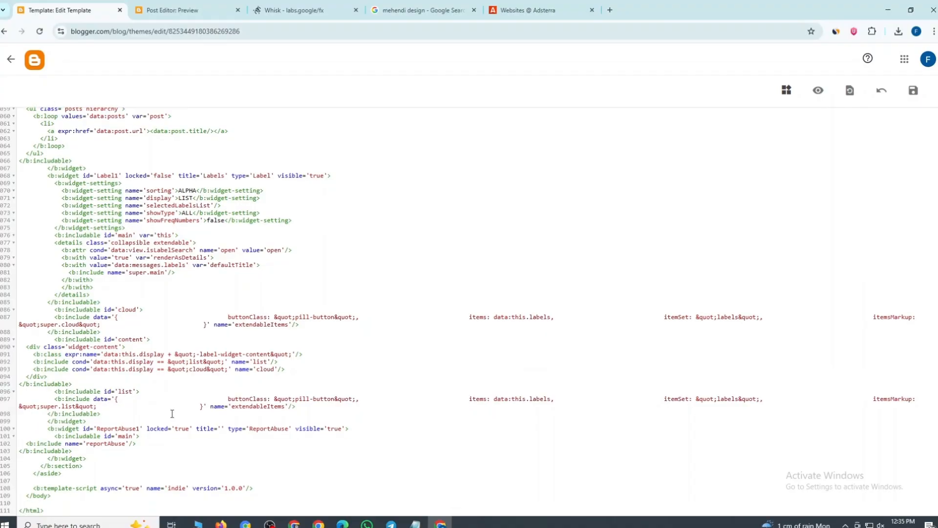
right_click(28, 503)
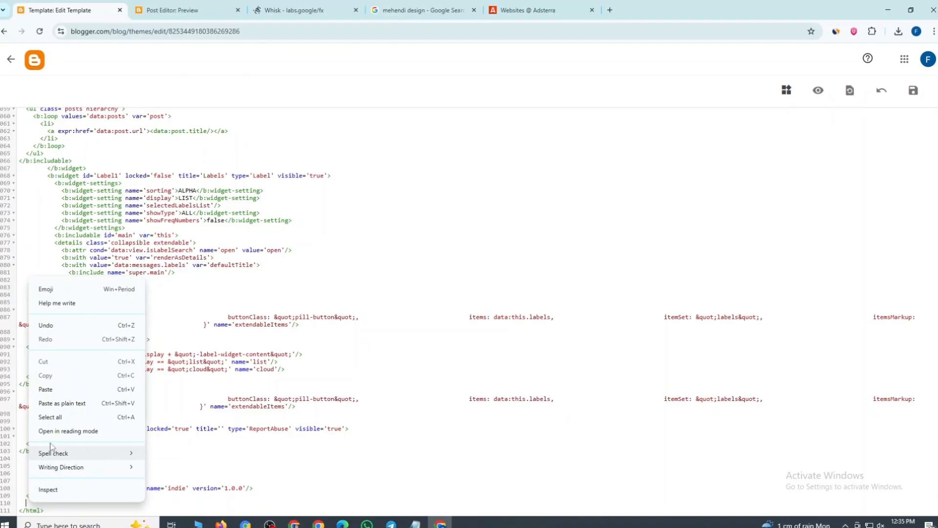
click(60, 388)
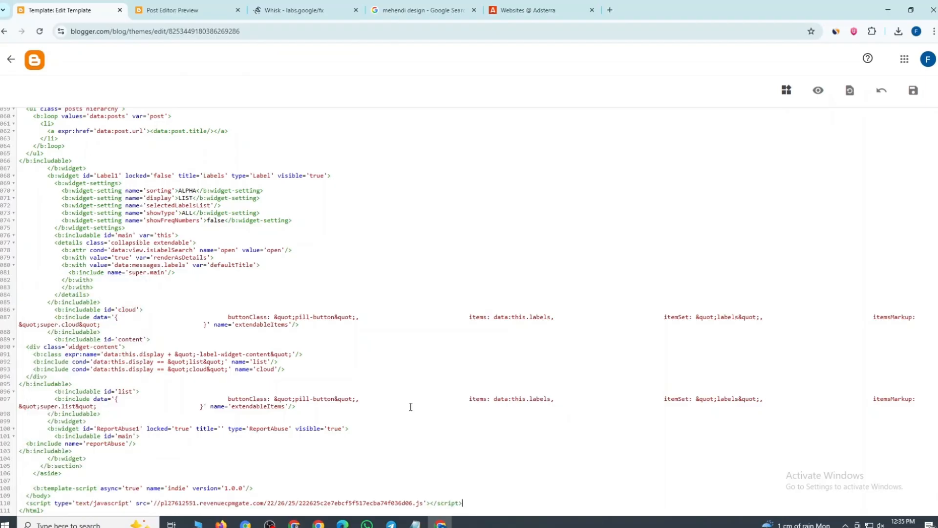
click(914, 93)
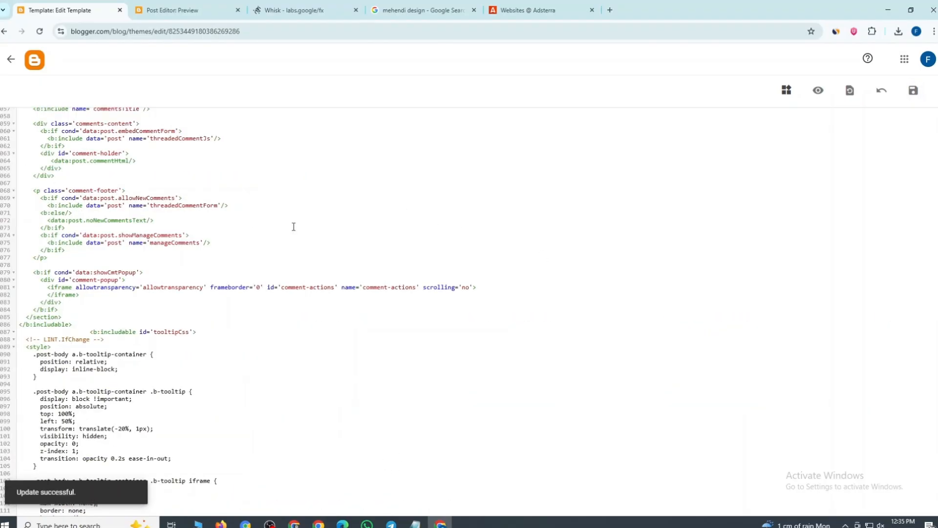
click(8, 61)
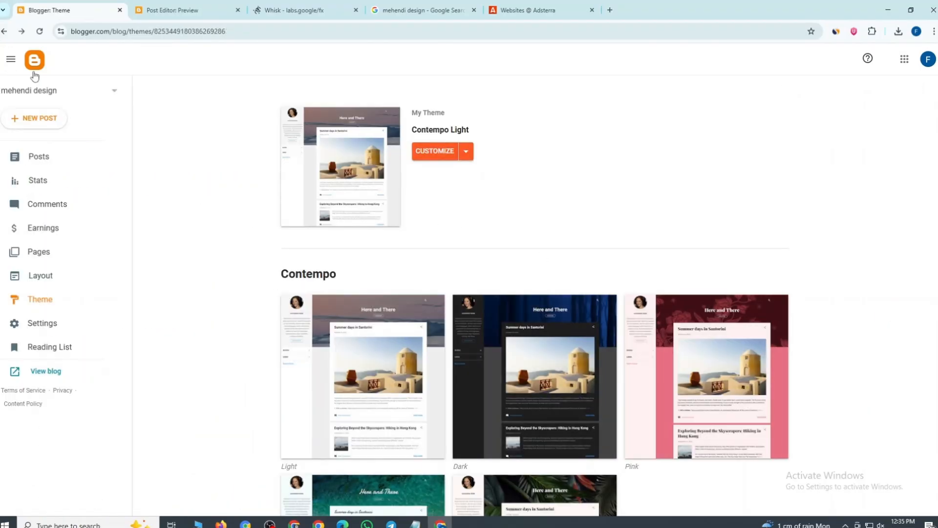
Open the blog's posts list and copy the share link of the published mehendi design post
click(38, 164)
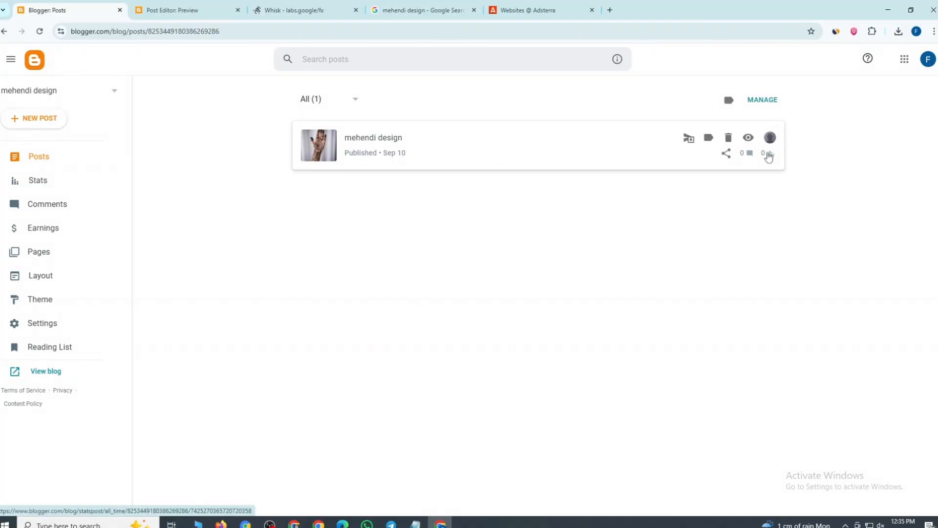
click(727, 154)
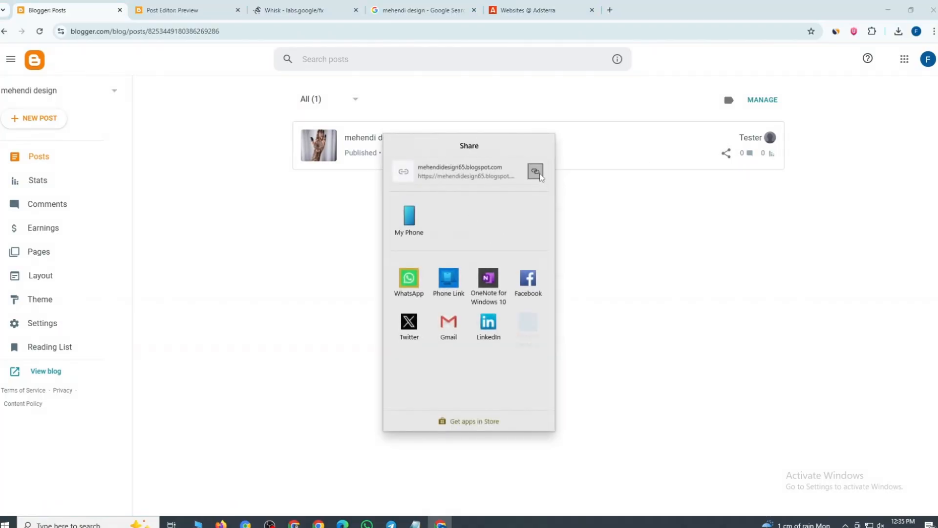
click(538, 173)
Open Chrome under another profile and load the copied mehendi design post link there
click(318, 524)
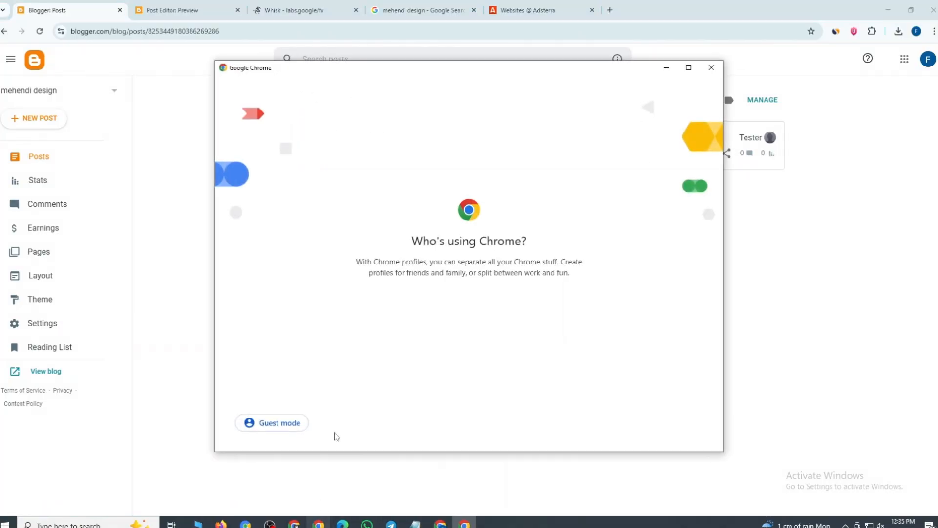
click(597, 238)
right_click(109, 32)
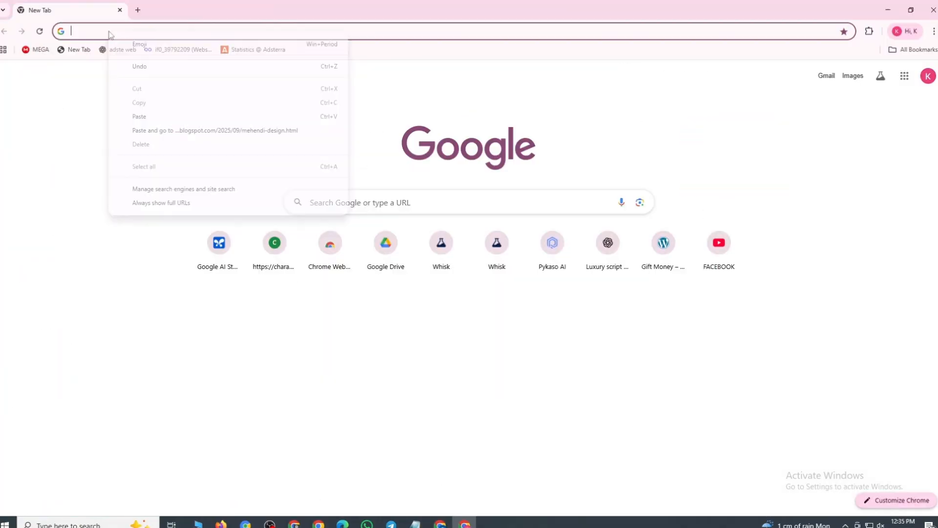
click(140, 117)
key(Return)
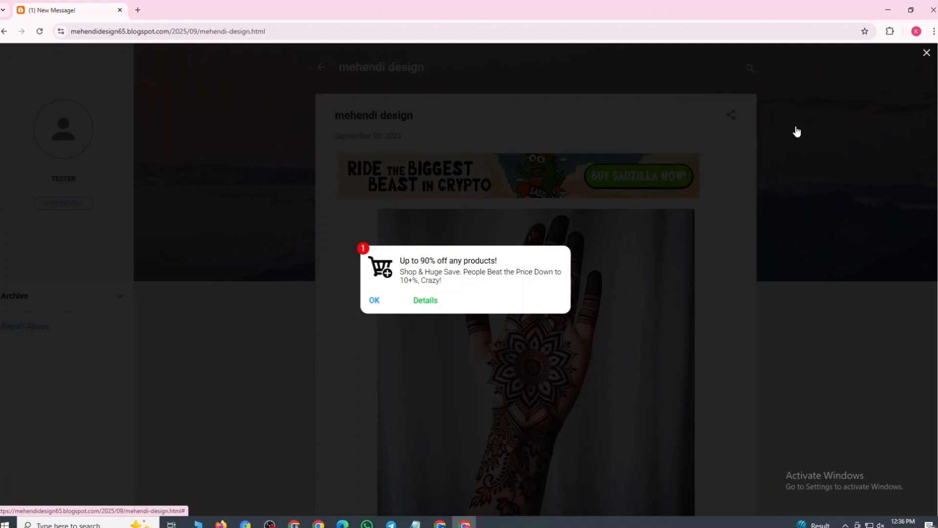
Dismiss the pop-up ad and examine the banner and Social Bar ads along the live mehendi design post
click(927, 53)
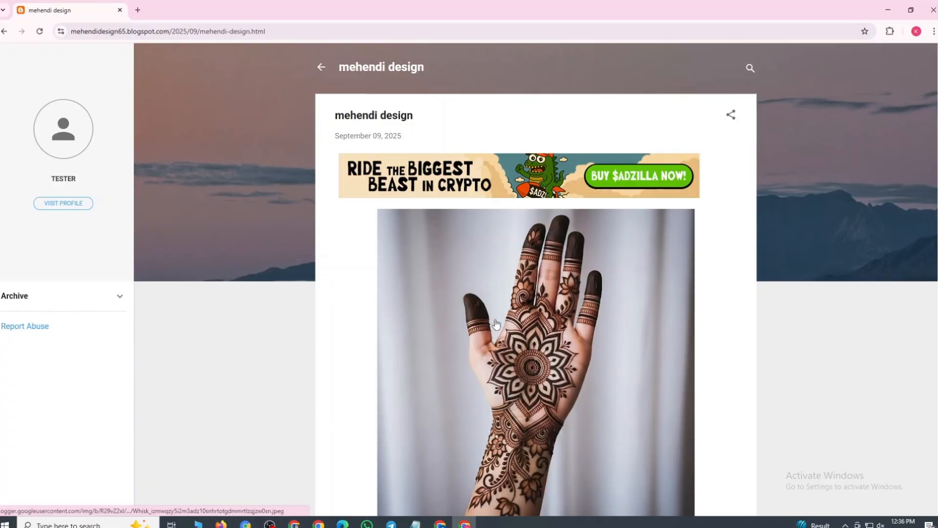
scroll(497, 324, down, 14)
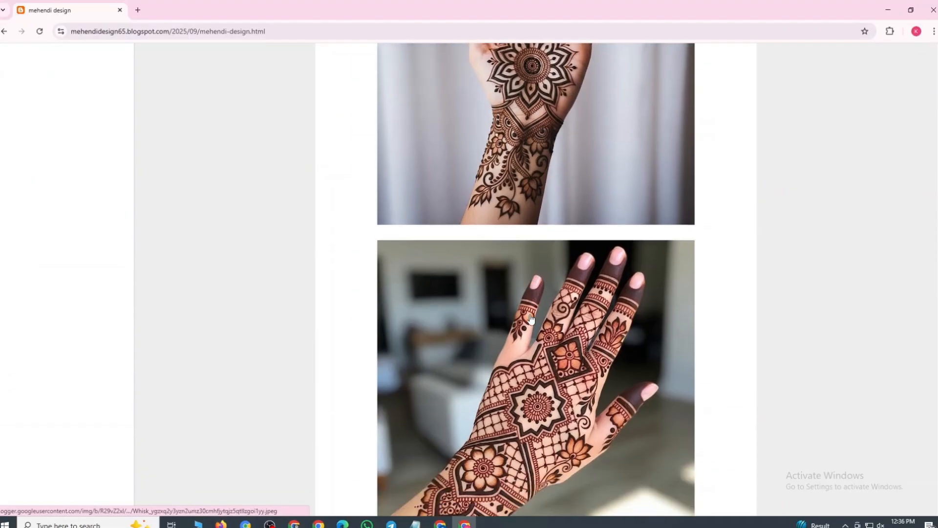
scroll(524, 325, down, 9)
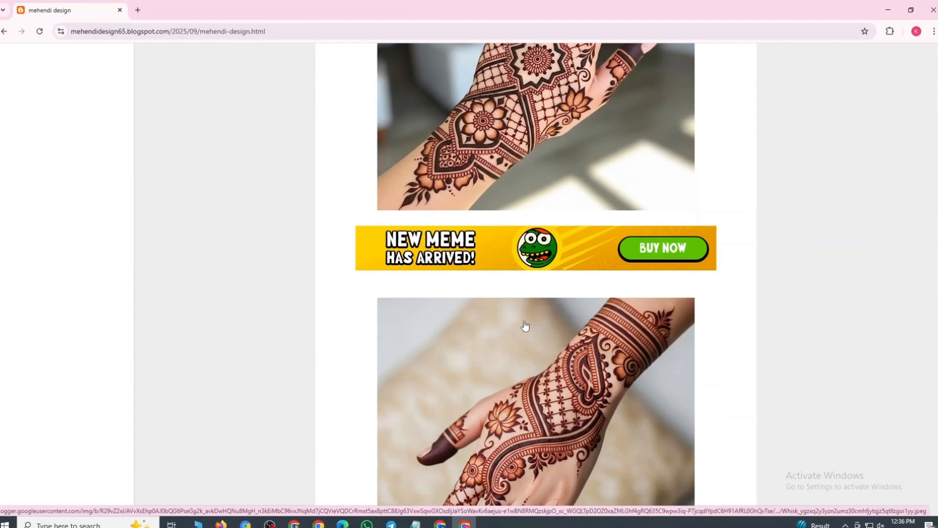
scroll(524, 325, up, 10)
scroll(524, 326, up, 13)
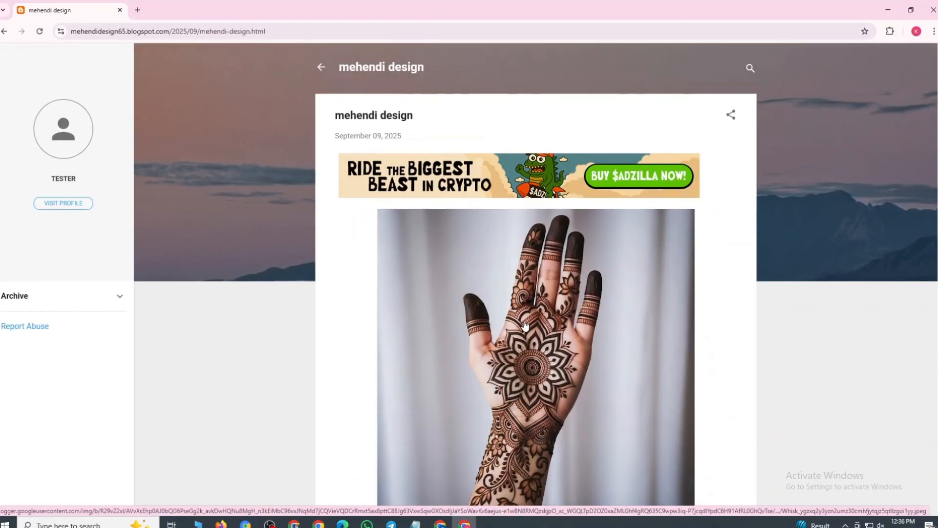
scroll(309, 201, down, 20)
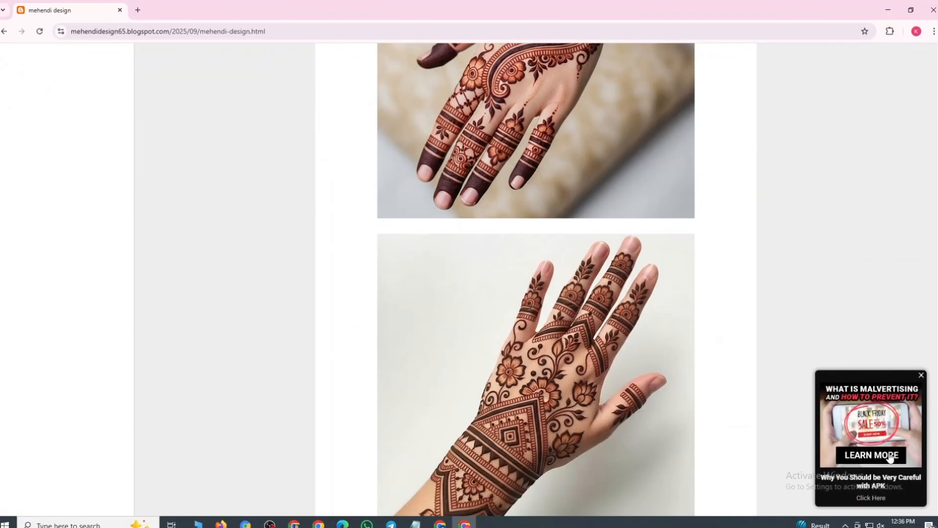
scroll(460, 325, up, 6)
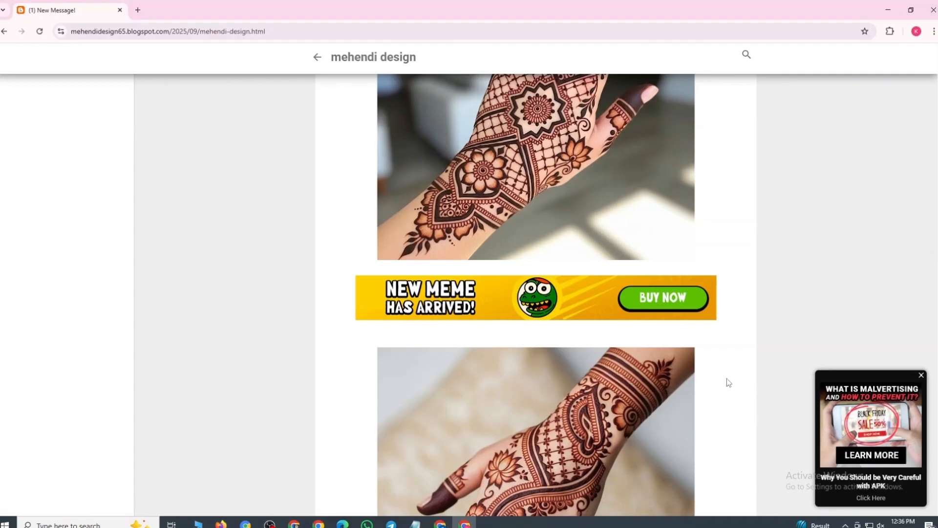
scroll(509, 291, up, 1)
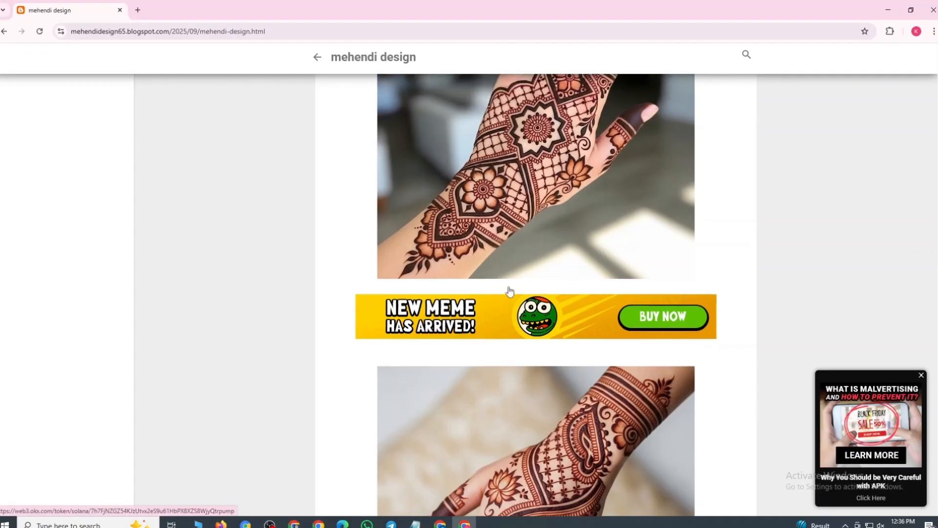
scroll(509, 292, up, 10)
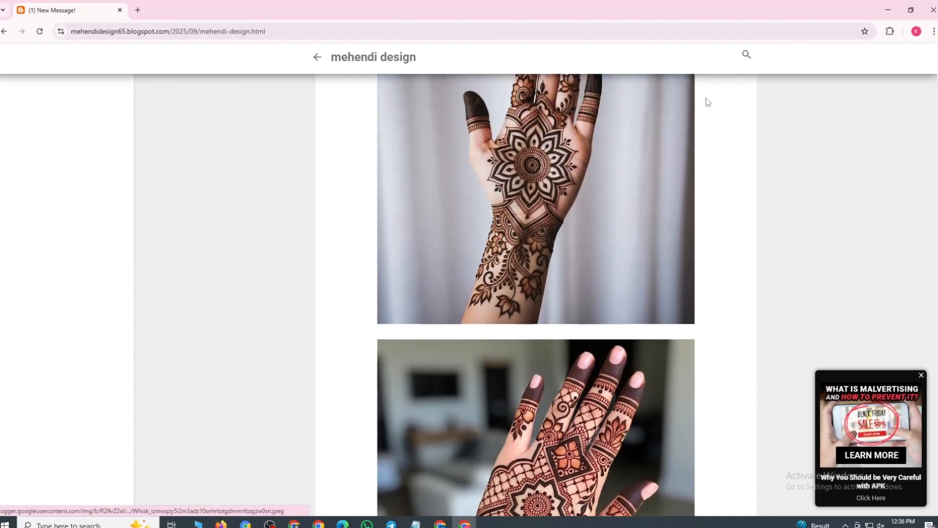
Return to Adsterra, close the Social Bar code, and review the banner sizes offered for a new ad unit on tiewqfv.com
click(439, 524)
click(528, 10)
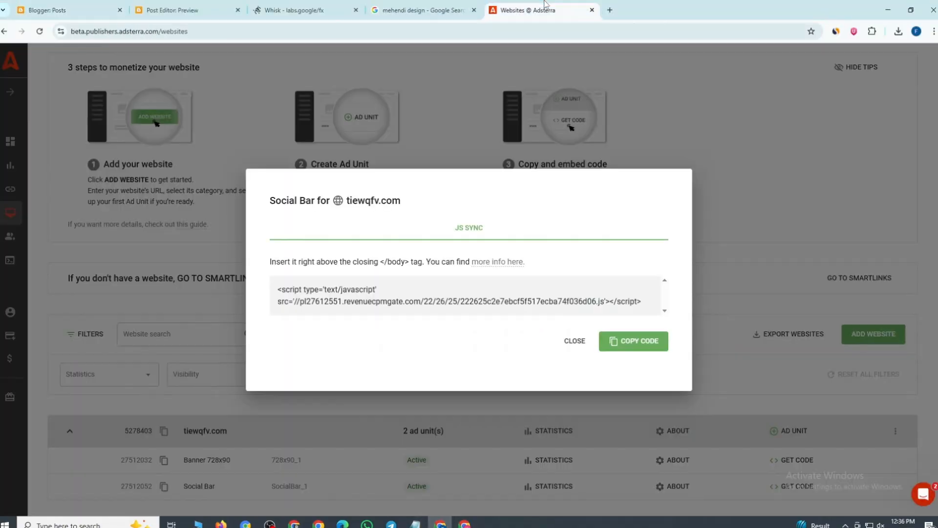
click(575, 341)
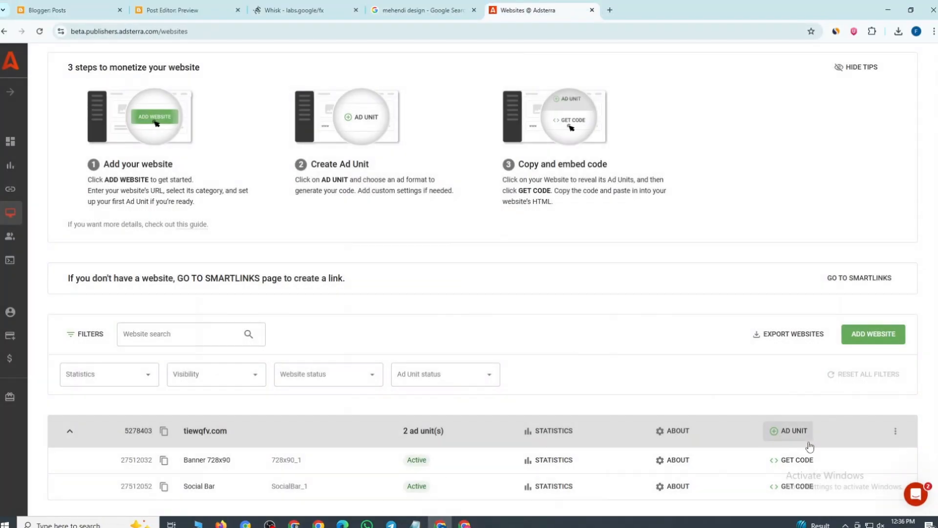
click(793, 432)
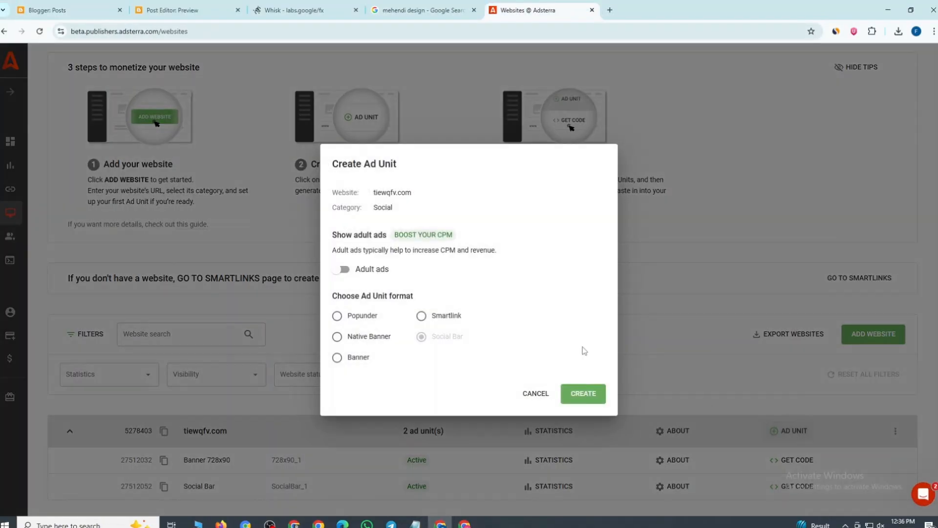
click(339, 356)
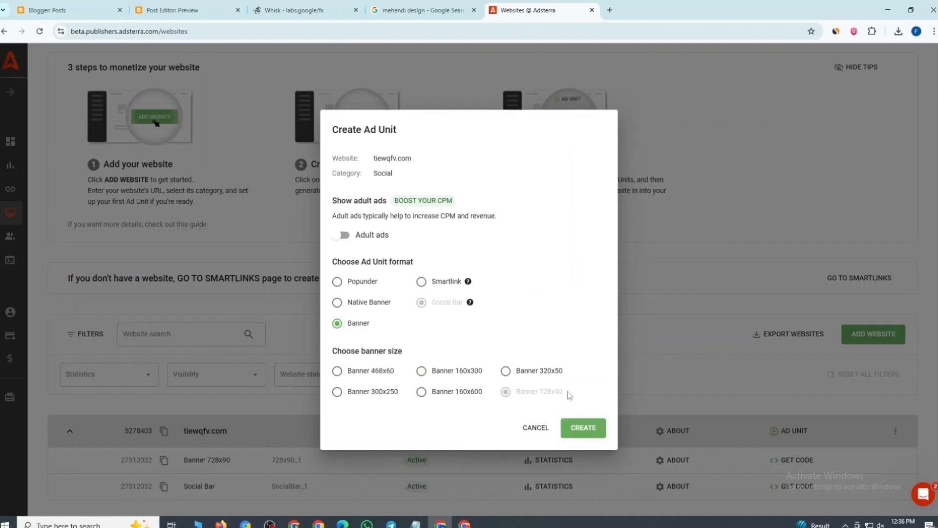
mouse_move(547, 397)
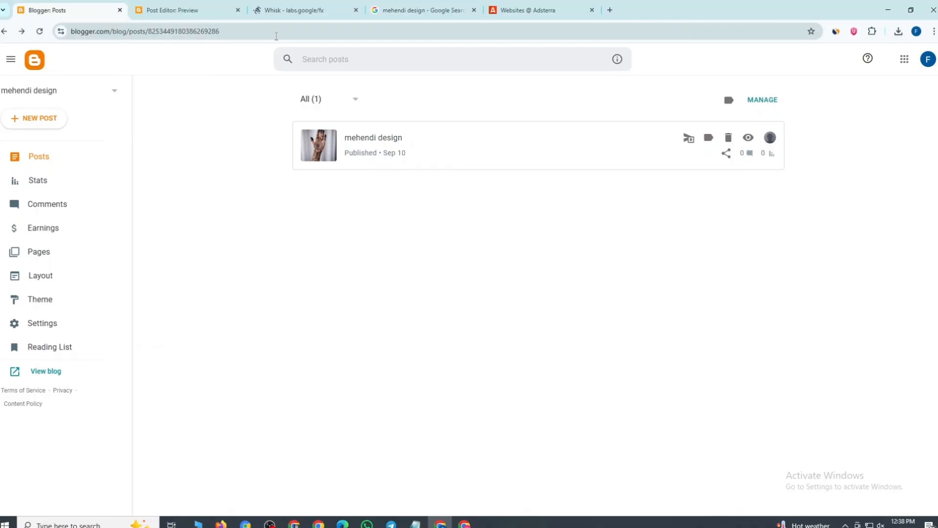
Search for "google search console" in a new tab, open Google Search Console and start it
click(610, 9)
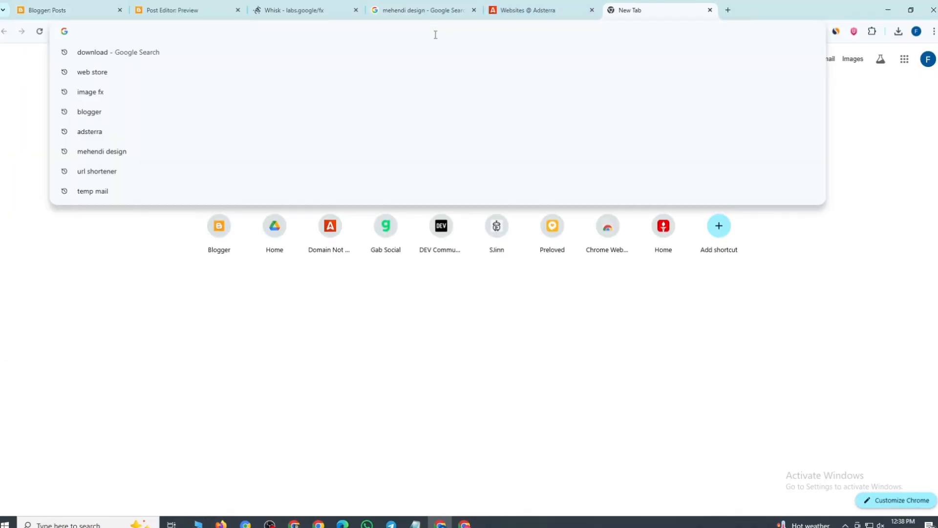
click(46, 10)
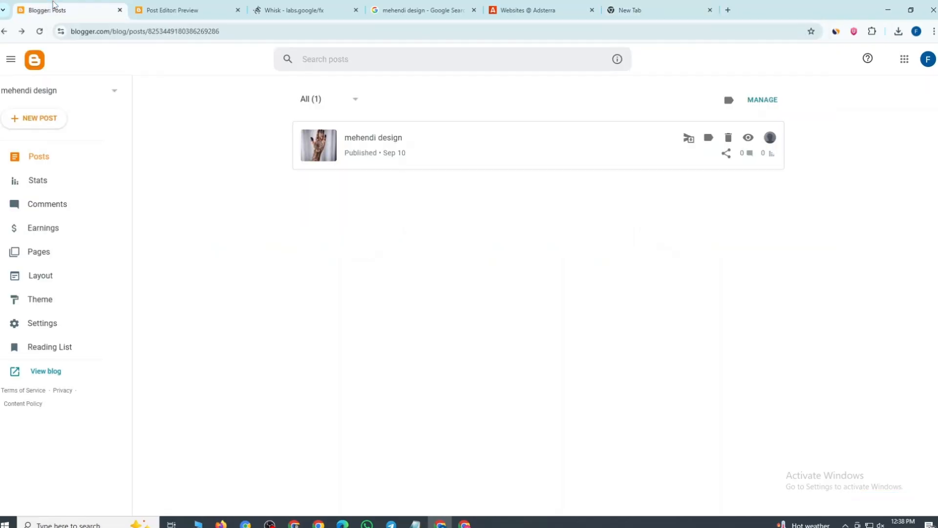
click(647, 11)
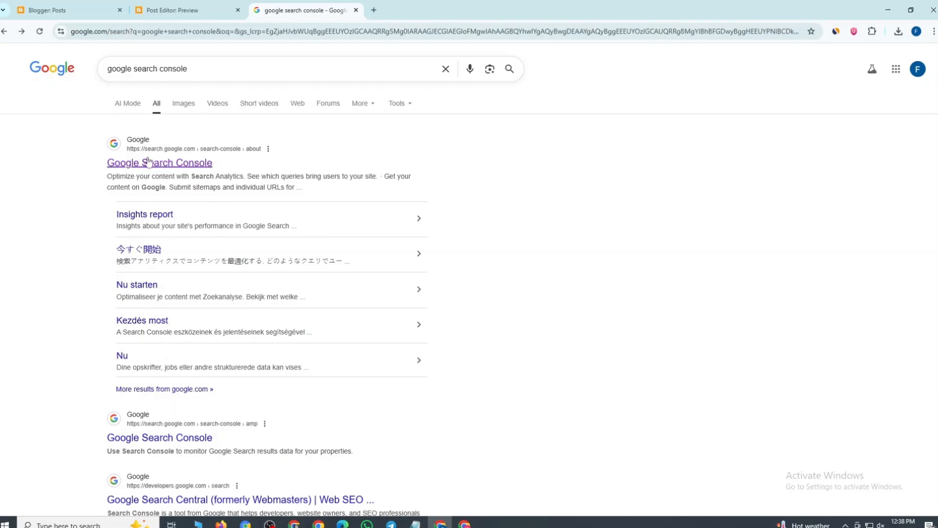
click(132, 164)
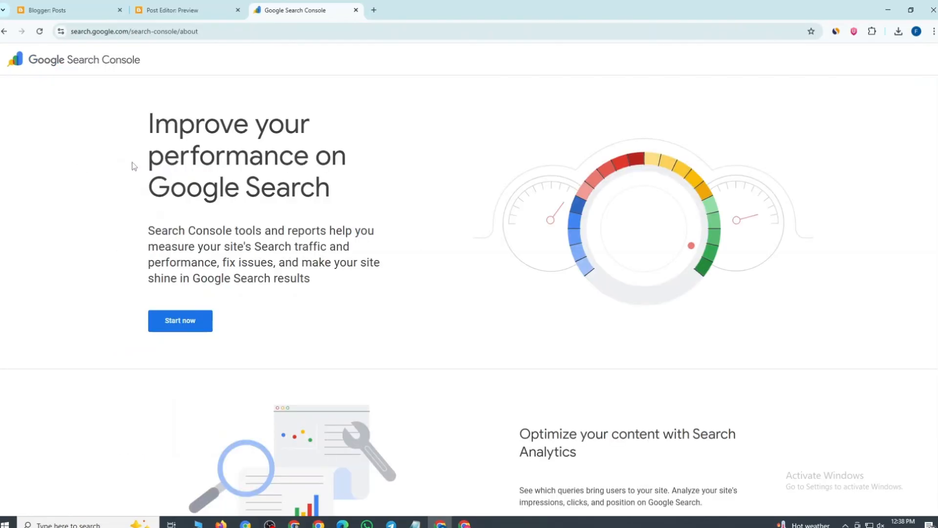
click(75, 5)
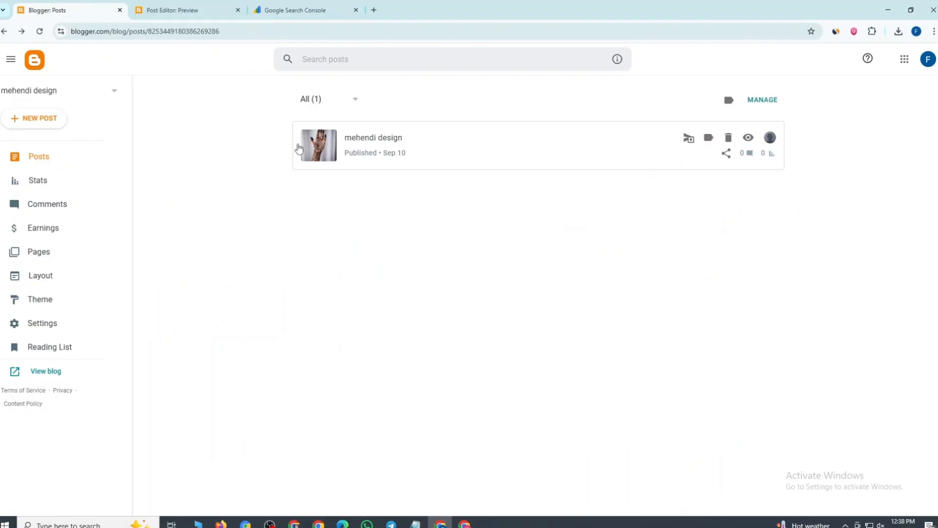
click(291, 10)
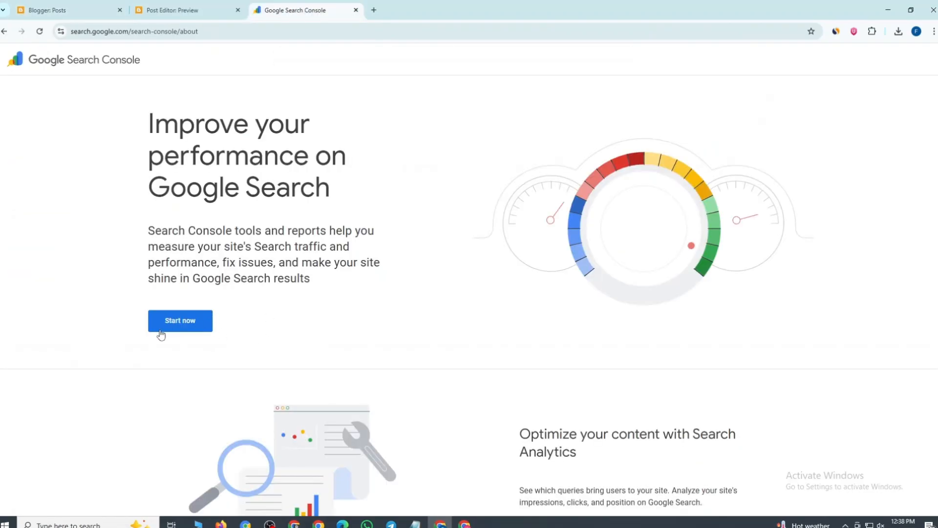
click(189, 327)
In Search Console, begin adding a property and choose the URL prefix type, ready for entering the address
click(49, 9)
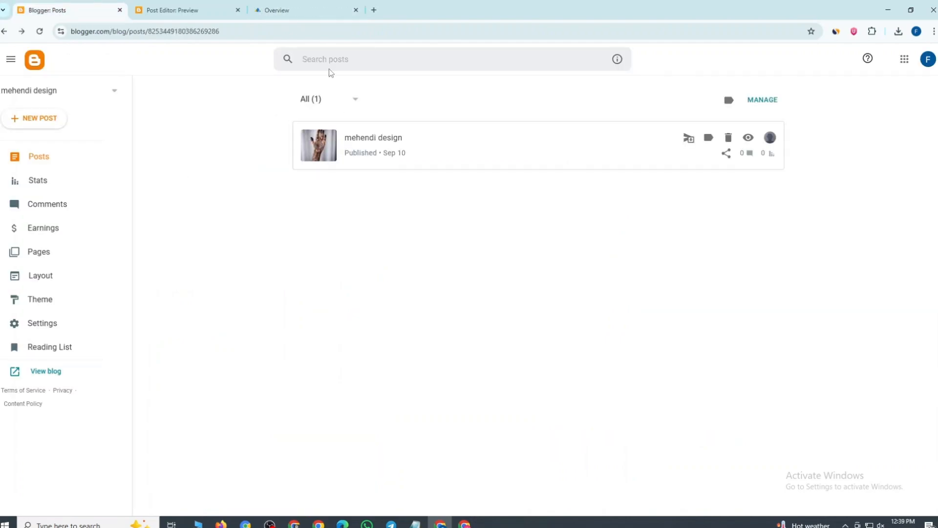
click(313, 5)
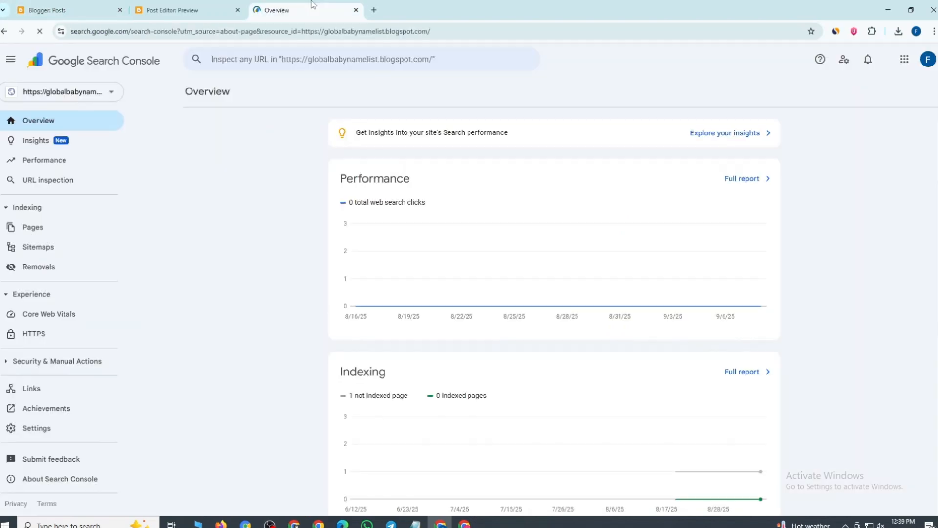
click(64, 9)
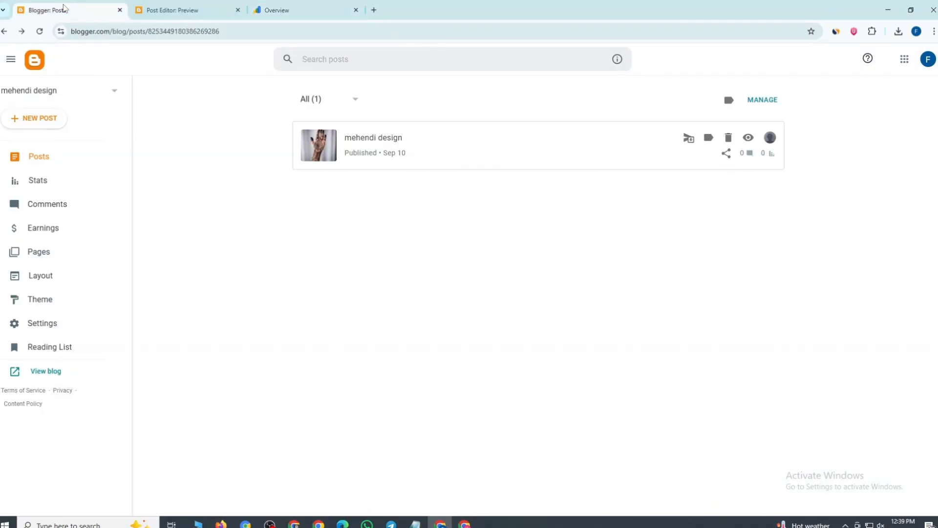
click(296, 5)
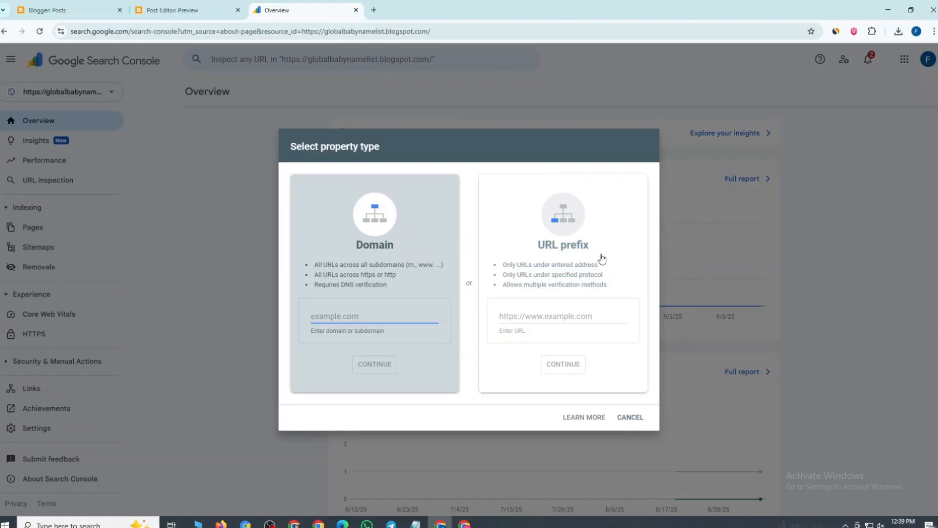
click(584, 224)
click(513, 319)
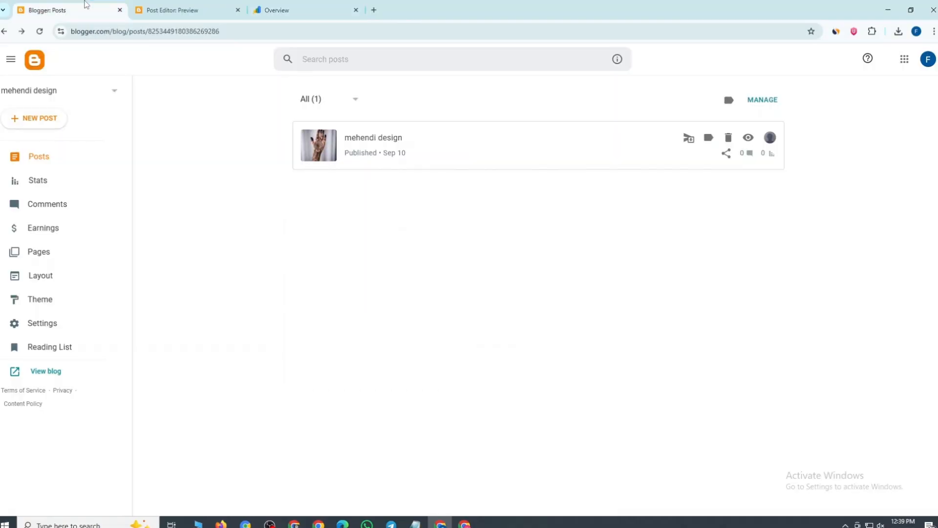
Return to Blogger, view the live mehendi design blog and cut its home page URL to the clipboard
click(81, 8)
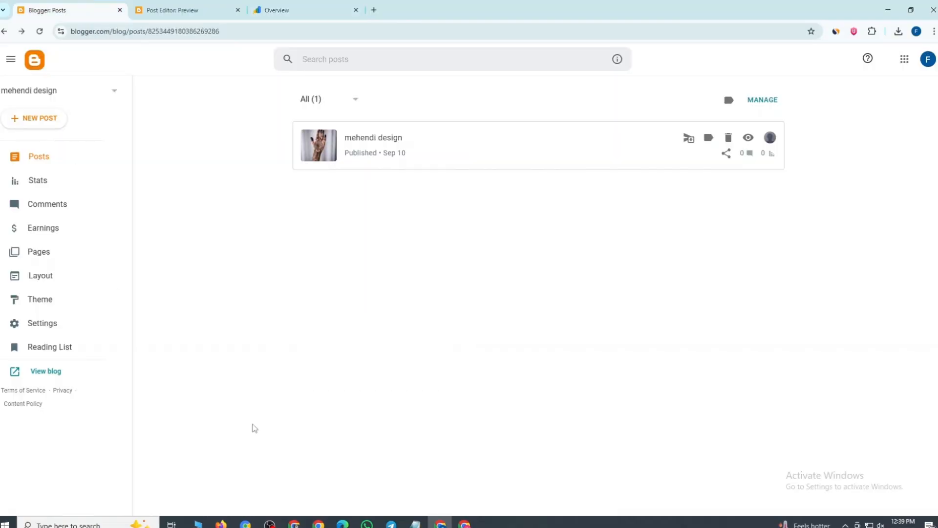
click(47, 373)
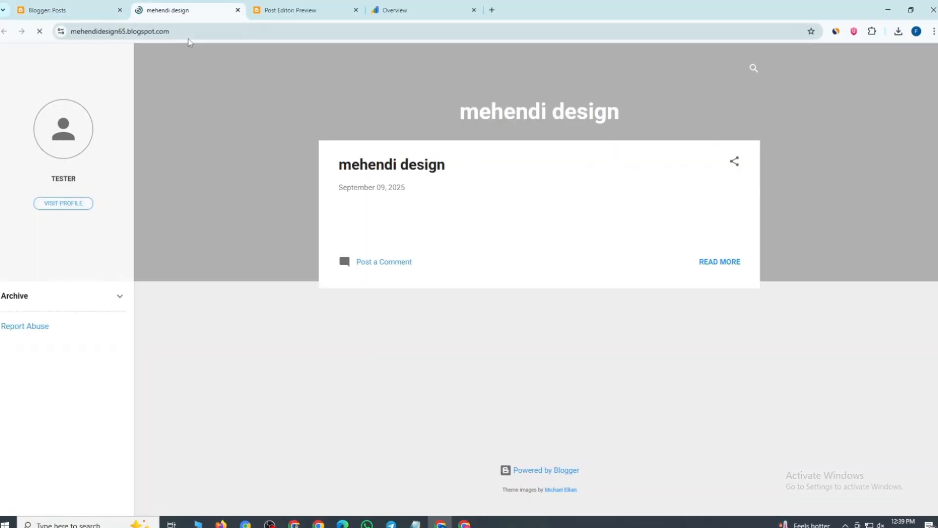
click(188, 31)
right_click(189, 32)
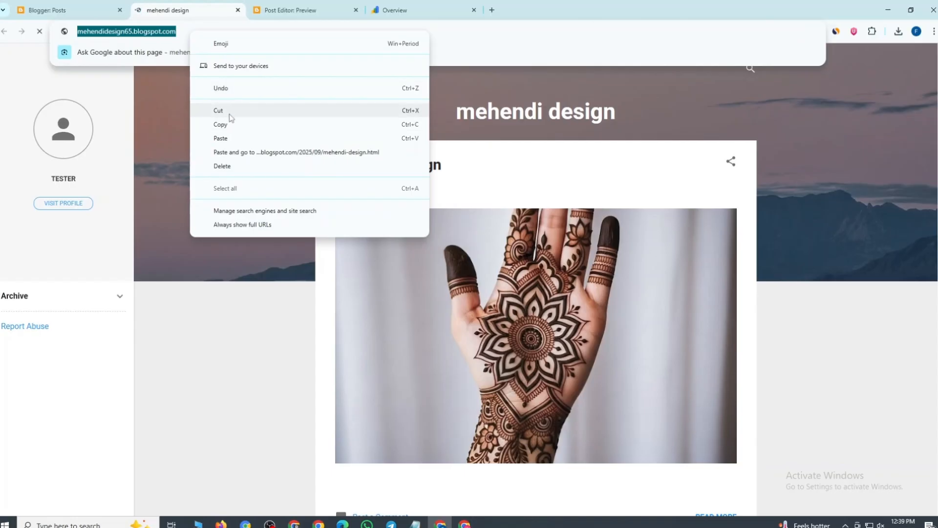
click(228, 111)
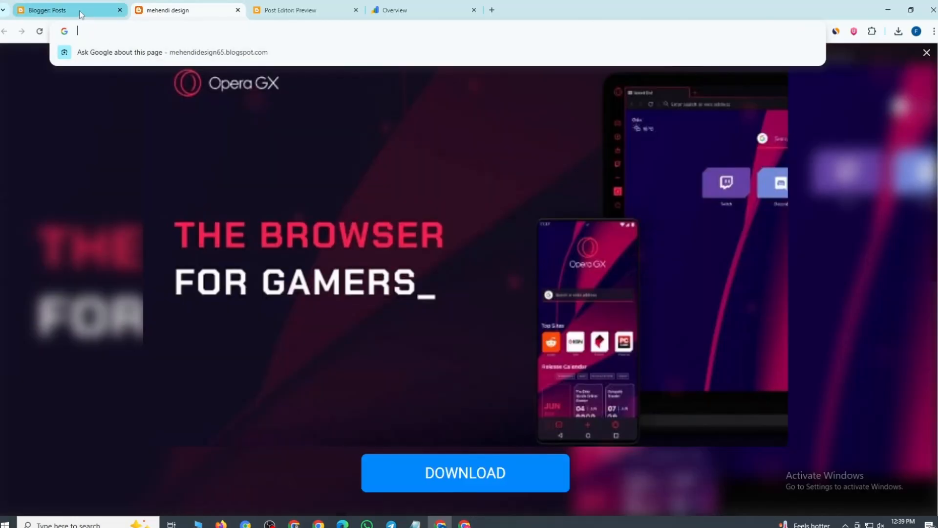
click(80, 10)
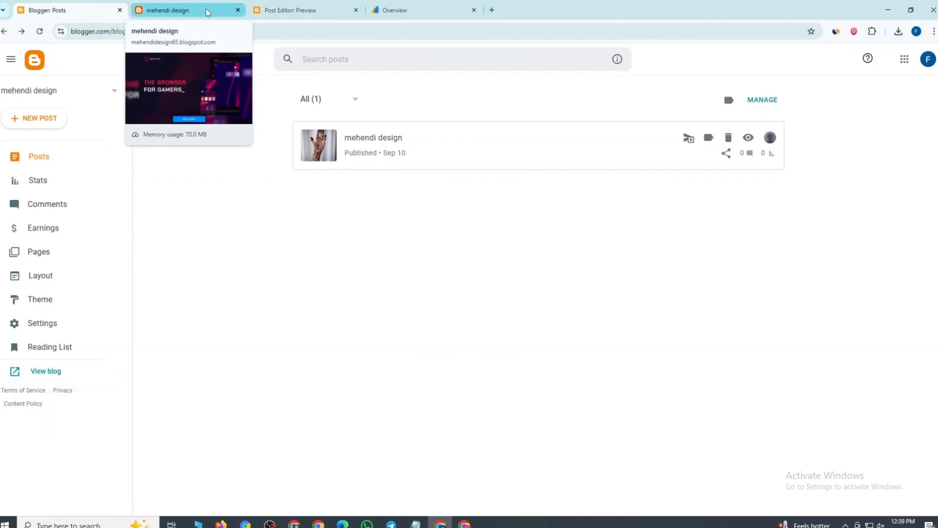
click(207, 12)
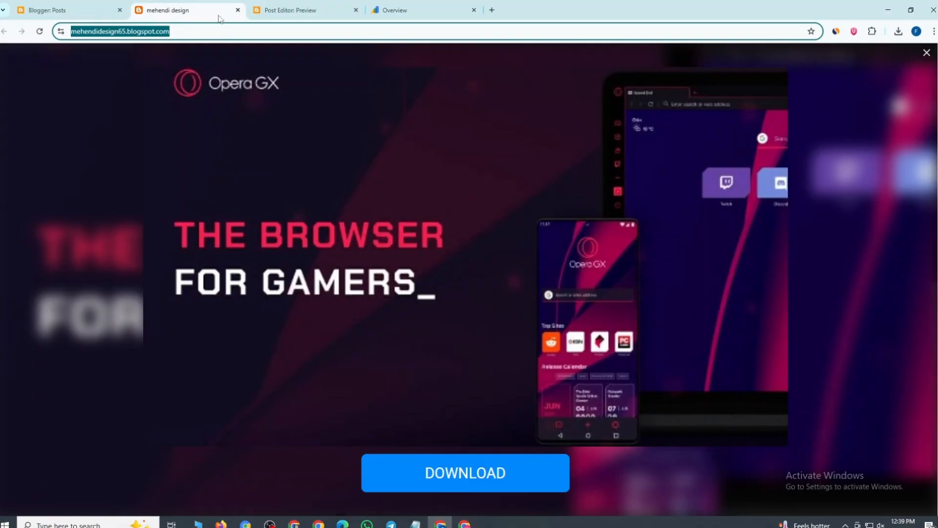
click(238, 10)
click(273, 10)
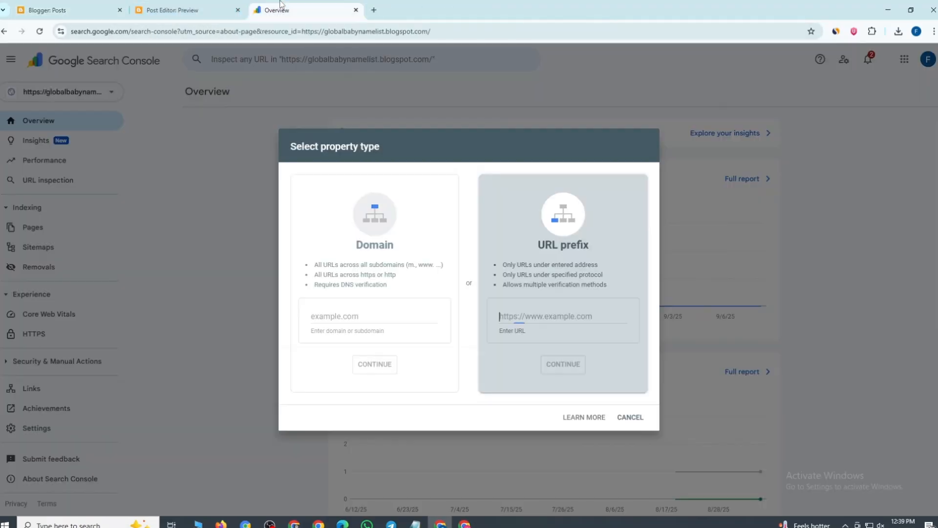
right_click(508, 321)
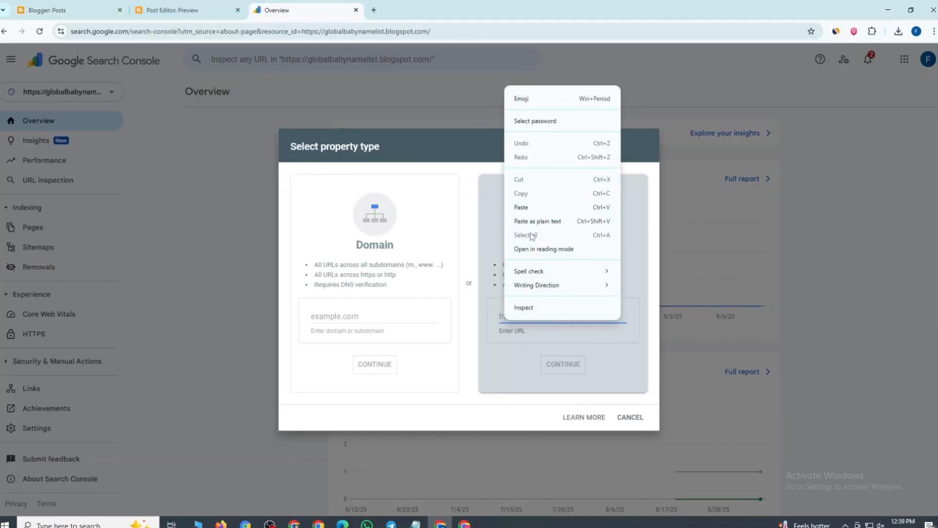
click(548, 207)
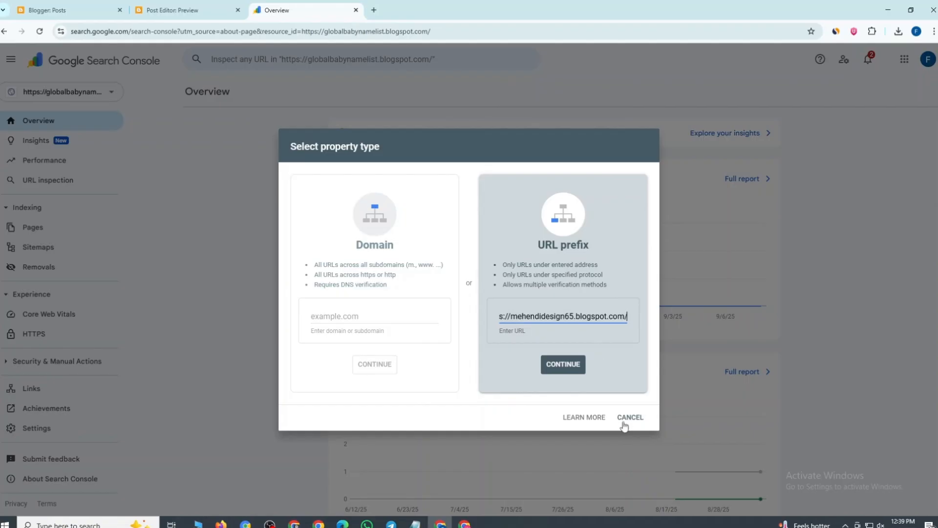
click(562, 366)
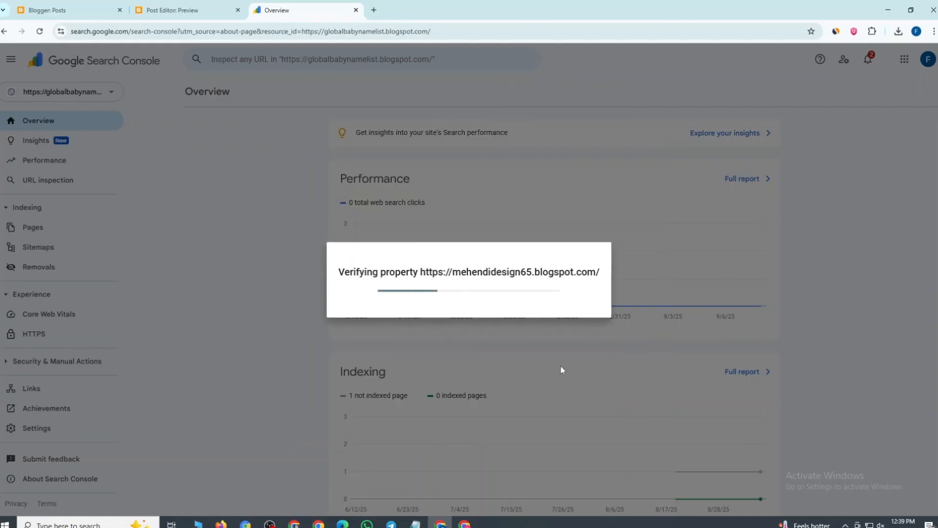
drag(344, 282, 460, 275)
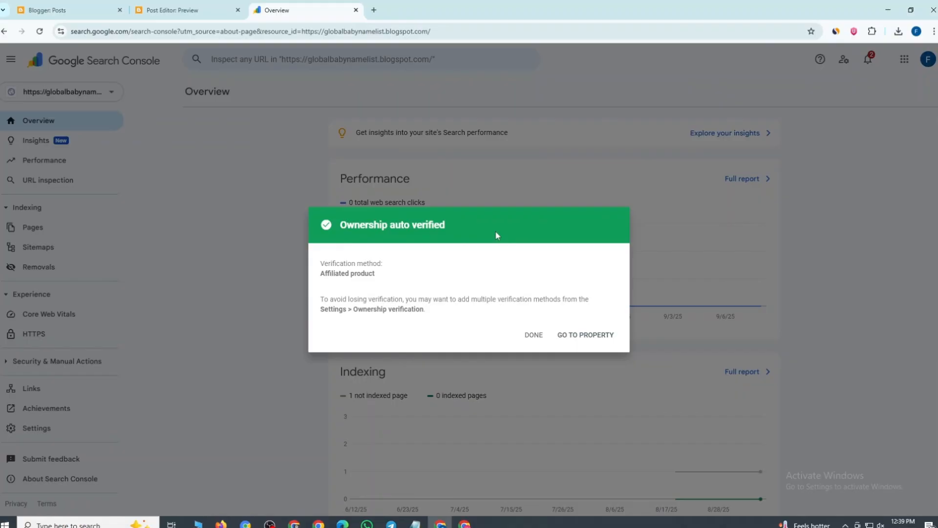
click(535, 338)
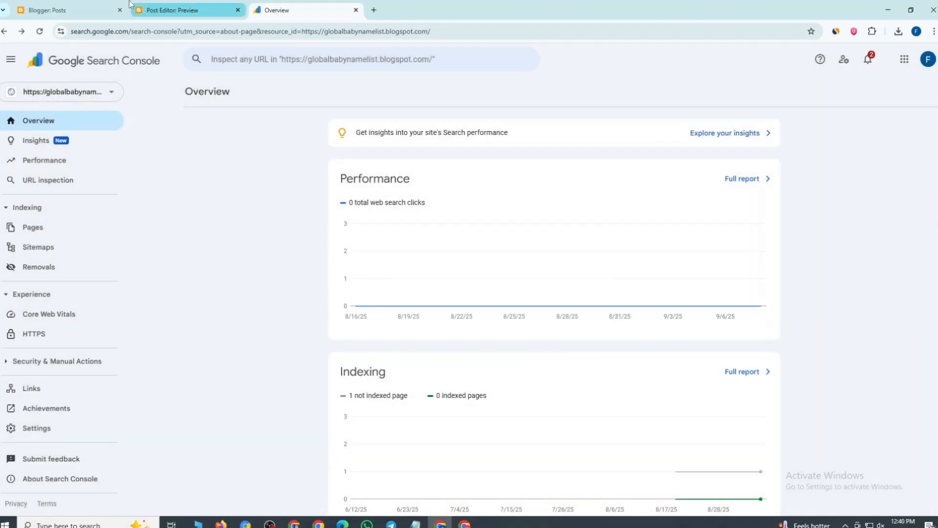
click(83, 6)
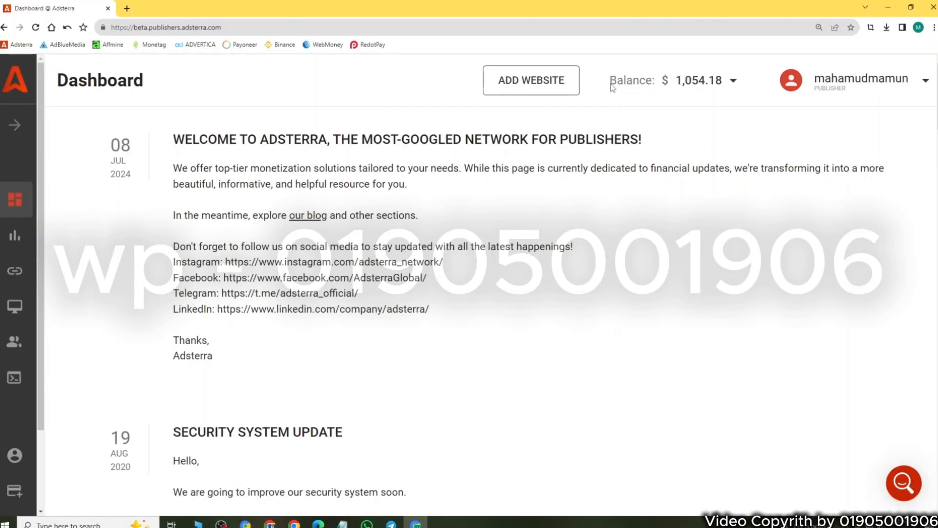
Examine the Adsterra account balance and its breakdown into earned, paid, adjustment and referral amounts
drag(610, 81, 717, 88)
drag(610, 82, 723, 89)
click(634, 84)
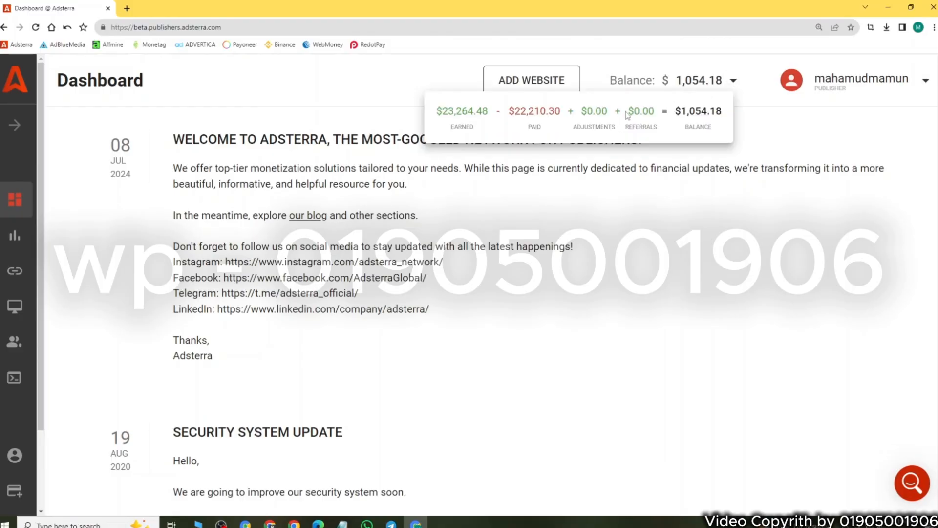
drag(520, 120, 562, 112)
drag(435, 111, 720, 114)
click(657, 111)
click(477, 117)
drag(440, 113, 495, 113)
click(489, 120)
Open the Adsterra statistics and examine the daily figures by date and the total impressions
click(15, 236)
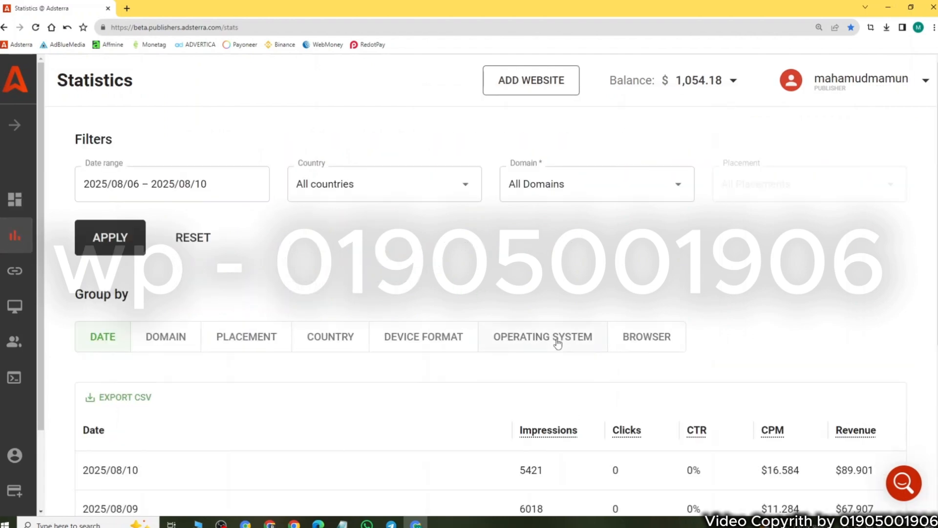
scroll(514, 334, down, 3)
drag(516, 330, 833, 361)
click(650, 353)
scroll(611, 323, down, 3)
drag(508, 209, 883, 401)
click(532, 452)
drag(507, 411, 562, 402)
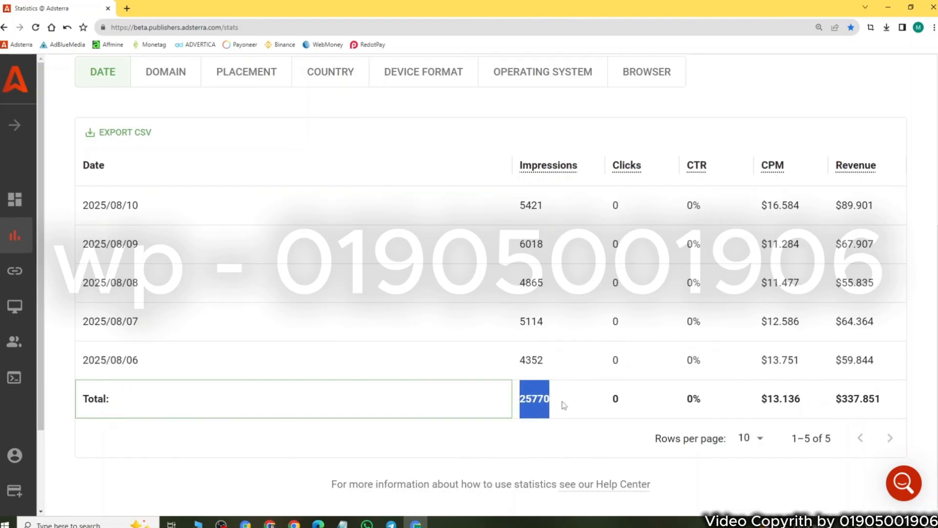
click(541, 436)
Review the total CPM and revenue alongside the daily rows, and reload the statistics page
drag(757, 404, 890, 400)
drag(527, 205, 875, 396)
click(630, 315)
scroll(415, 295, up, 3)
scroll(391, 293, down, 3)
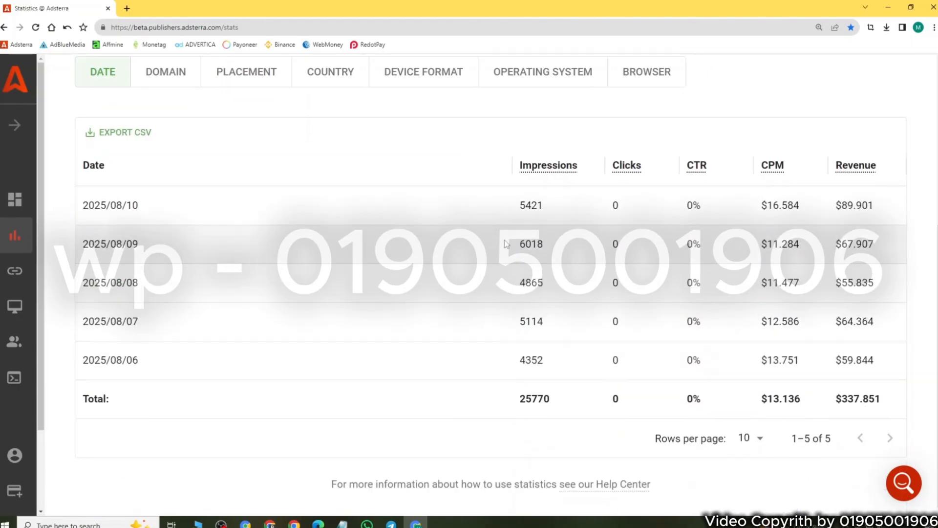
drag(514, 208, 899, 402)
click(551, 444)
scroll(440, 371, up, 5)
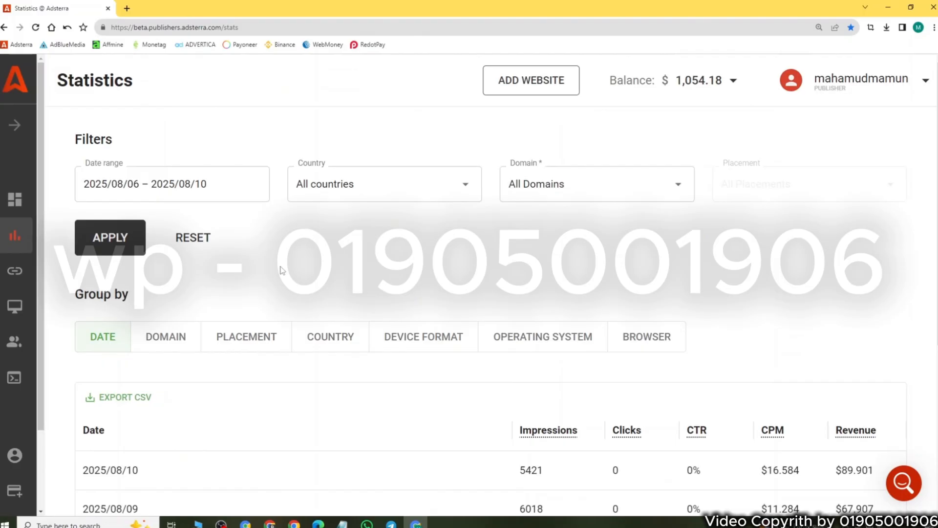
click(37, 28)
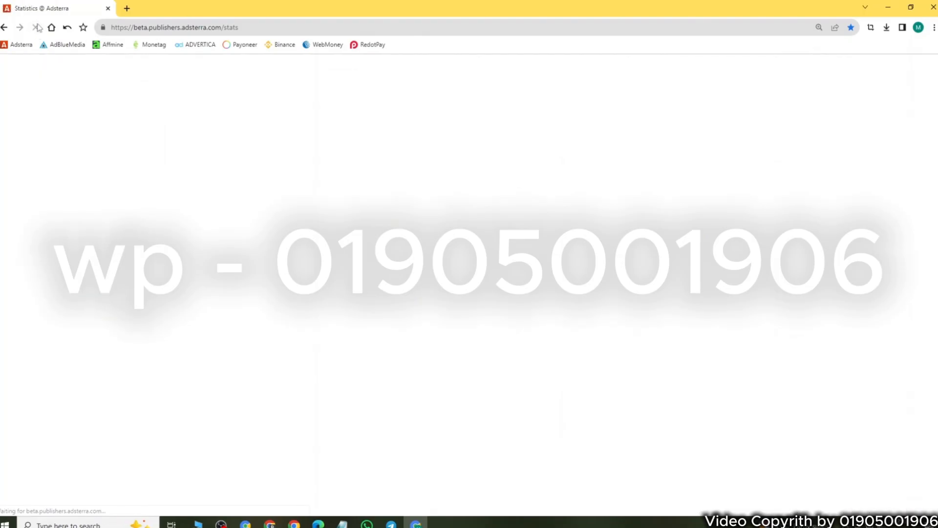